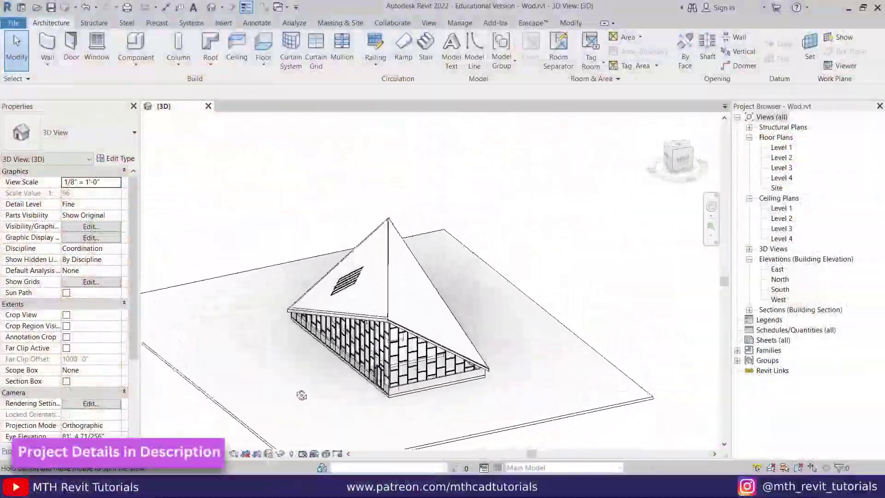
Step: Orbit the finished pavilion in 3D, then pan the new project's empty Level 1 plan
{"action": "middle_click_drag", "start_coordinate": [370, 404], "coordinate": [447, 404], "text": "shift"}
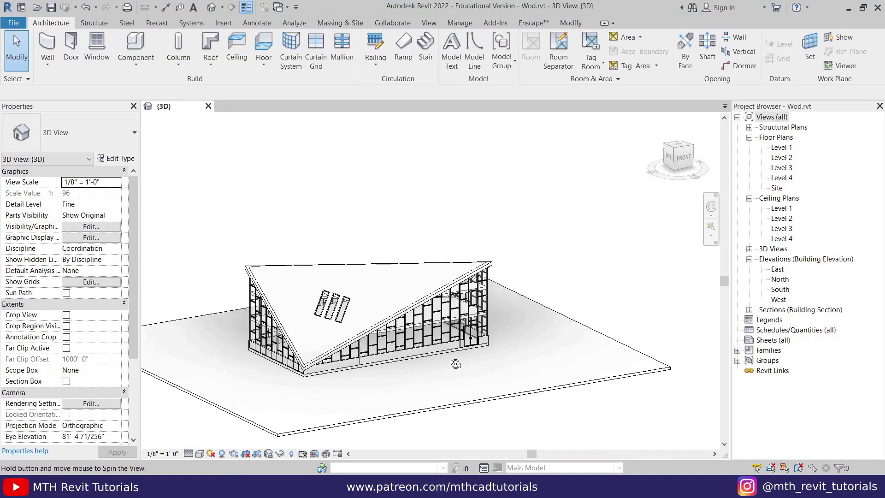
{"action": "middle_click_drag", "start_coordinate": [400, 361], "coordinate": [369, 371], "text": "shift"}
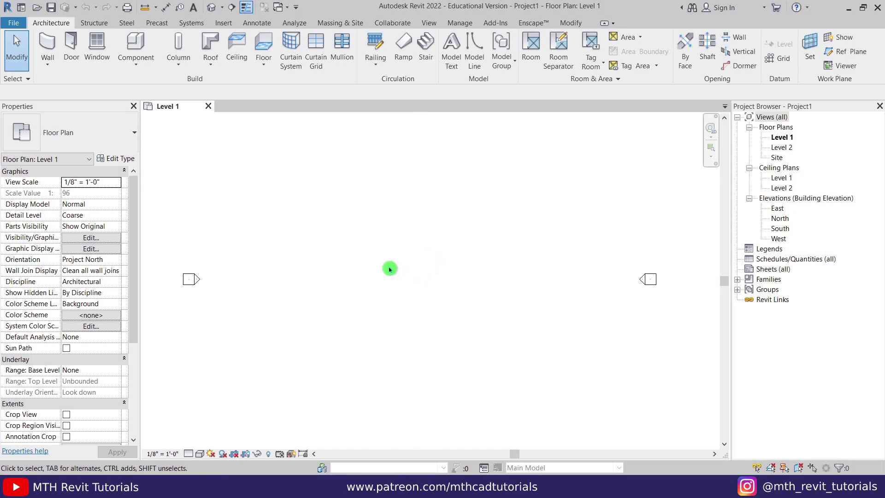
{"action": "middle_click_drag", "start_coordinate": [390, 269], "coordinate": [380, 269]}
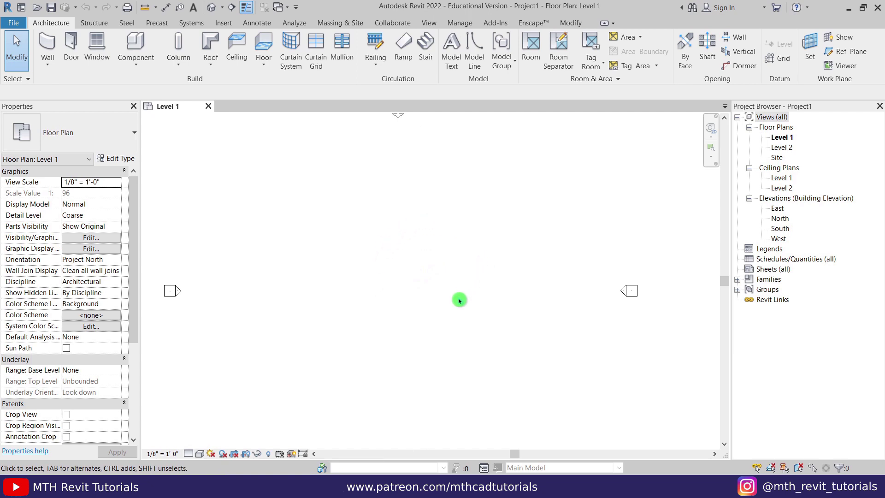
Step: Open the South elevation view and select the Level 2 line
{"action": "scroll", "coordinate": [464, 258], "scroll_direction": "down", "scroll_amount": 1}
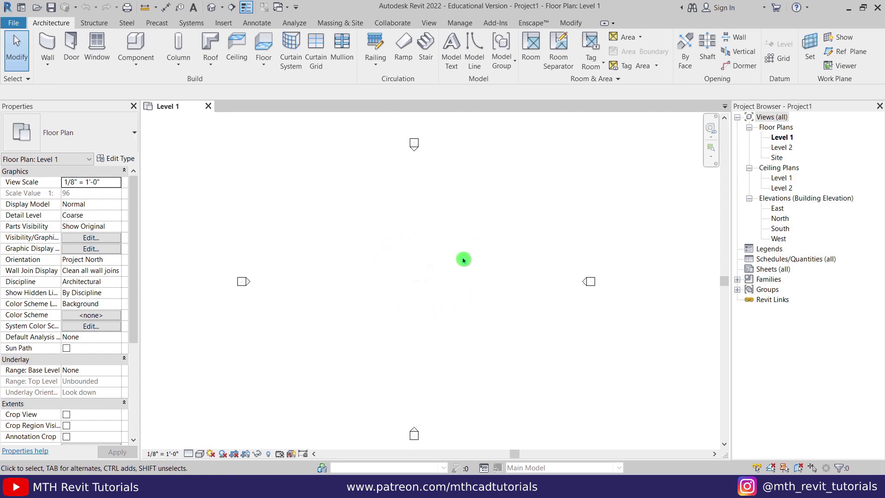
{"action": "double_click", "coordinate": [780, 229]}
{"action": "middle_click_drag", "start_coordinate": [322, 303], "coordinate": [328, 352]}
{"action": "left_click", "coordinate": [271, 311]}
{"action": "left_click", "coordinate": [223, 273]}
{"action": "left_click", "coordinate": [326, 311]}
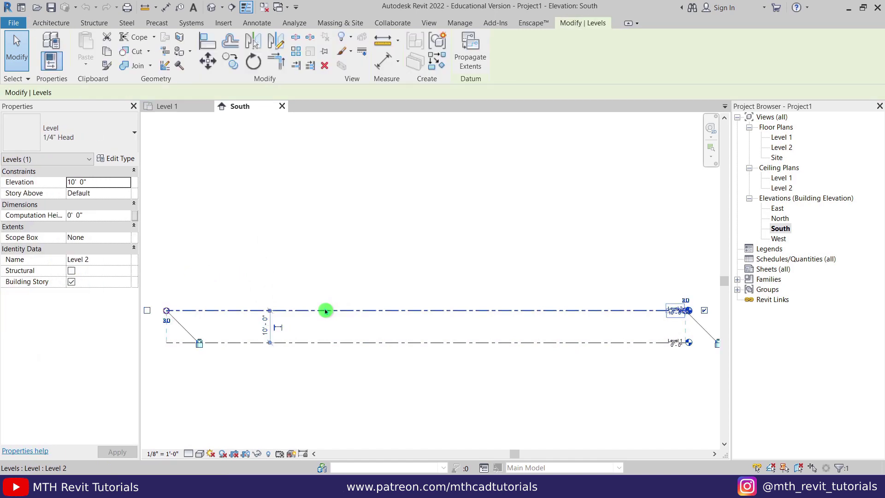
Step: Draw Levels 3 and 4 as full-width level lines above Level 2
{"action": "key", "text": "l"}
{"action": "key", "text": "l"}
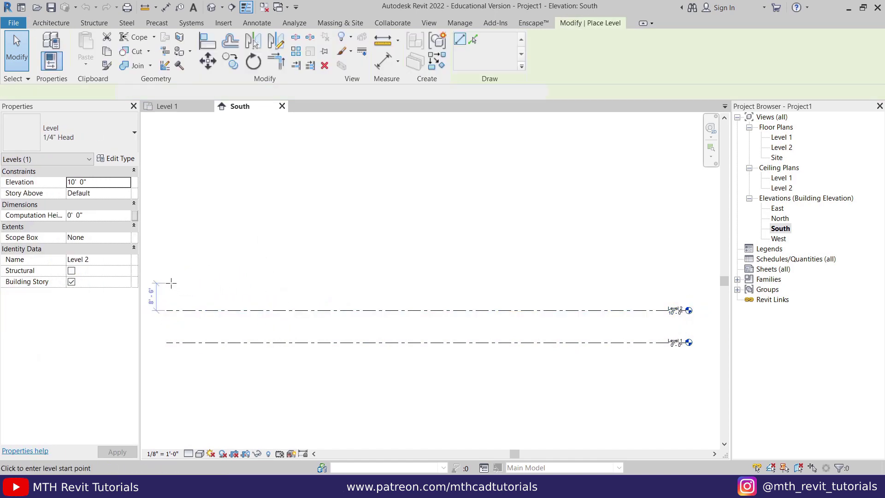
{"action": "left_click", "coordinate": [167, 275]}
{"action": "left_click", "coordinate": [686, 274]}
{"action": "left_click", "coordinate": [166, 241]}
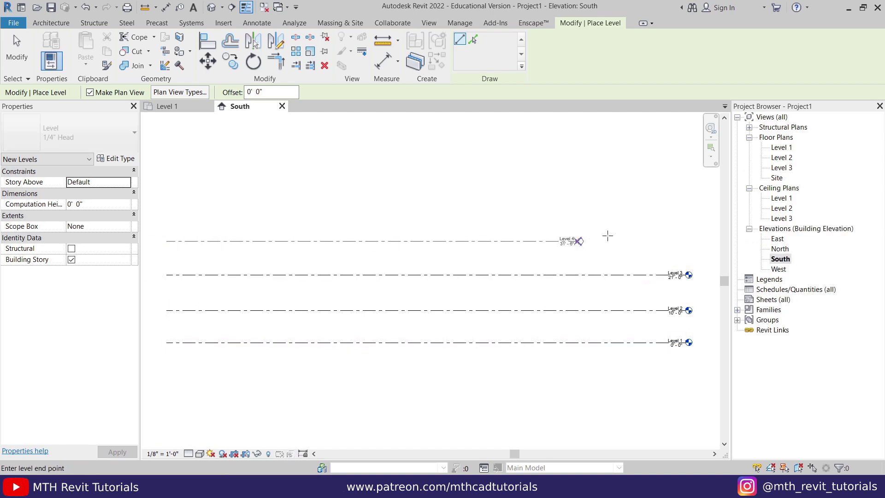
{"action": "left_click", "coordinate": [686, 241]}
{"action": "key", "text": "Escape"}
{"action": "key", "text": "Escape"}
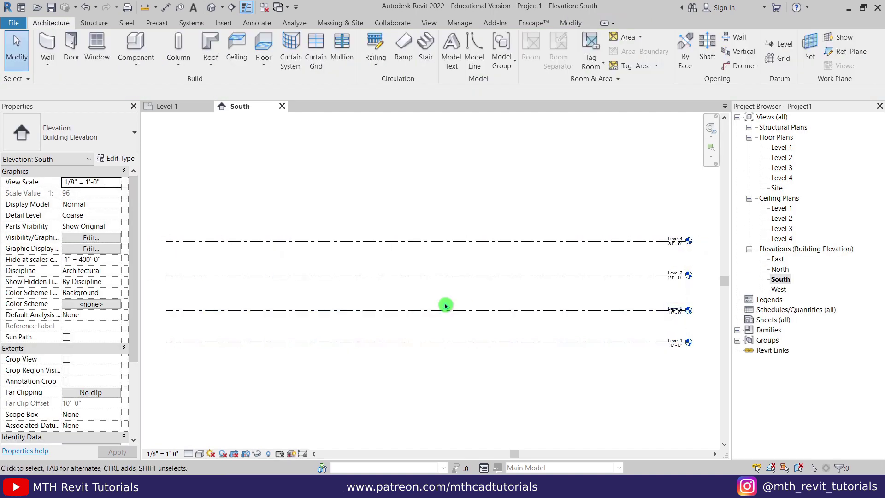
Step: Raise Level 2 to 12' above Level 1
{"action": "left_click", "coordinate": [359, 311]}
{"action": "left_click", "coordinate": [265, 325]}
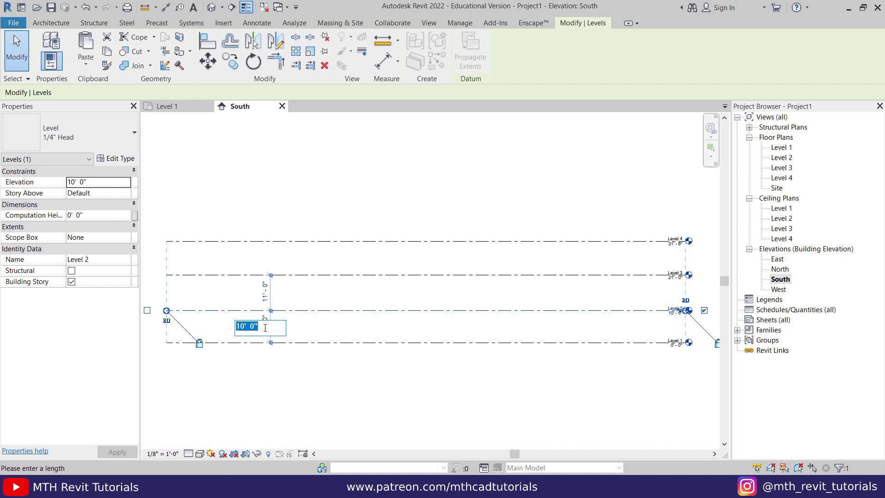
{"action": "type", "text": "1"}
{"action": "scroll", "coordinate": [272, 333], "scroll_direction": "up", "scroll_amount": 2}
{"action": "type", "text": "2"}
{"action": "key", "text": "Return"}
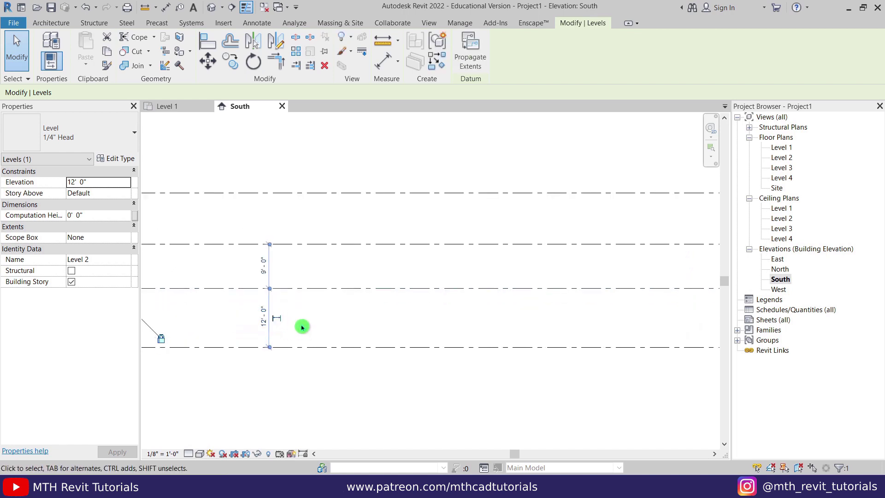
Step: Space Levels 3 and 4 10' apart, then return to the Level 1 plan
{"action": "left_click", "coordinate": [288, 243]}
{"action": "left_click", "coordinate": [263, 266]}
{"action": "type", "text": "1"}
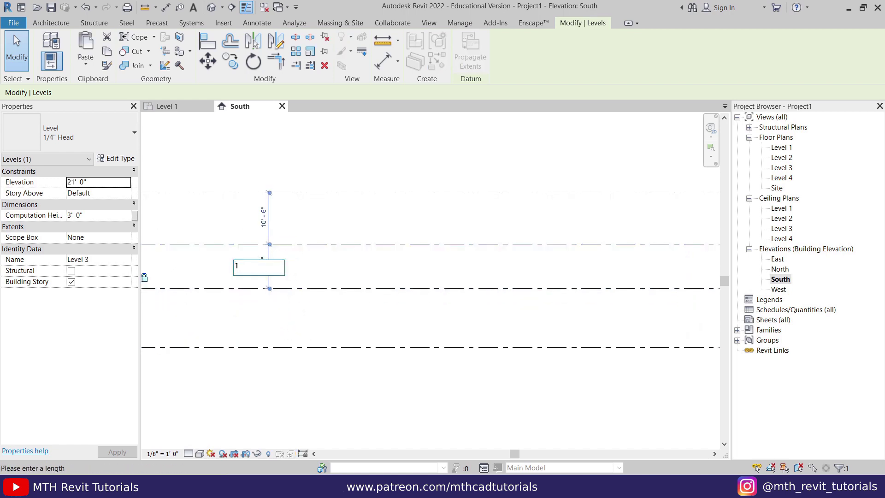
{"action": "type", "text": "0"}
{"action": "key", "text": "Return"}
{"action": "left_click", "coordinate": [295, 192]}
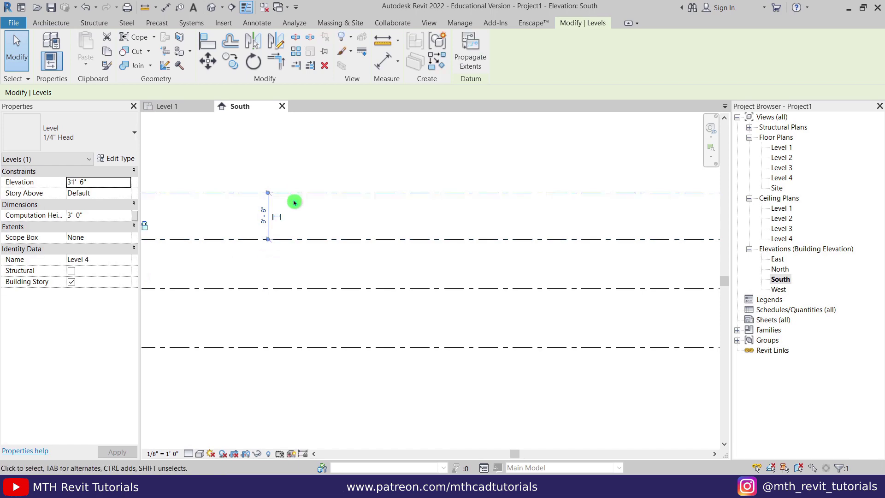
{"action": "left_click", "coordinate": [263, 212]}
{"action": "type", "text": "10"}
{"action": "key", "text": "Return"}
{"action": "scroll", "coordinate": [366, 258], "scroll_direction": "down", "scroll_amount": 5}
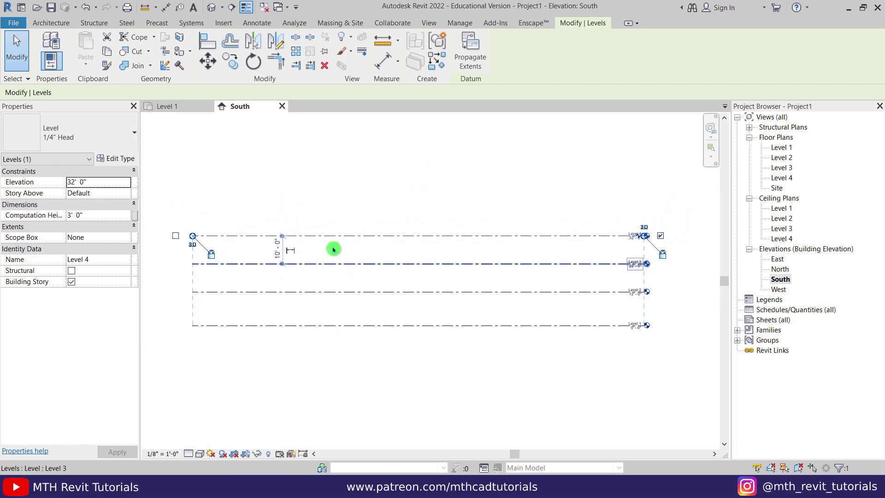
{"action": "left_click", "coordinate": [333, 250]}
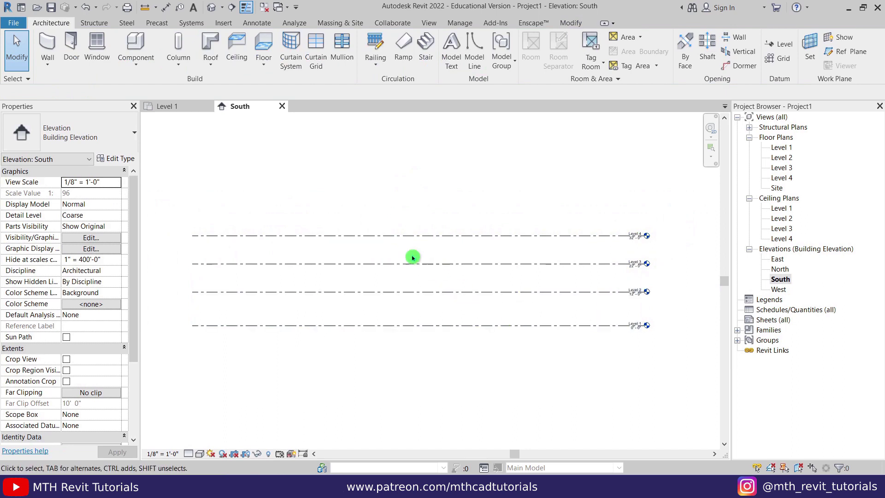
{"action": "left_click", "coordinate": [162, 108]}
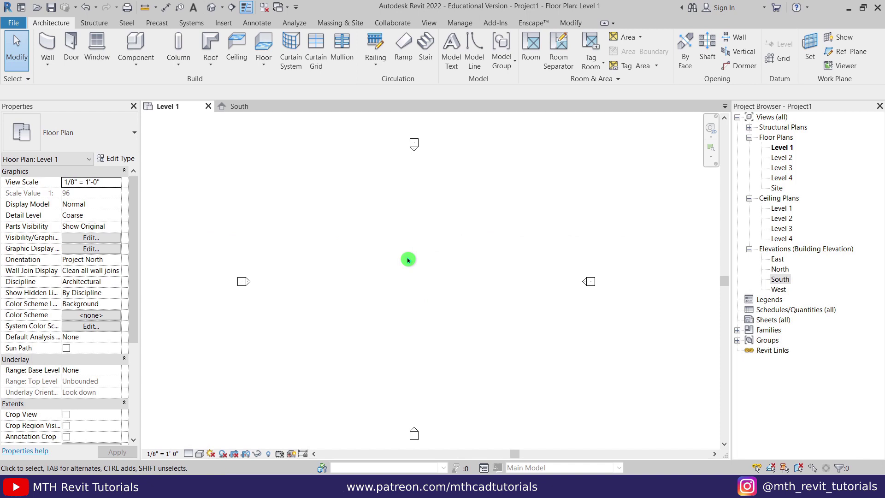
Step: Start the Wall tool (WA) with a 4' unconnected height
{"action": "key", "text": "w"}
{"action": "key", "text": "a"}
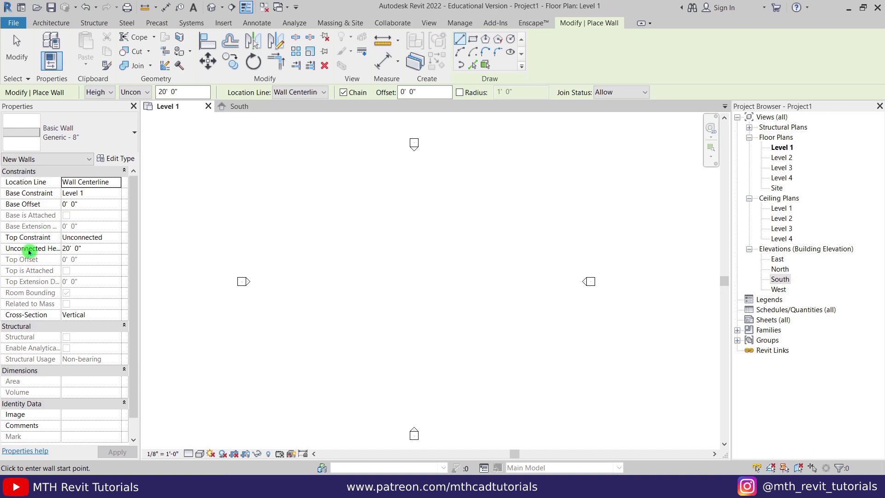
{"action": "left_click", "coordinate": [97, 252]}
{"action": "left_click_drag", "start_coordinate": [97, 252], "coordinate": [54, 252]}
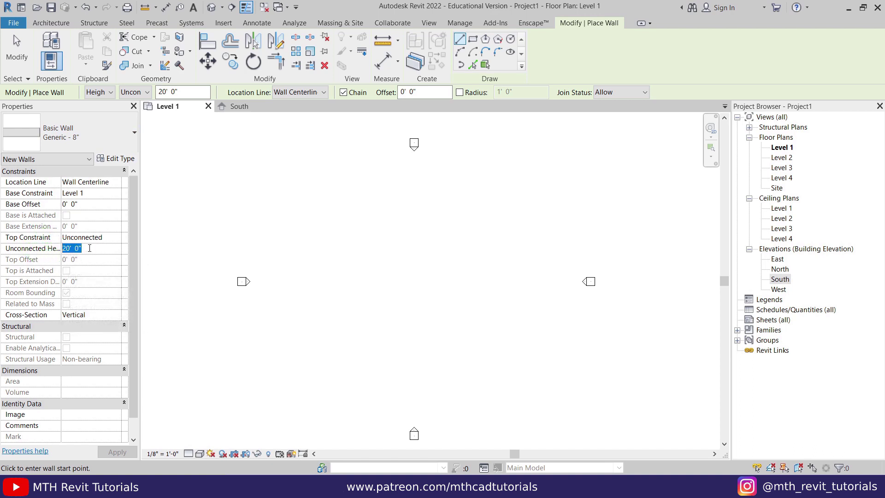
{"action": "type", "text": "4"}
{"action": "key", "text": "Return"}
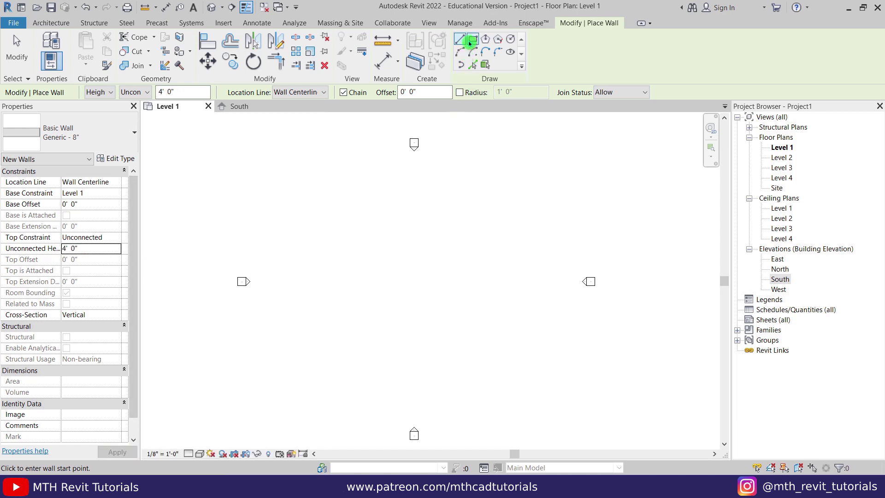
Step: Draw a rectangle of walls on the Level 1 plan
{"action": "left_click", "coordinate": [472, 39]}
{"action": "left_click", "coordinate": [359, 249]}
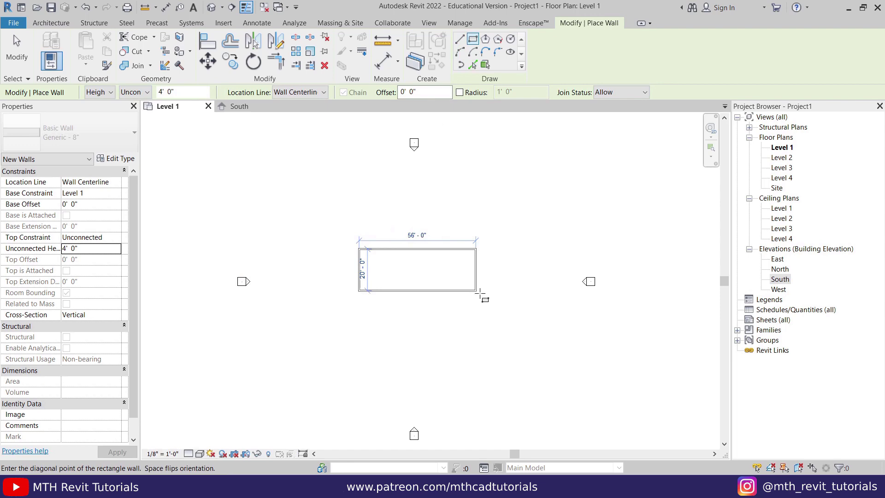
{"action": "left_click", "coordinate": [484, 299]}
{"action": "key", "text": "Escape"}
{"action": "key", "text": "Escape"}
Step: Set the rectangle's overall length to 80' between outer wall faces
{"action": "left_click_drag", "start_coordinate": [234, 344], "coordinate": [234, 311]}
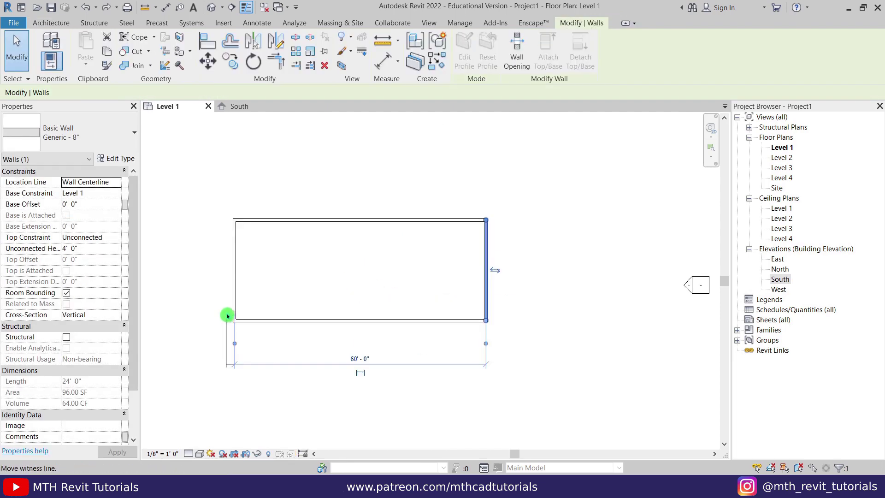
{"action": "left_click_drag", "start_coordinate": [486, 344], "coordinate": [489, 310]}
{"action": "left_click", "coordinate": [357, 360]}
{"action": "type", "text": "80"}
{"action": "key", "text": "Return"}
Step: Set the rectangle's width to 40' by moving the top wall
{"action": "left_click", "coordinate": [371, 290]}
{"action": "left_click", "coordinate": [398, 220]}
{"action": "left_click", "coordinate": [627, 266]}
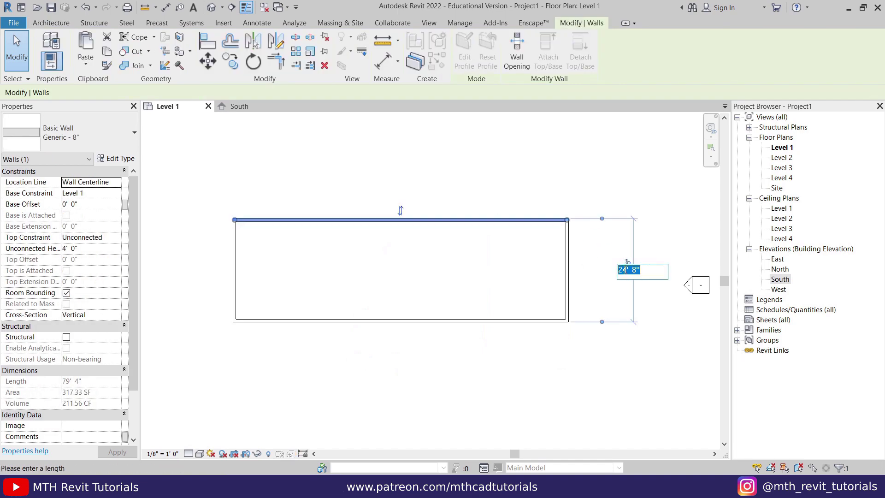
{"action": "key", "text": "Return"}
{"action": "left_click", "coordinate": [449, 249]}
Step: Move all four walls toward the centre of the plan
{"action": "scroll", "coordinate": [412, 260], "scroll_direction": "down", "scroll_amount": 3}
{"action": "left_click_drag", "start_coordinate": [295, 193], "coordinate": [504, 312]}
{"action": "left_click_drag", "start_coordinate": [401, 220], "coordinate": [375, 235]}
{"action": "left_click", "coordinate": [393, 269]}
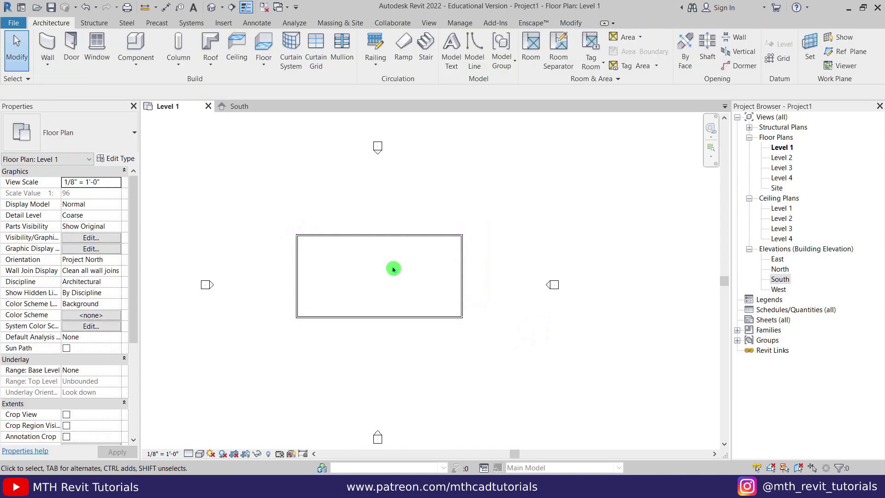
Step: Split the bottom wall near its right end with SL
{"action": "scroll", "coordinate": [399, 299], "scroll_direction": "up", "scroll_amount": 5}
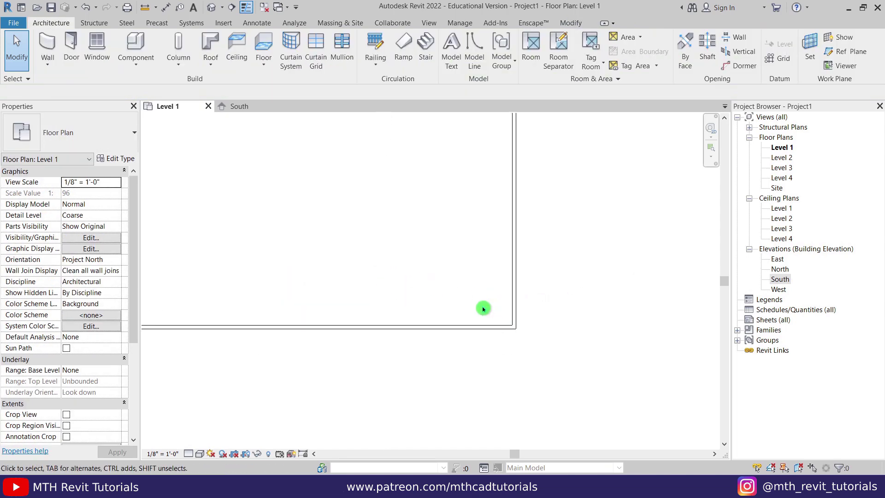
{"action": "scroll", "coordinate": [474, 316], "scroll_direction": "up", "scroll_amount": 1}
{"action": "scroll", "coordinate": [487, 338], "scroll_direction": "up", "scroll_amount": 1}
{"action": "scroll", "coordinate": [488, 333], "scroll_direction": "up", "scroll_amount": 1}
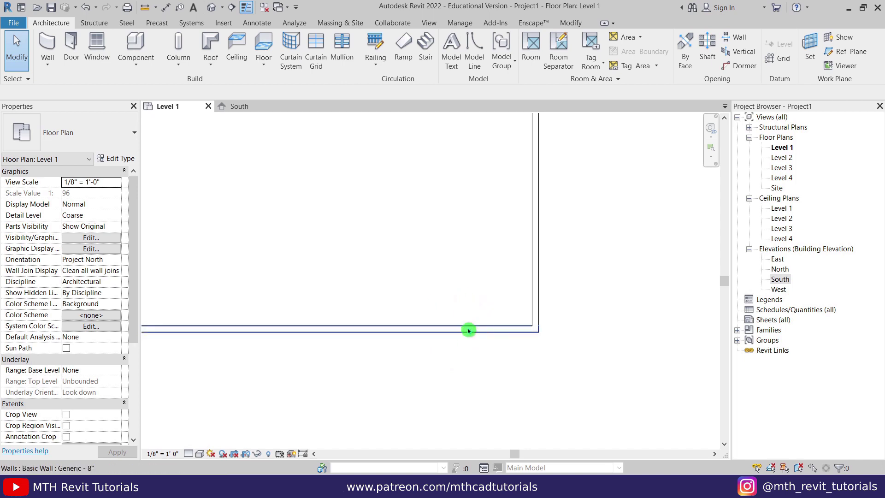
{"action": "key", "text": "s"}
{"action": "key", "text": "l"}
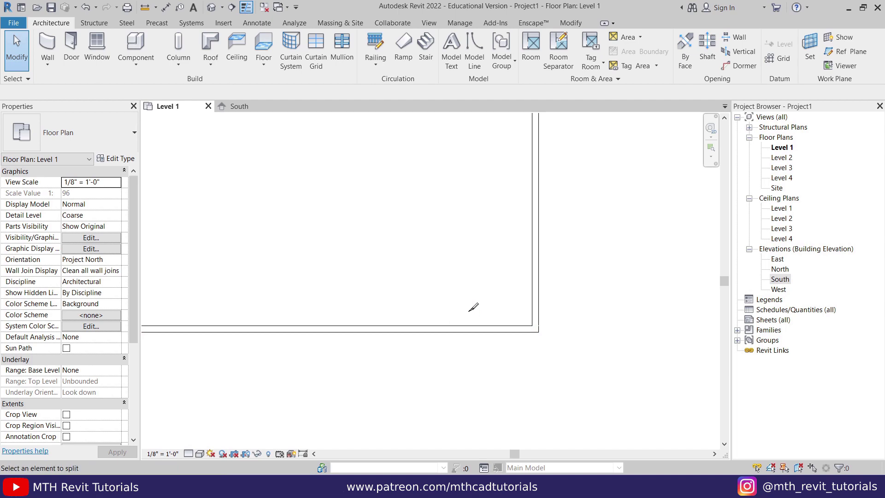
{"action": "left_click", "coordinate": [473, 328]}
{"action": "key", "text": "Escape"}
Step: Pull back the split-off segment to open a gap, leaving a 5' stub
{"action": "left_click", "coordinate": [492, 330]}
{"action": "scroll", "coordinate": [482, 330], "scroll_direction": "up", "scroll_amount": 2}
{"action": "left_click_drag", "start_coordinate": [466, 329], "coordinate": [482, 329]}
{"action": "scroll", "coordinate": [513, 343], "scroll_direction": "up", "scroll_amount": 1}
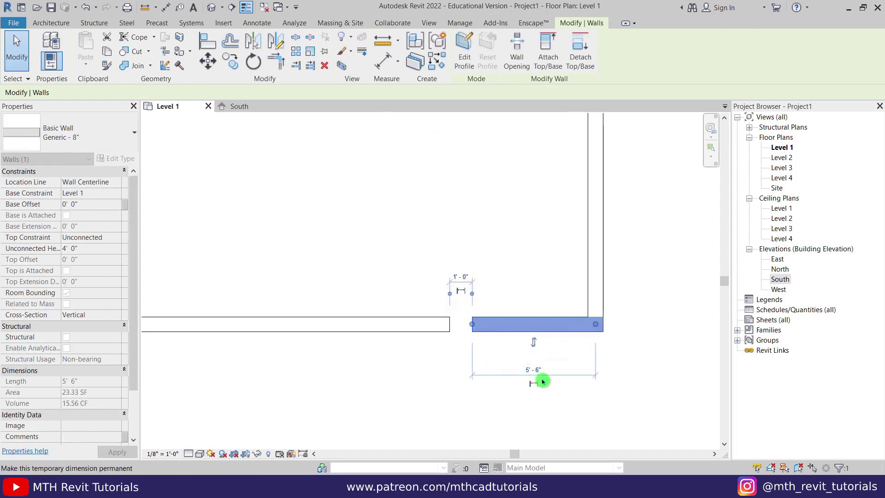
{"action": "left_click", "coordinate": [532, 368]}
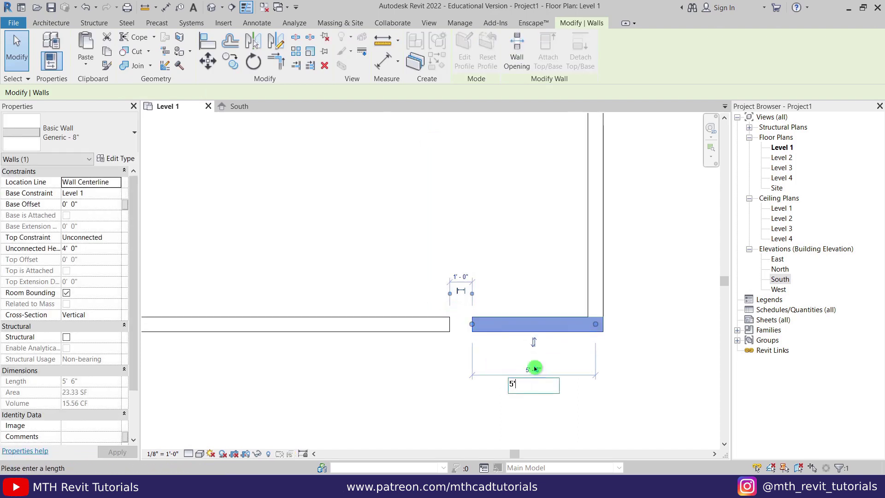
{"action": "key", "text": "Return"}
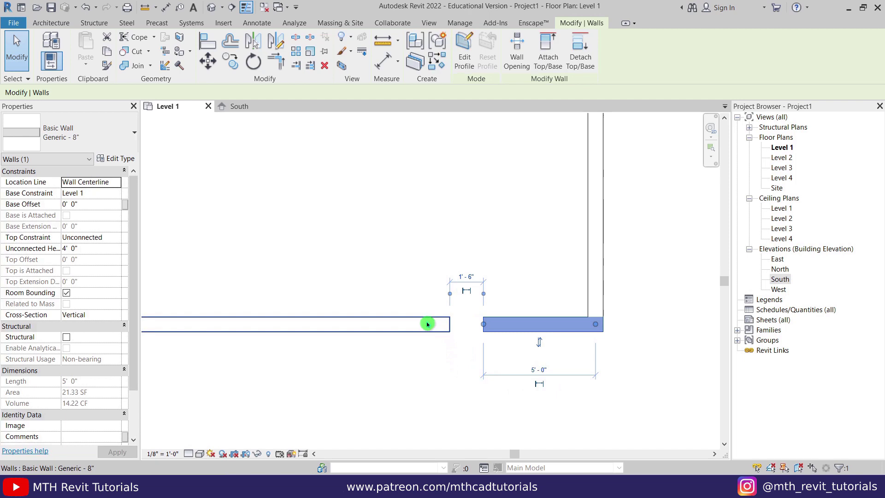
Step: Shorten the left front wall so the opening beside the stub is 6'-0" wide
{"action": "left_click", "coordinate": [425, 324]}
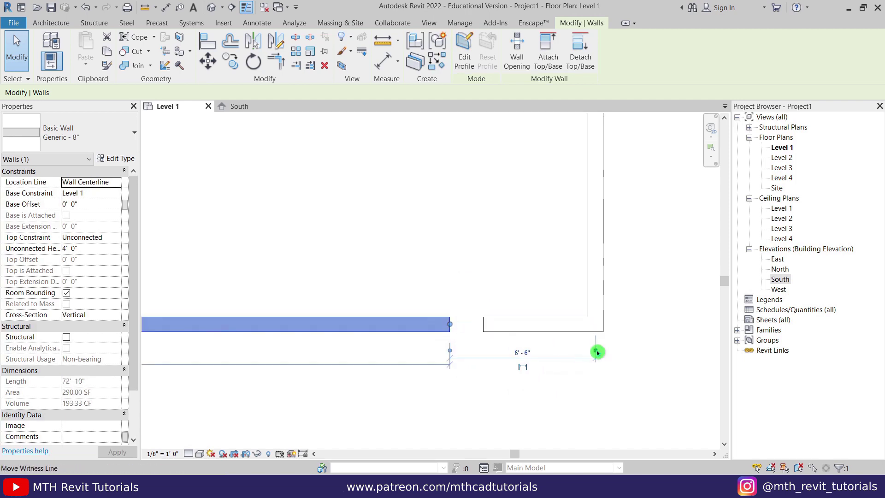
{"action": "left_click_drag", "start_coordinate": [539, 341], "coordinate": [480, 328]}
{"action": "left_click", "coordinate": [467, 353]}
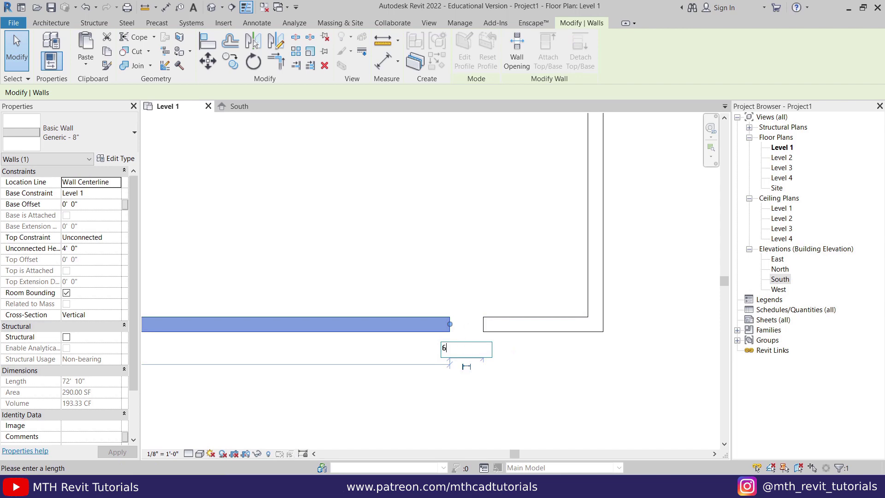
{"action": "type", "text": "6"}
{"action": "key", "text": "Return"}
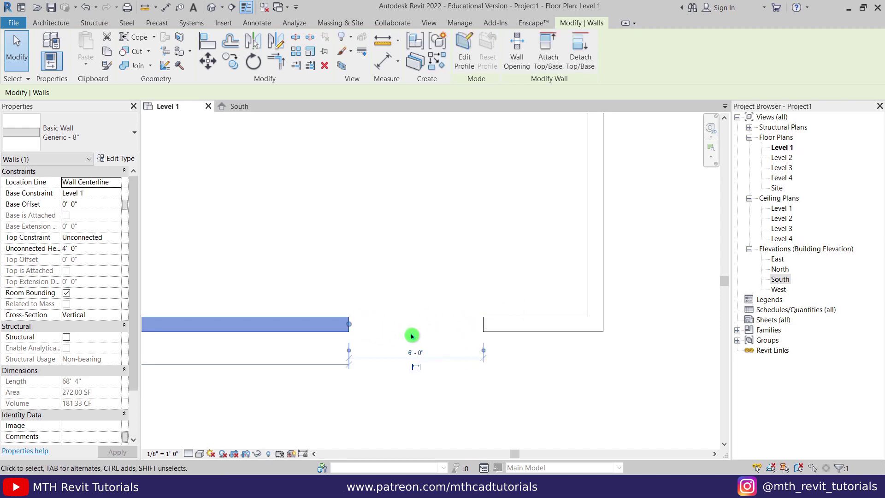
{"action": "left_click", "coordinate": [421, 345]}
{"action": "scroll", "coordinate": [422, 345], "scroll_direction": "down", "scroll_amount": 3}
{"action": "middle_click_drag", "start_coordinate": [383, 307], "coordinate": [452, 330]}
{"action": "scroll", "coordinate": [447, 324], "scroll_direction": "down", "scroll_amount": 2}
{"action": "middle_click_drag", "start_coordinate": [422, 289], "coordinate": [462, 299]}
{"action": "scroll", "coordinate": [395, 293], "scroll_direction": "down", "scroll_amount": 3}
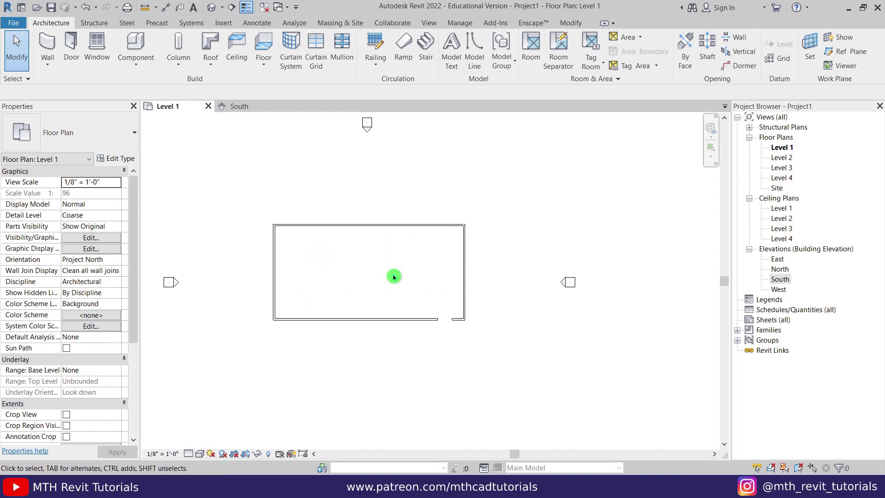
Step: Open the Level 4 plan and set its Underlay base level to Level 1
{"action": "double_click", "coordinate": [782, 179]}
{"action": "scroll", "coordinate": [464, 278], "scroll_direction": "down", "scroll_amount": 1}
{"action": "middle_click_drag", "start_coordinate": [419, 274], "coordinate": [446, 262]}
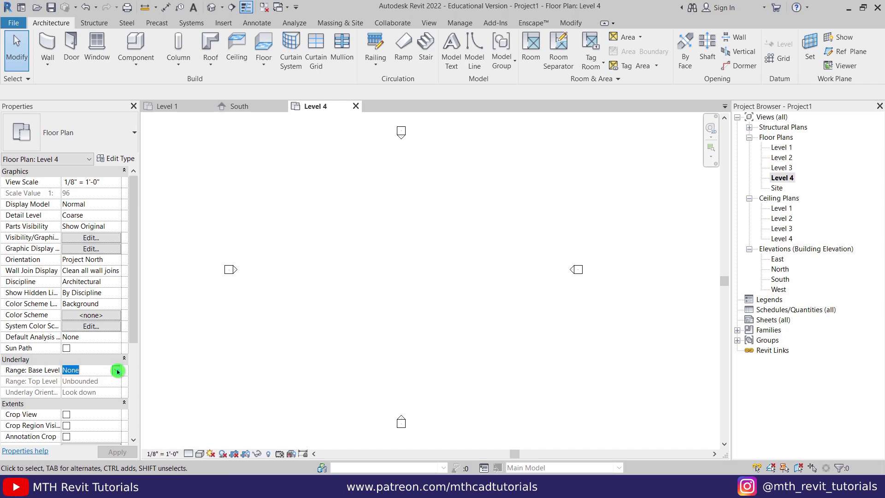
{"action": "left_click", "coordinate": [117, 370]}
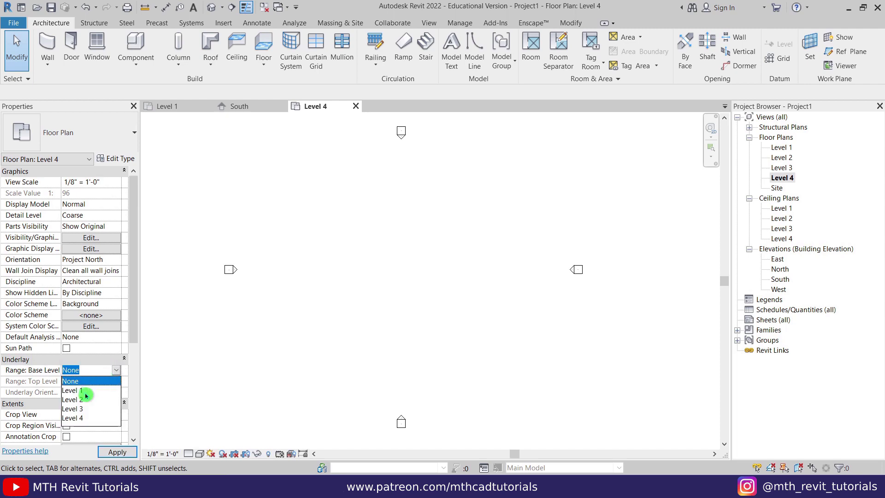
{"action": "left_click", "coordinate": [85, 392]}
{"action": "scroll", "coordinate": [433, 249], "scroll_direction": "up", "scroll_amount": 2}
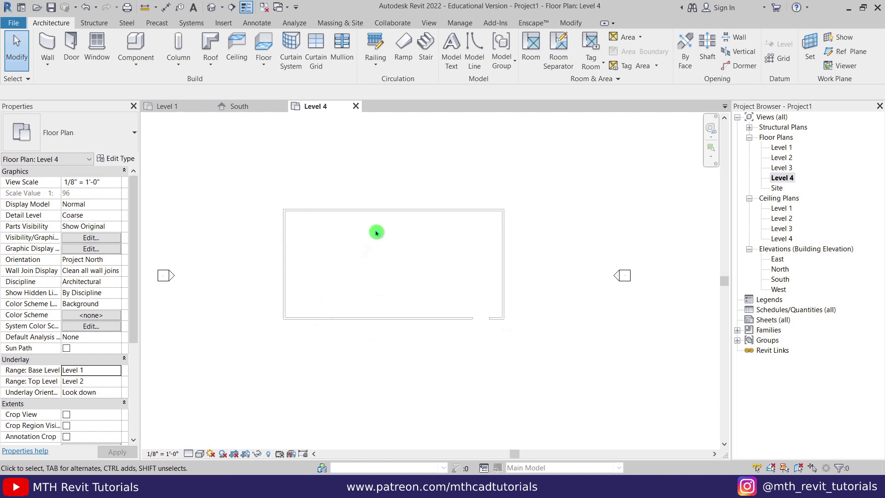
{"action": "scroll", "coordinate": [380, 249], "scroll_direction": "down", "scroll_amount": 2}
{"action": "scroll", "coordinate": [394, 260], "scroll_direction": "up", "scroll_amount": 2}
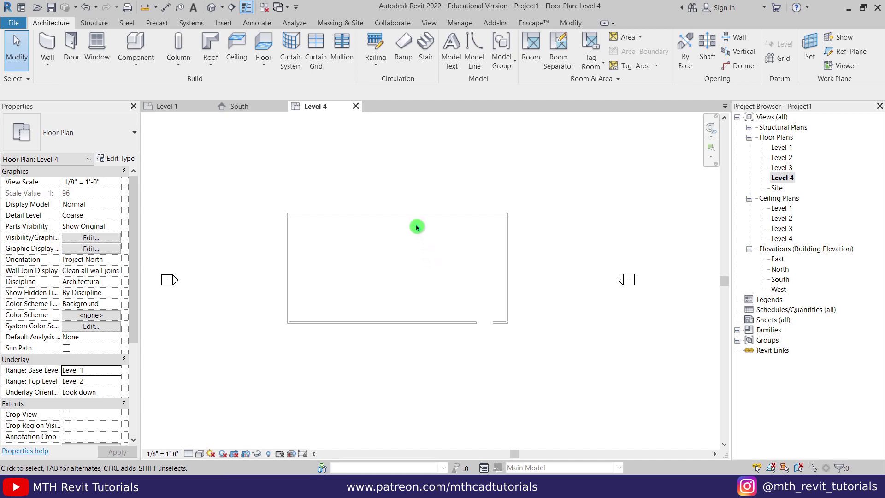
Step: Create an In-Place Mass from Massing & Site, dismiss the notice, and name it Roof
{"action": "left_click", "coordinate": [332, 24]}
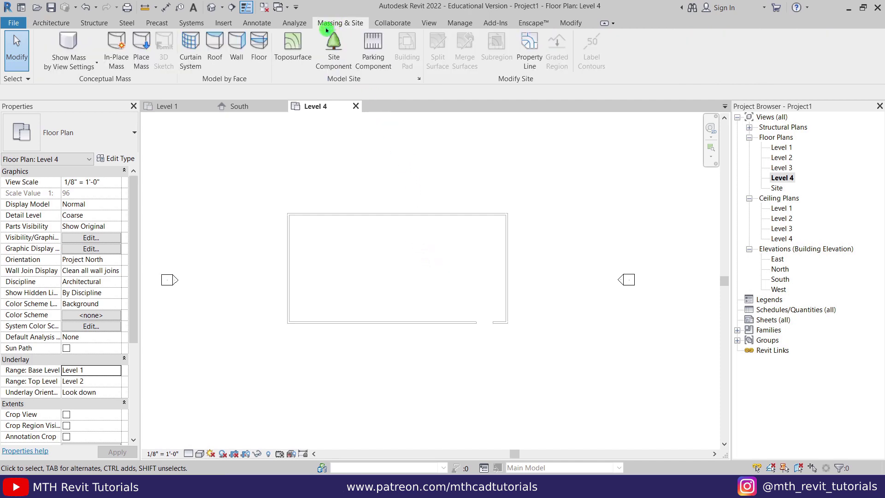
{"action": "left_click", "coordinate": [122, 59]}
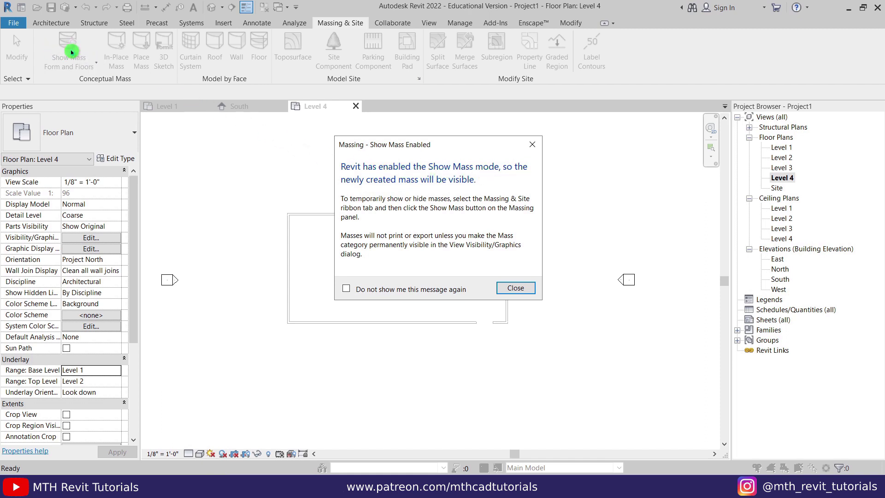
{"action": "left_click", "coordinate": [532, 144]}
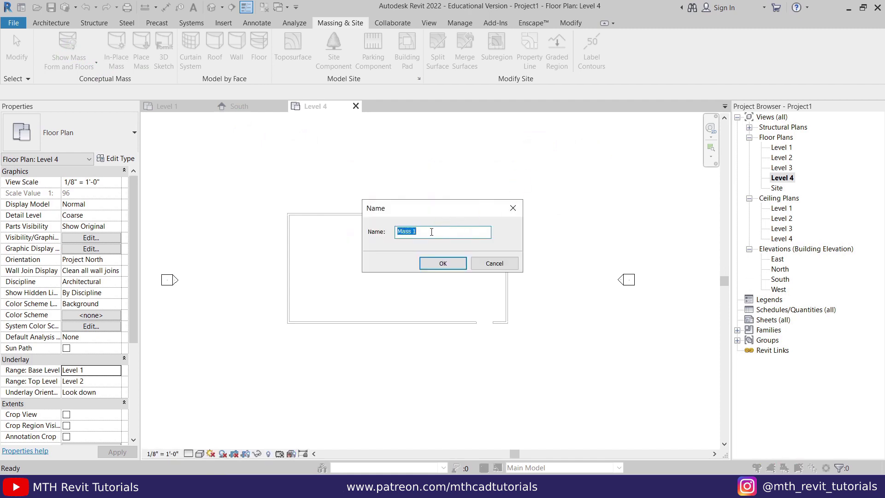
{"action": "left_click", "coordinate": [453, 263]}
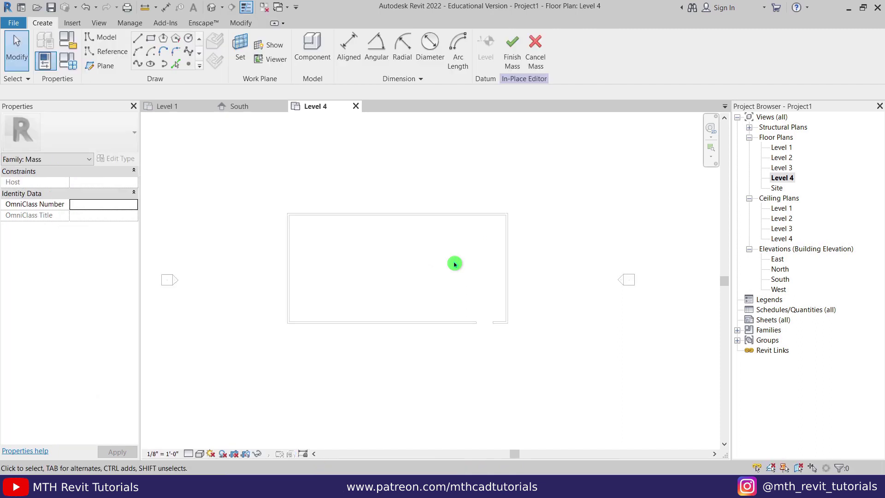
Step: Draw a rectangle of mass lines offset 2' outside the walls
{"action": "left_click", "coordinate": [150, 42]}
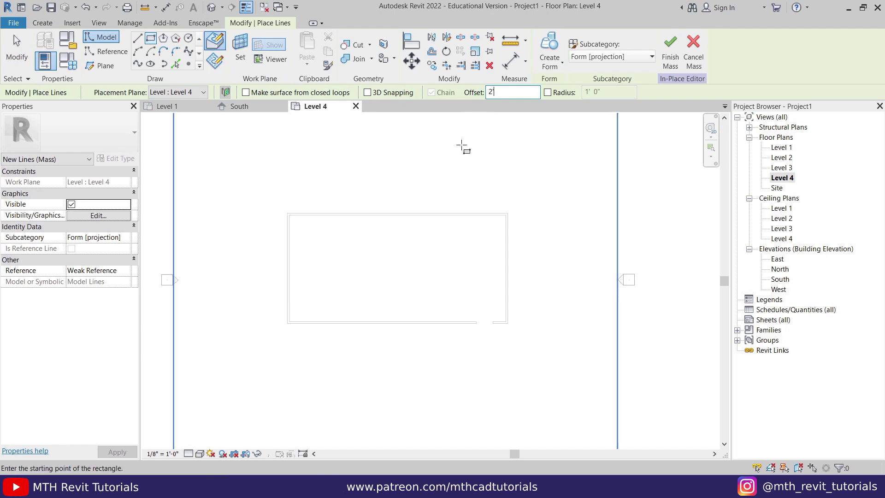
{"action": "scroll", "coordinate": [288, 211], "scroll_direction": "up", "scroll_amount": 2}
{"action": "left_click", "coordinate": [287, 210]}
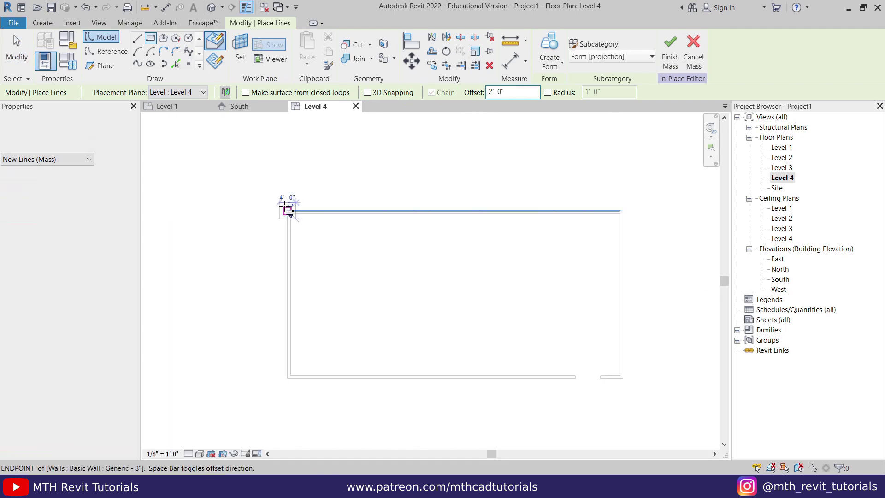
{"action": "left_click", "coordinate": [622, 378]}
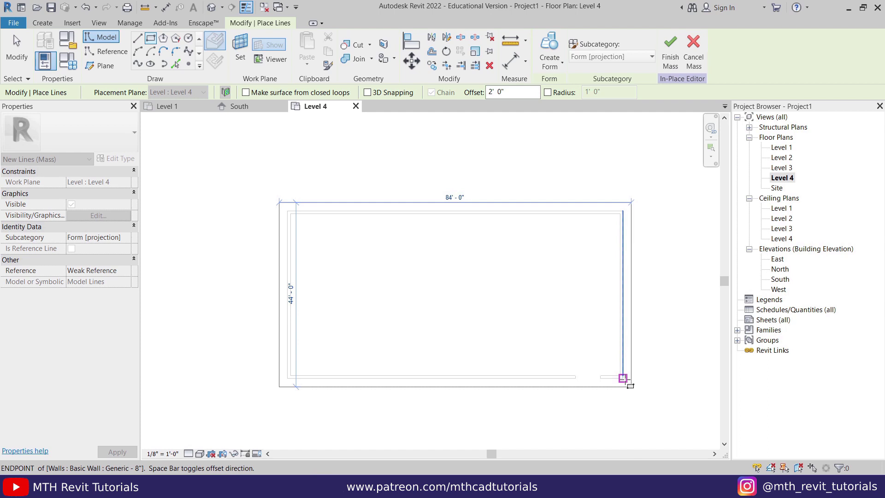
{"action": "key", "text": "Escape"}
{"action": "key", "text": "Escape"}
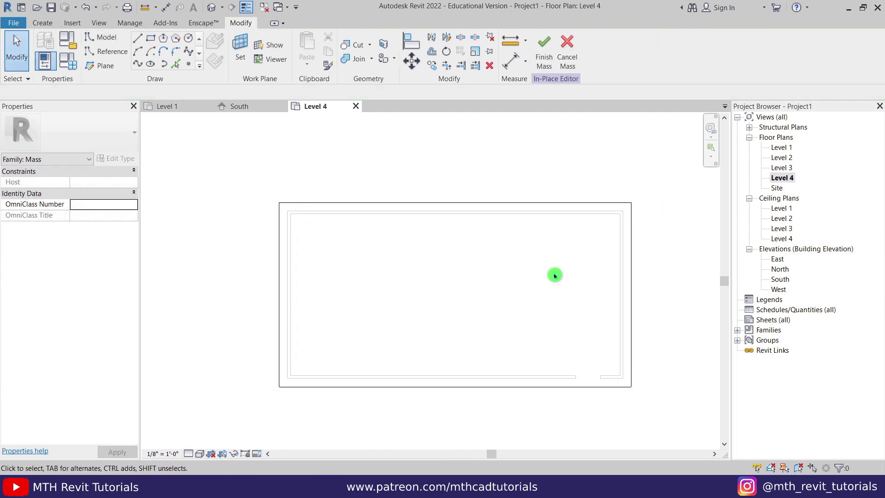
Step: Add a top-left to bottom-right diagonal line and delete the top and right edges
{"action": "left_click", "coordinate": [137, 38]}
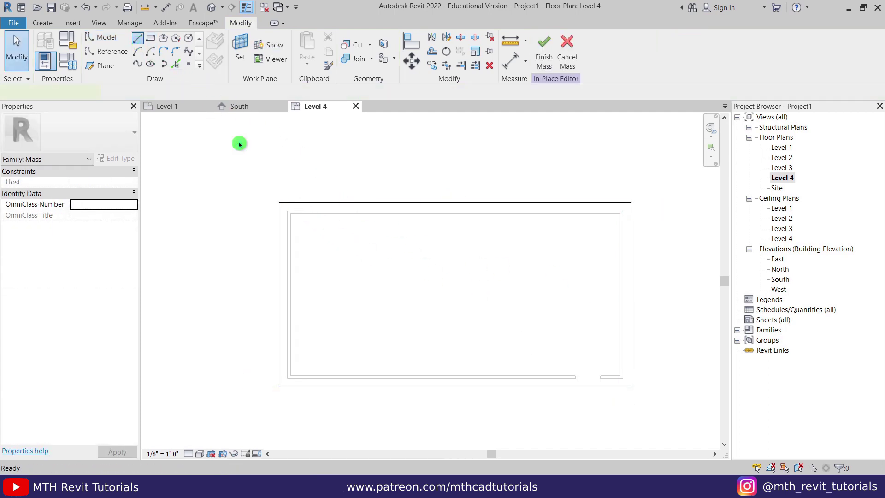
{"action": "left_click", "coordinate": [280, 202]}
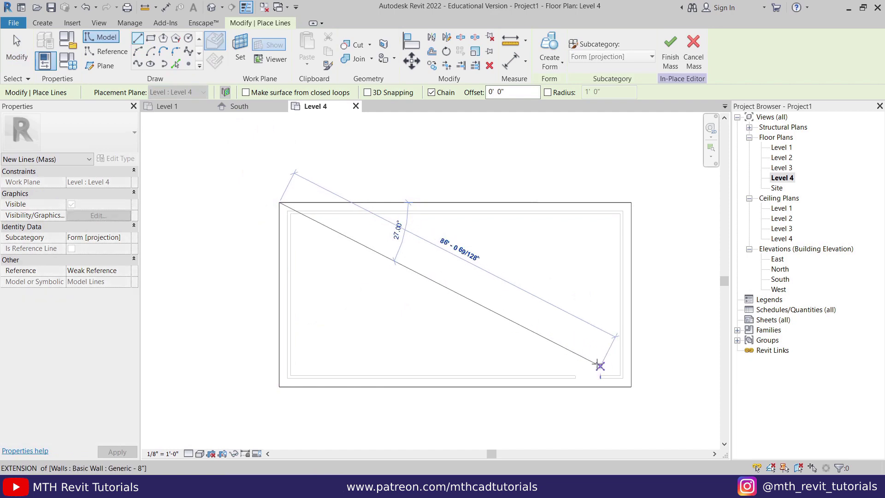
{"action": "left_click", "coordinate": [630, 387]}
{"action": "key", "text": "Escape"}
{"action": "key", "text": "Escape"}
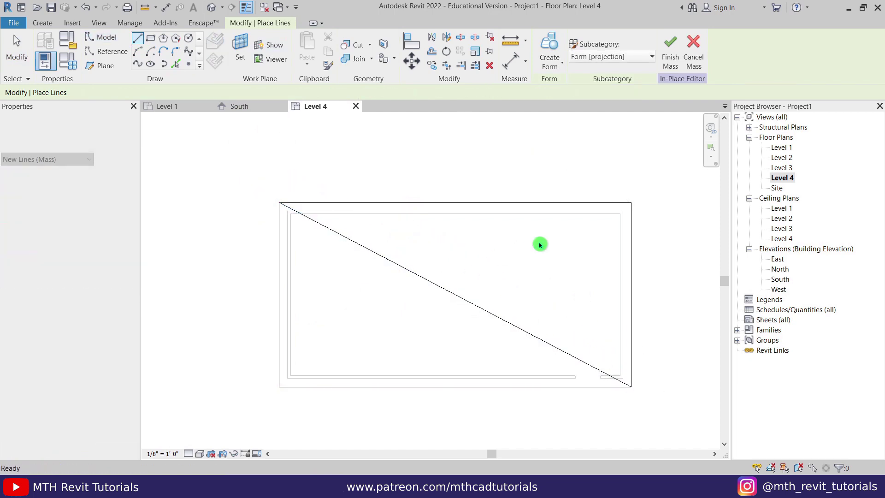
{"action": "middle_click_drag", "start_coordinate": [539, 244], "coordinate": [448, 266]}
{"action": "left_click_drag", "start_coordinate": [553, 184], "coordinate": [510, 263]}
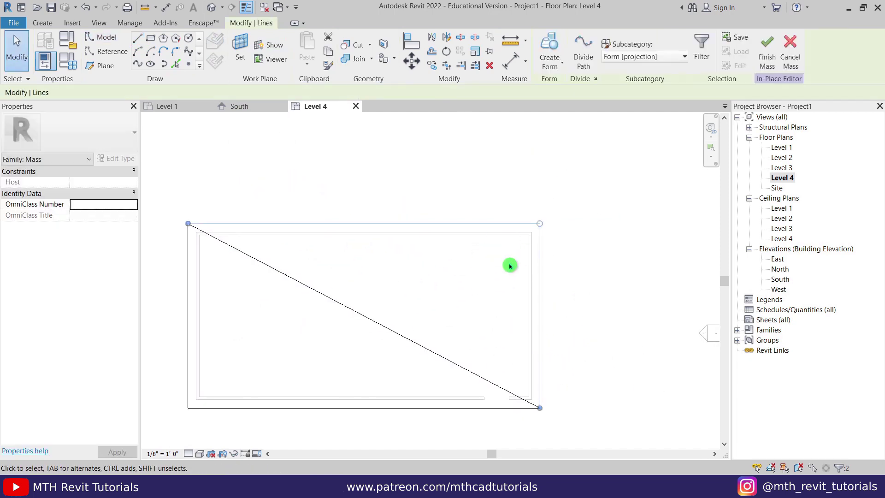
{"action": "key", "text": "Escape"}
{"action": "scroll", "coordinate": [442, 284], "scroll_direction": "down", "scroll_amount": 1}
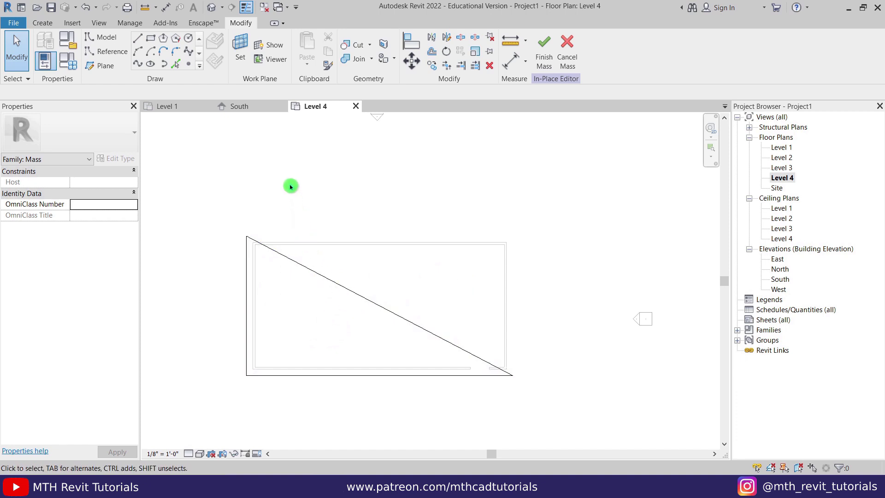
{"action": "left_click", "coordinate": [211, 9]}
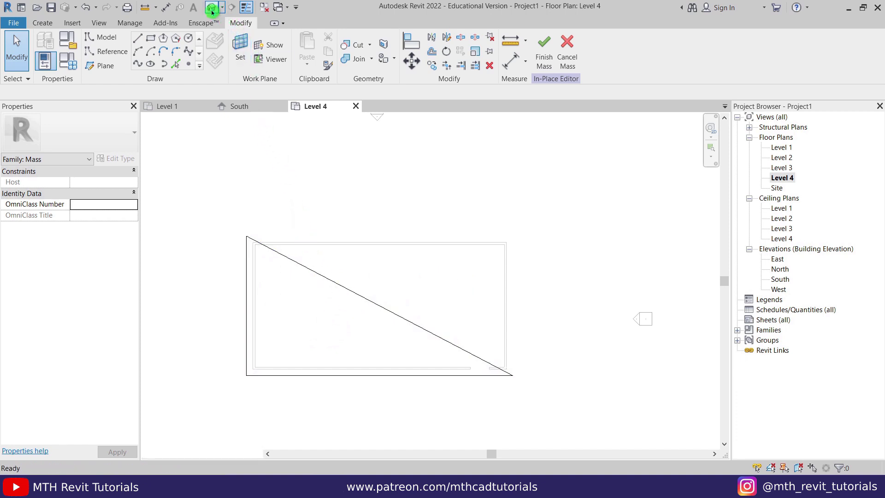
Step: Zoom in on the 3D view and Tab-select all three triangle lines
{"action": "scroll", "coordinate": [463, 202], "scroll_direction": "up", "scroll_amount": 3}
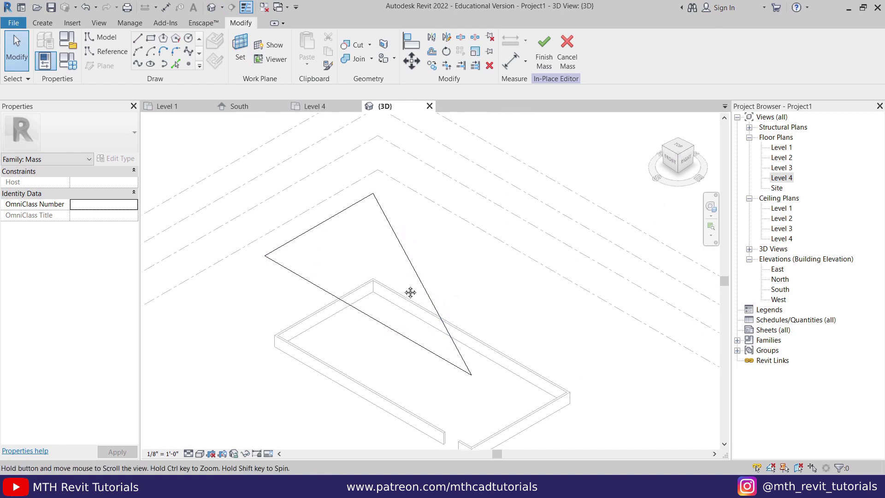
{"action": "scroll", "coordinate": [357, 249], "scroll_direction": "up", "scroll_amount": 2}
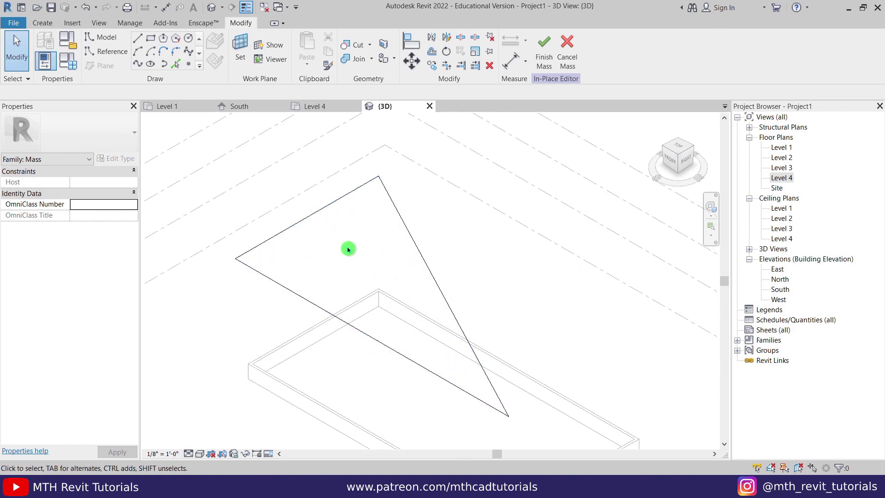
{"action": "key", "text": "Tab"}
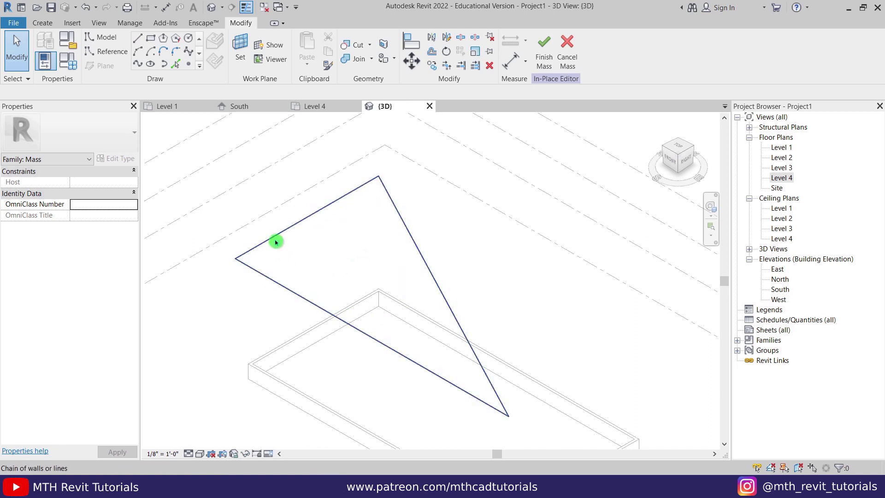
{"action": "left_click", "coordinate": [402, 223]}
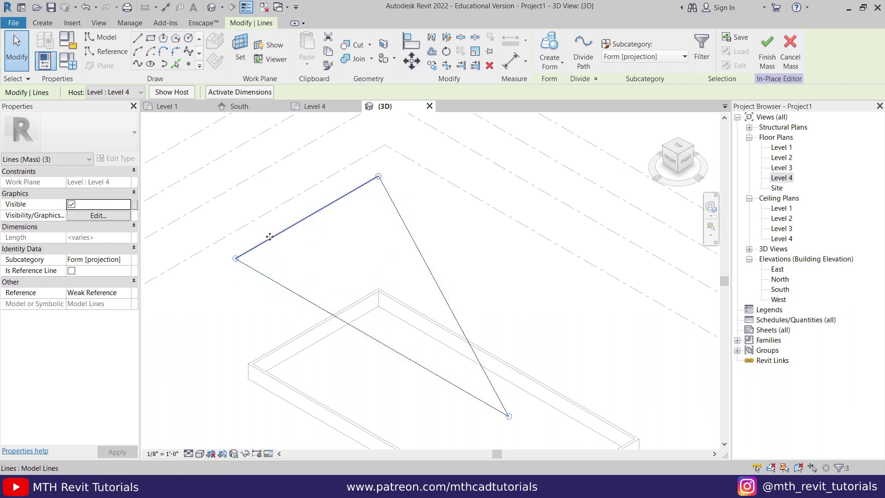
{"action": "left_click", "coordinate": [320, 246]}
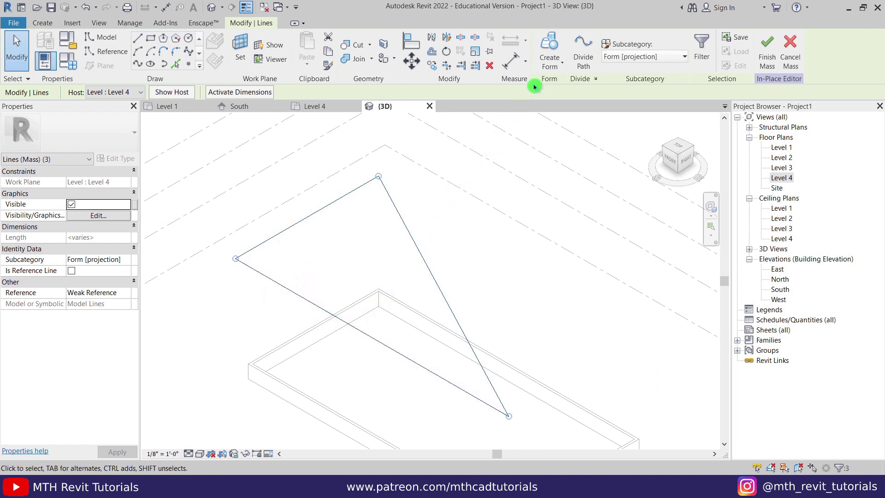
Step: Extrude the triangle into a trial 30' solid form, then delete that form
{"action": "left_click", "coordinate": [554, 44]}
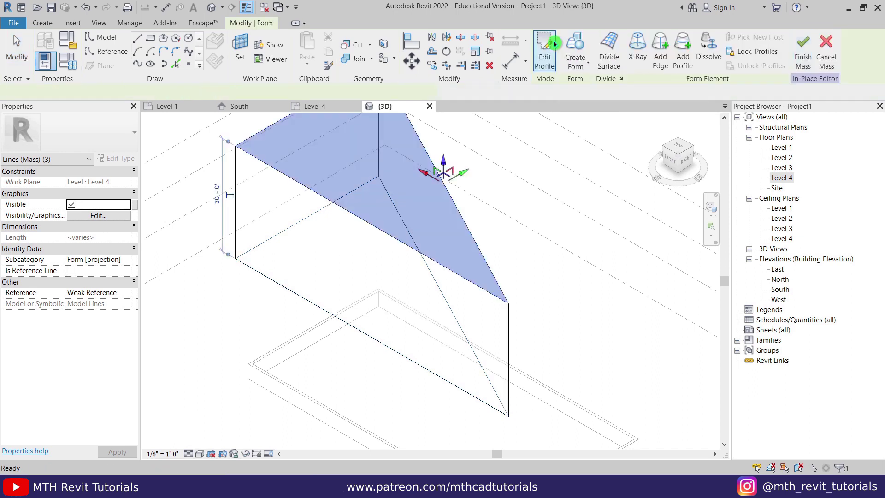
{"action": "middle_click_drag", "start_coordinate": [317, 225], "coordinate": [328, 295]}
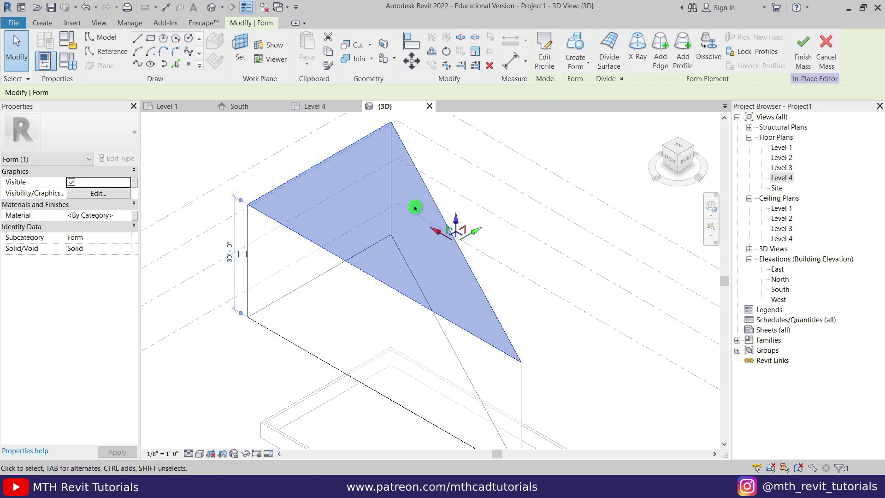
{"action": "left_click", "coordinate": [490, 67]}
{"action": "middle_click_drag", "start_coordinate": [424, 312], "coordinate": [400, 361]}
{"action": "middle_click_drag", "start_coordinate": [324, 242], "coordinate": [324, 286]}
{"action": "scroll", "coordinate": [338, 309], "scroll_direction": "up", "scroll_amount": 1}
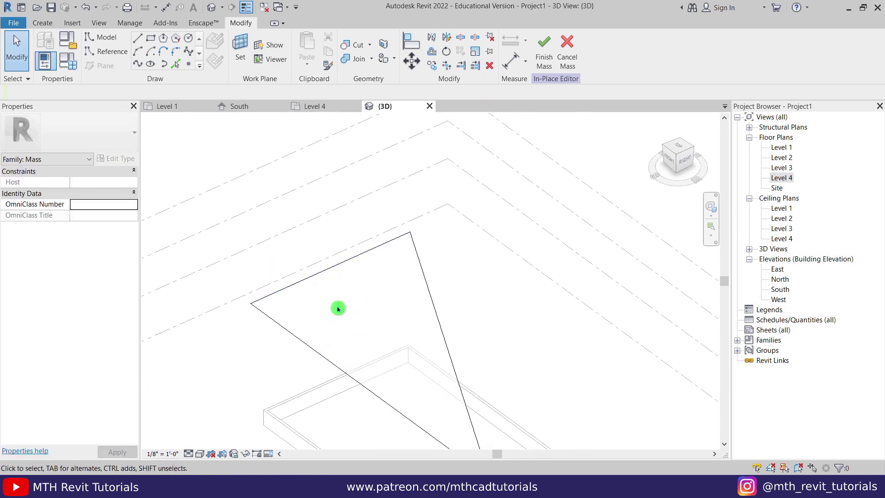
Step: Switch the 3D view to Shaded and orbit to a top-front angle over the walls
{"action": "left_click", "coordinate": [211, 452]}
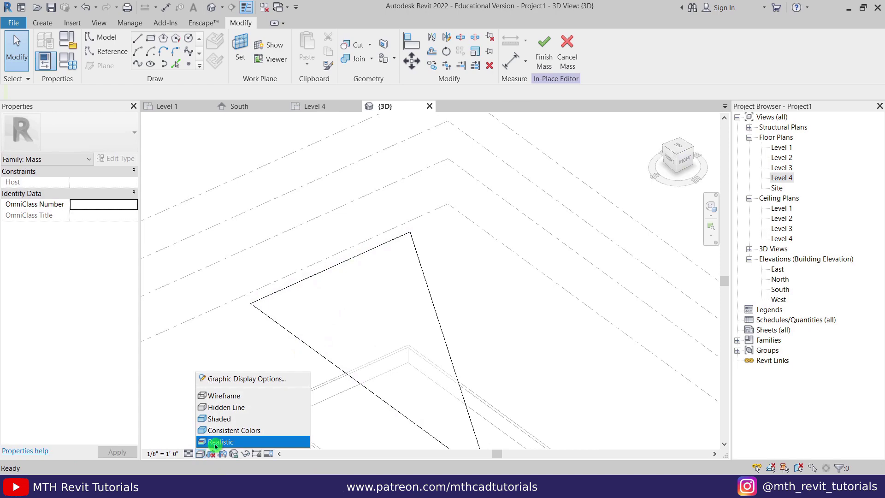
{"action": "left_click", "coordinate": [226, 424]}
{"action": "mouse_move", "coordinate": [409, 343]}
{"action": "middle_mouse_down", "text": "shift"}
{"action": "mouse_move", "coordinate": [362, 363]}
{"action": "mouse_move", "coordinate": [381, 327]}
{"action": "mouse_move", "coordinate": [364, 334]}
{"action": "mouse_move", "coordinate": [322, 300]}
{"action": "mouse_move", "coordinate": [458, 362]}
{"action": "middle_mouse_up", "text": "shift"}
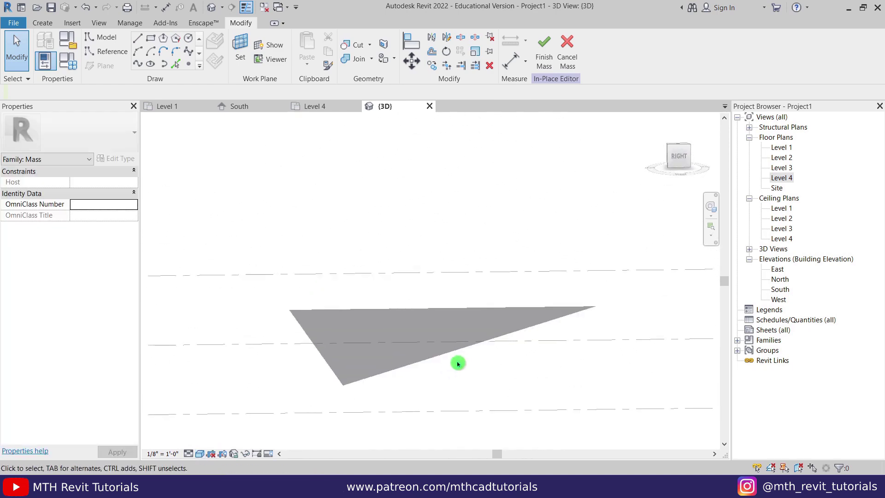
{"action": "middle_click_drag", "start_coordinate": [373, 350], "coordinate": [308, 405], "text": "shift"}
{"action": "scroll", "coordinate": [258, 334], "scroll_direction": "up", "scroll_amount": 5}
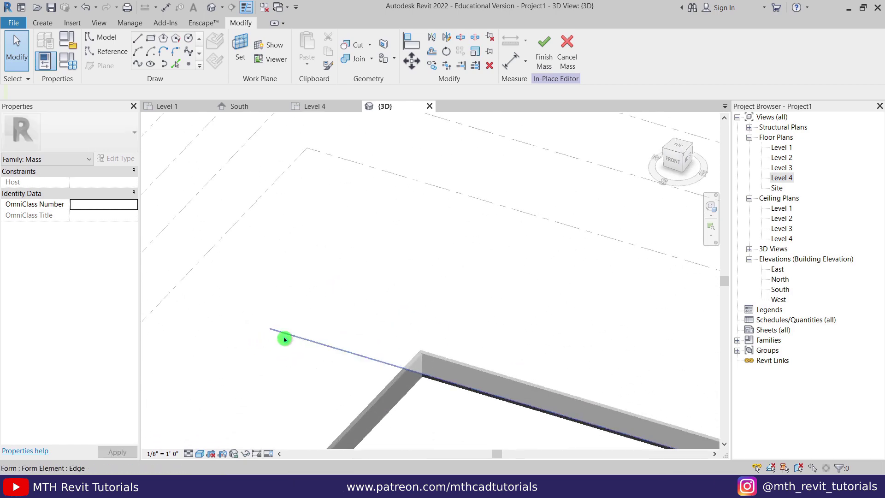
{"action": "scroll", "coordinate": [267, 339], "scroll_direction": "up", "scroll_amount": 3}
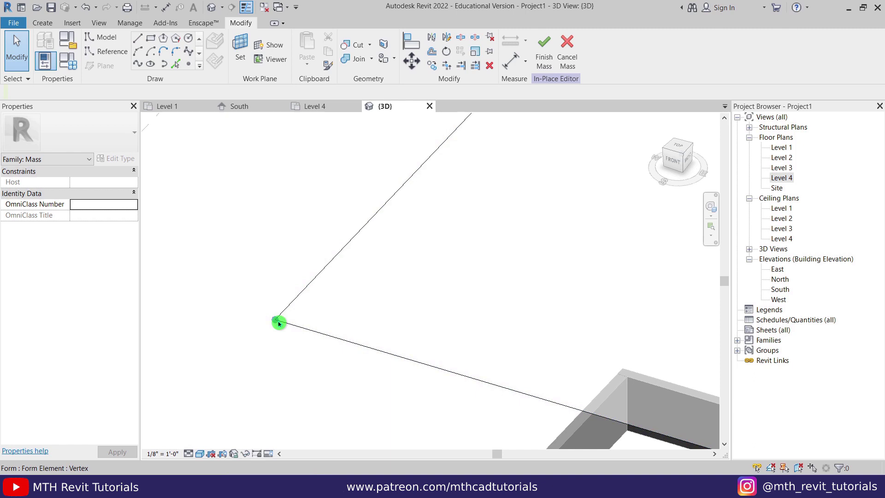
Step: In front view, drag one triangle corner from Level 4 down to Level 1
{"action": "left_click", "coordinate": [279, 324]}
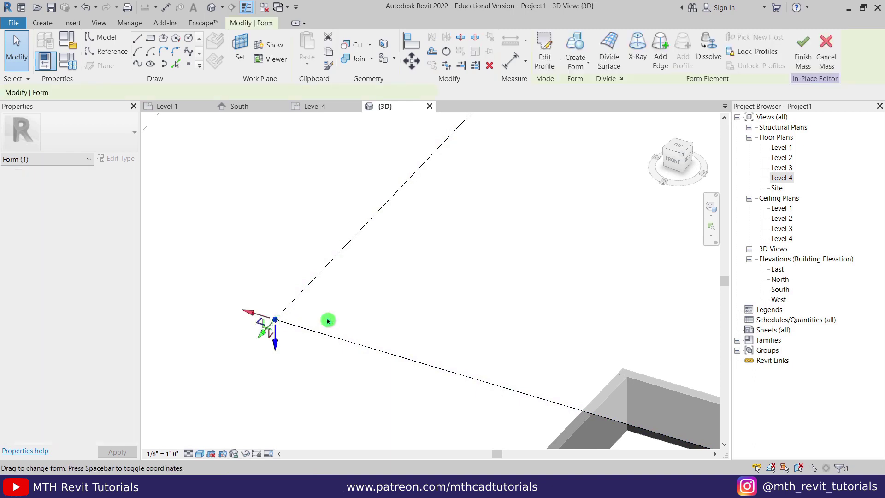
{"action": "left_click", "coordinate": [673, 162]}
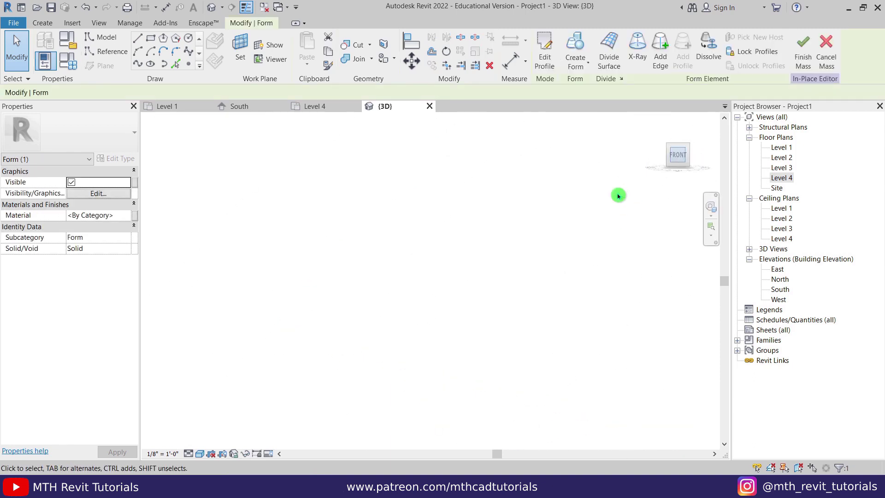
{"action": "left_click_drag", "start_coordinate": [281, 308], "coordinate": [287, 405]}
{"action": "left_click", "coordinate": [342, 320]}
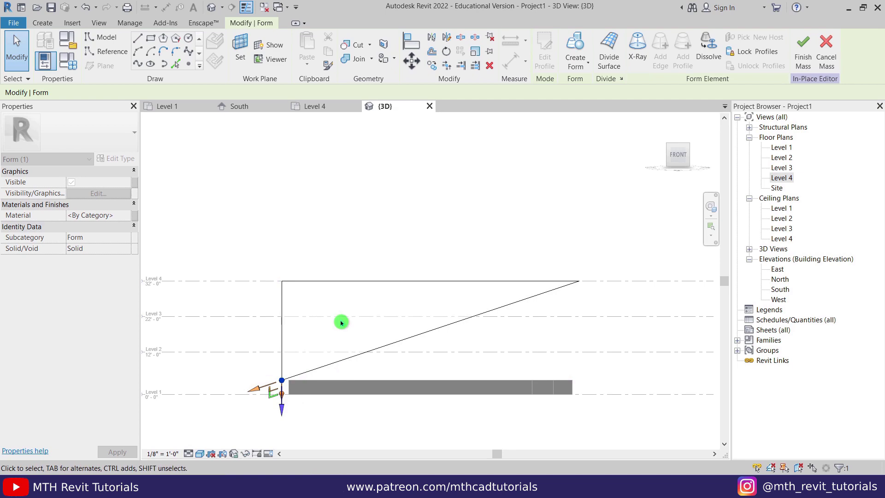
{"action": "left_click", "coordinate": [391, 229]}
{"action": "middle_click_drag", "start_coordinate": [390, 231], "coordinate": [453, 306], "text": "shift"}
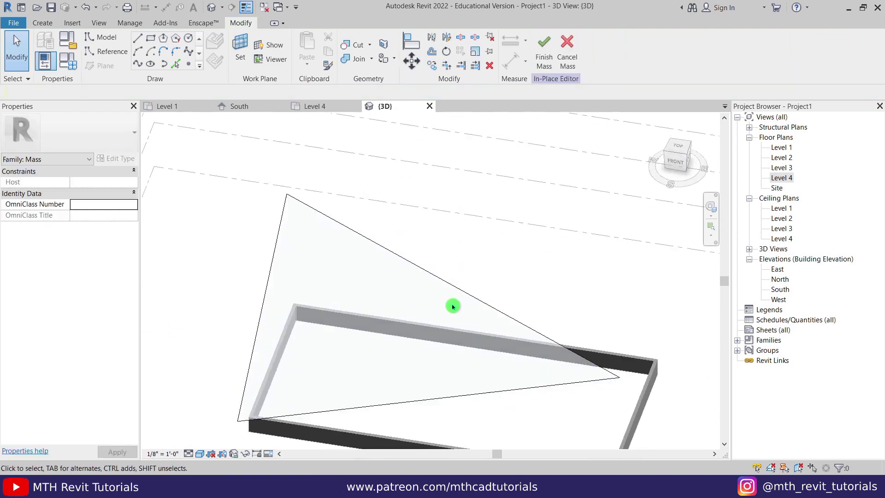
Step: In Top view, mirror a copy of the sloped triangular form about its sloped edge's midpoint
{"action": "left_click", "coordinate": [680, 147]}
{"action": "scroll", "coordinate": [431, 270], "scroll_direction": "up", "scroll_amount": 4}
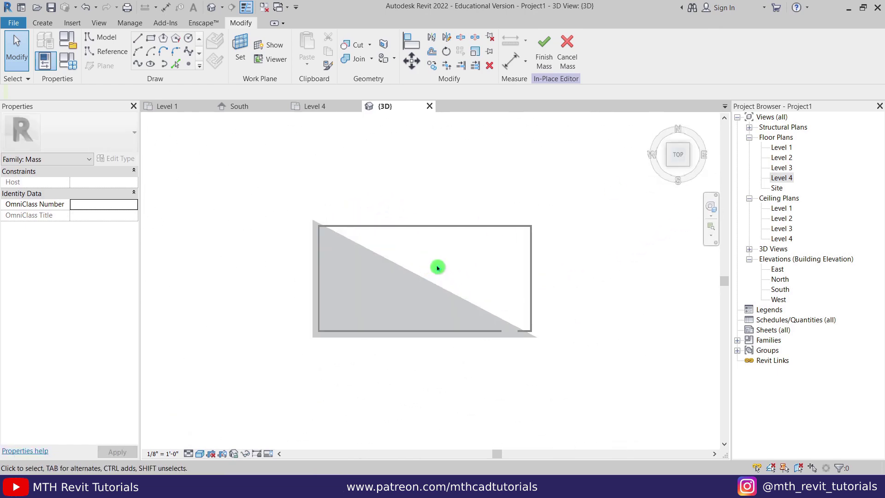
{"action": "left_click_drag", "start_coordinate": [198, 165], "coordinate": [628, 398]}
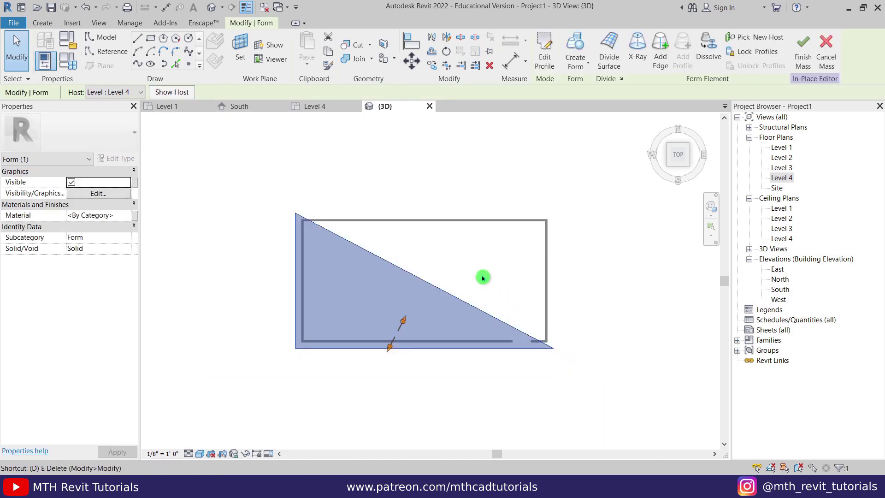
{"action": "key", "text": "m"}
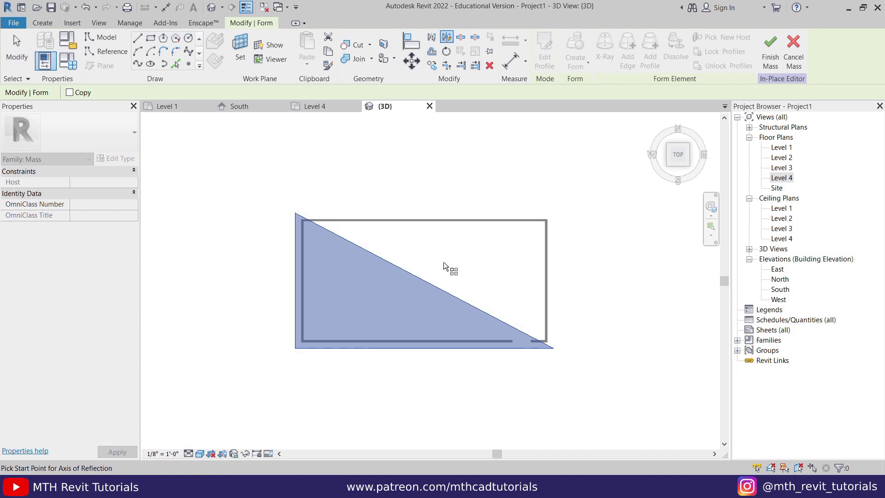
{"action": "scroll", "coordinate": [445, 267], "scroll_direction": "up", "scroll_amount": 2}
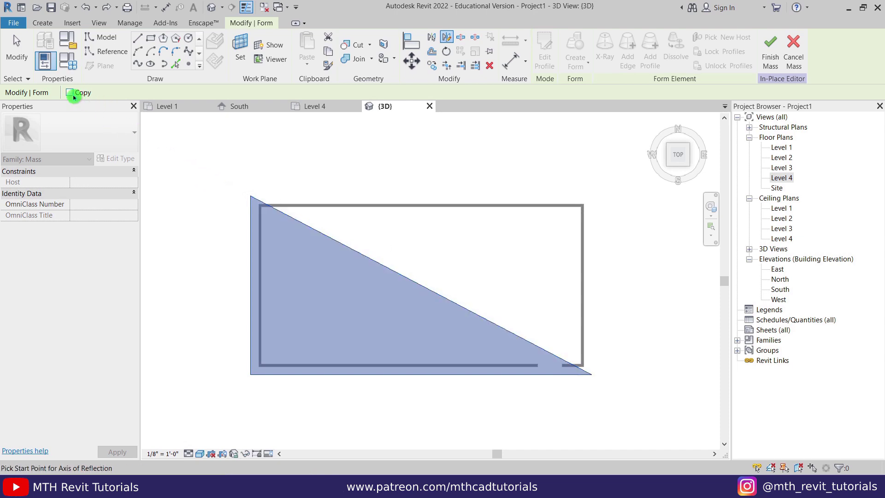
{"action": "left_click", "coordinate": [422, 285]}
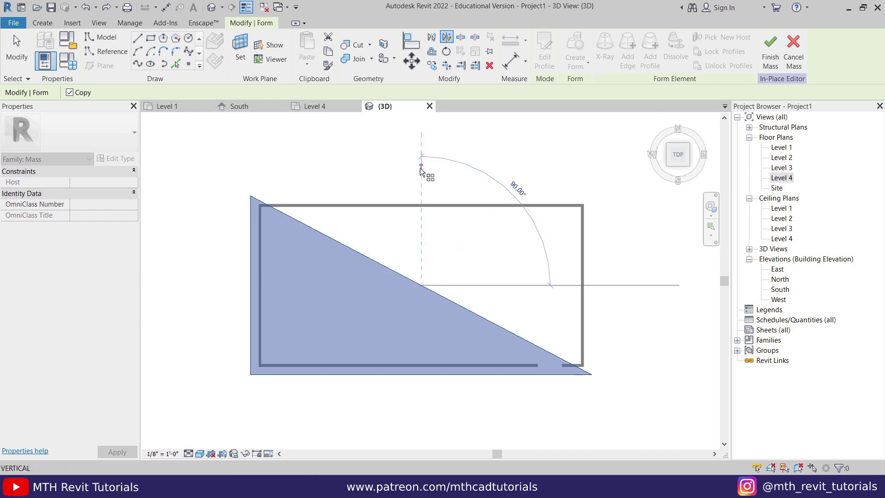
{"action": "left_click", "coordinate": [421, 171]}
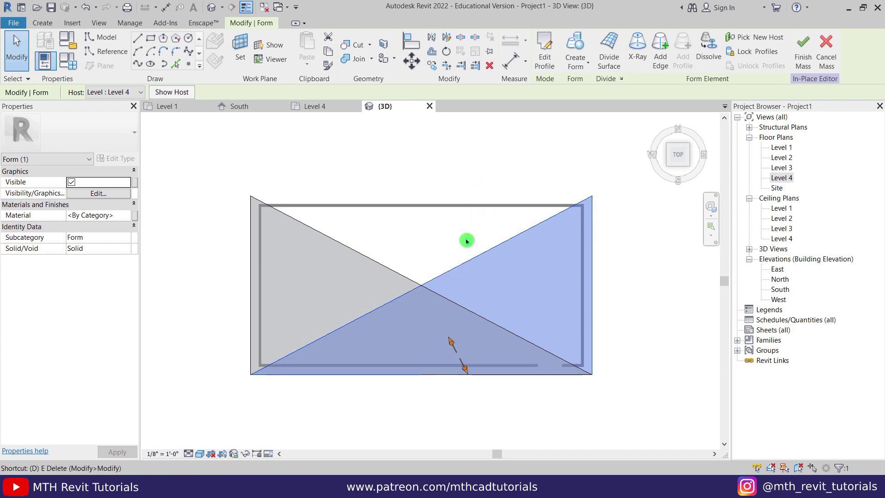
Step: Mirror the copied triangle again about its right edge's midpoint to flip it
{"action": "key", "text": "d"}
{"action": "key", "text": "m"}
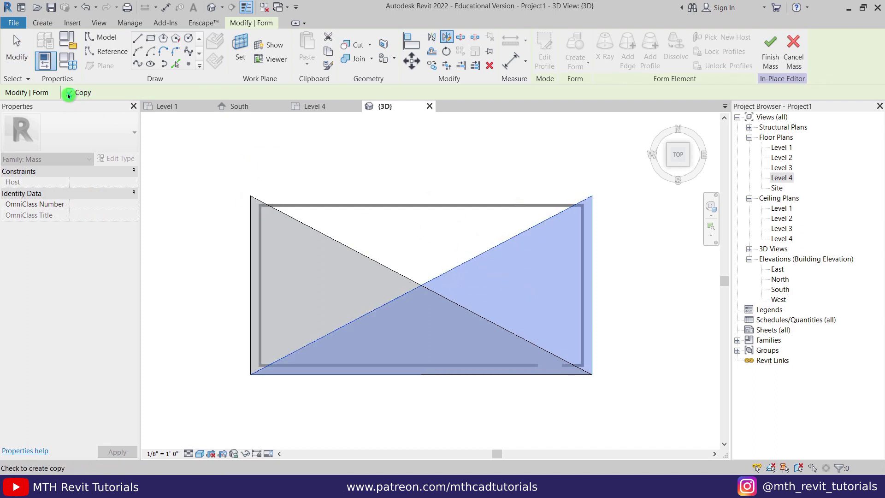
{"action": "left_click", "coordinate": [592, 286]}
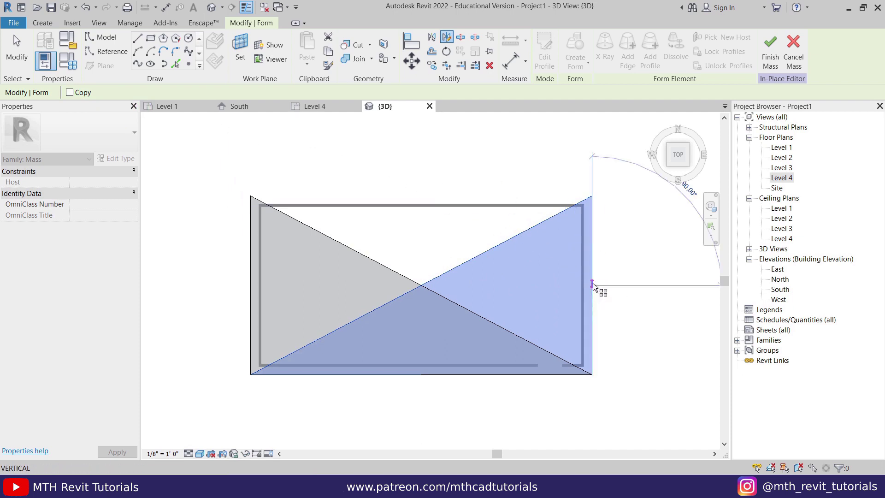
{"action": "left_click", "coordinate": [633, 285]}
{"action": "key", "text": "Escape"}
Step: Check the two-face roof shape over the walls and finish the in-place mass
{"action": "middle_click_drag", "start_coordinate": [543, 292], "coordinate": [489, 175], "text": "shift"}
{"action": "middle_click_drag", "start_coordinate": [565, 351], "coordinate": [393, 199], "text": "shift"}
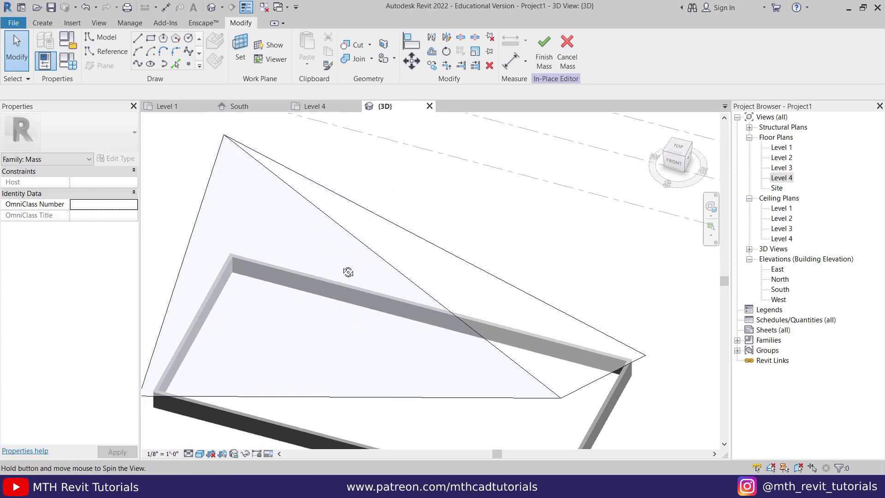
{"action": "middle_click_drag", "start_coordinate": [346, 267], "coordinate": [315, 241], "text": "shift"}
{"action": "middle_click_drag", "start_coordinate": [377, 245], "coordinate": [375, 207], "text": "shift"}
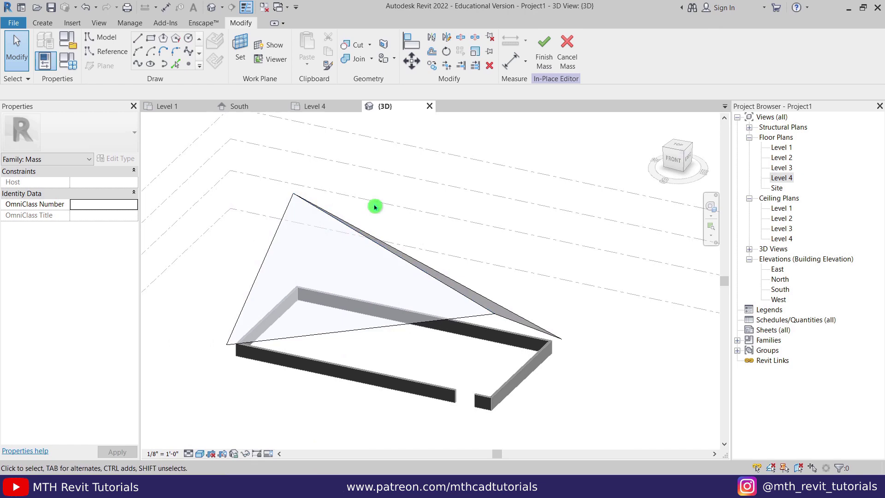
{"action": "left_click", "coordinate": [545, 61]}
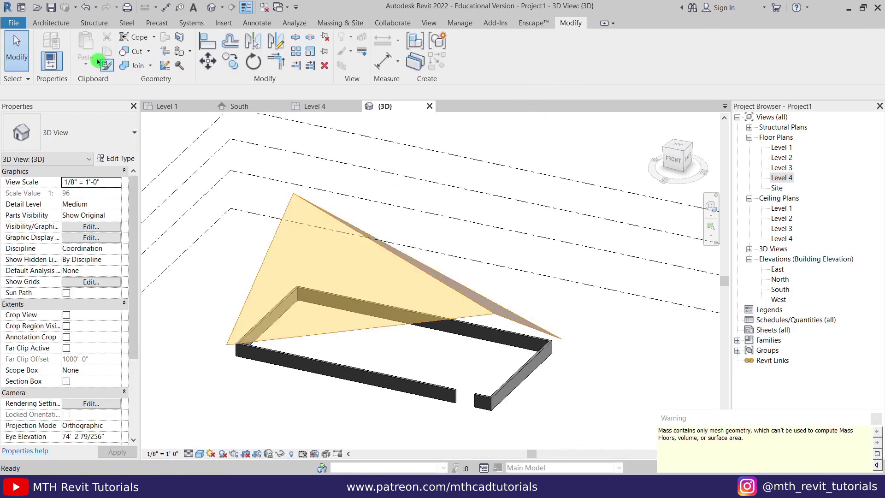
Step: Create a Roof by Face on the first sloped face of the mass
{"action": "left_click", "coordinate": [58, 25]}
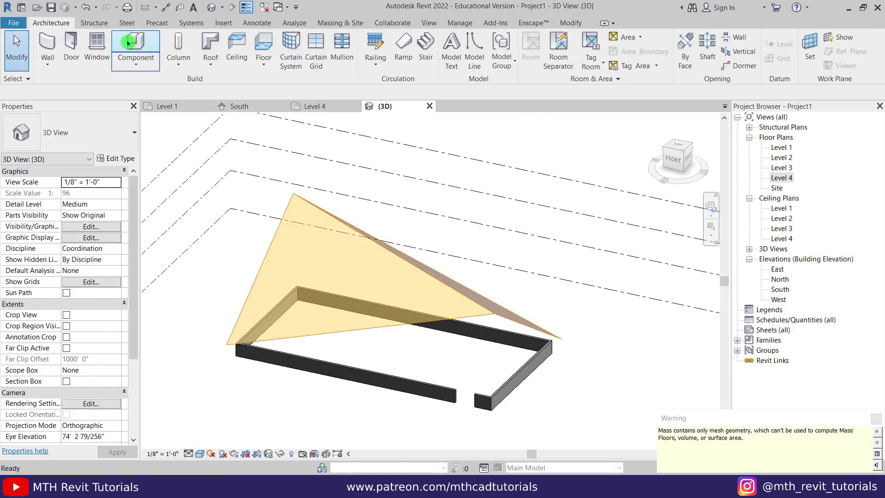
{"action": "left_click", "coordinate": [219, 68]}
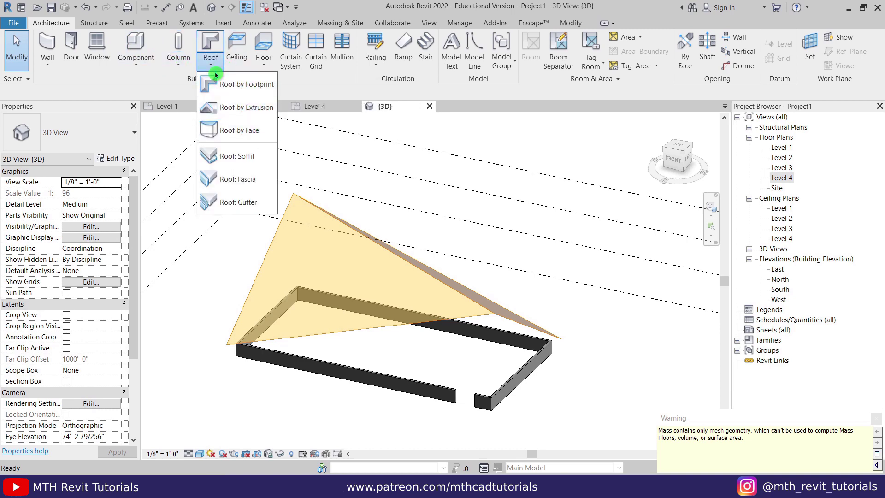
{"action": "left_click", "coordinate": [253, 131]}
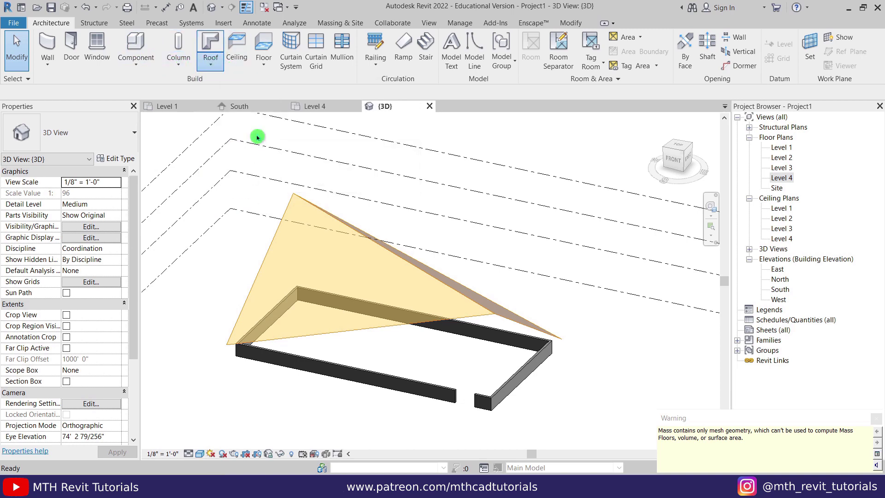
{"action": "scroll", "coordinate": [377, 252], "scroll_direction": "up", "scroll_amount": 3}
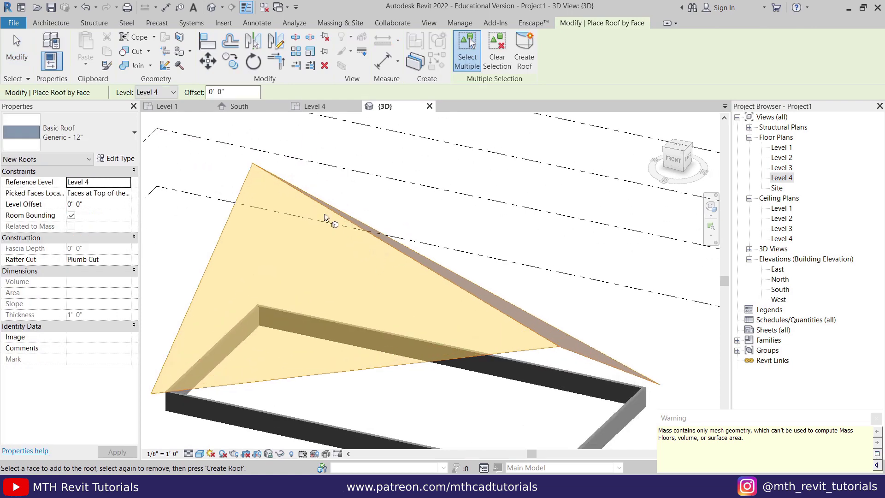
{"action": "left_click", "coordinate": [301, 196]}
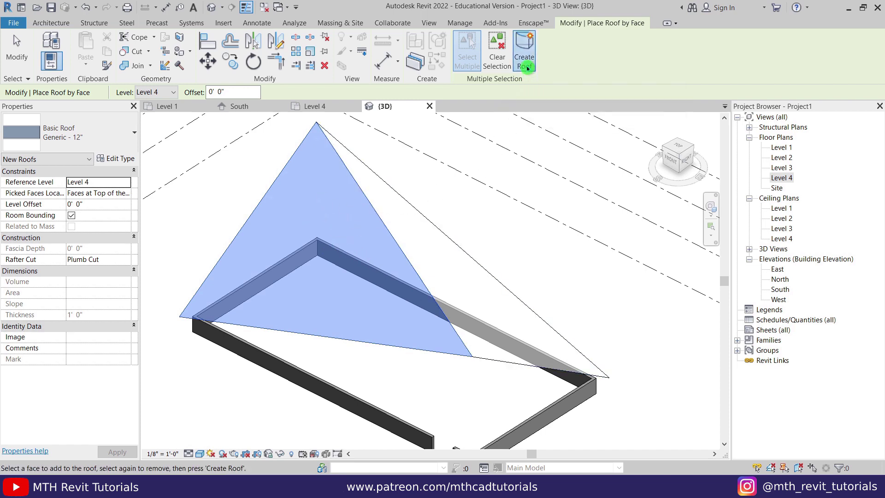
{"action": "left_click", "coordinate": [525, 51]}
Step: Add a second roof by face on the mass's right sloped face
{"action": "middle_click_drag", "start_coordinate": [447, 288], "coordinate": [333, 284], "text": "shift"}
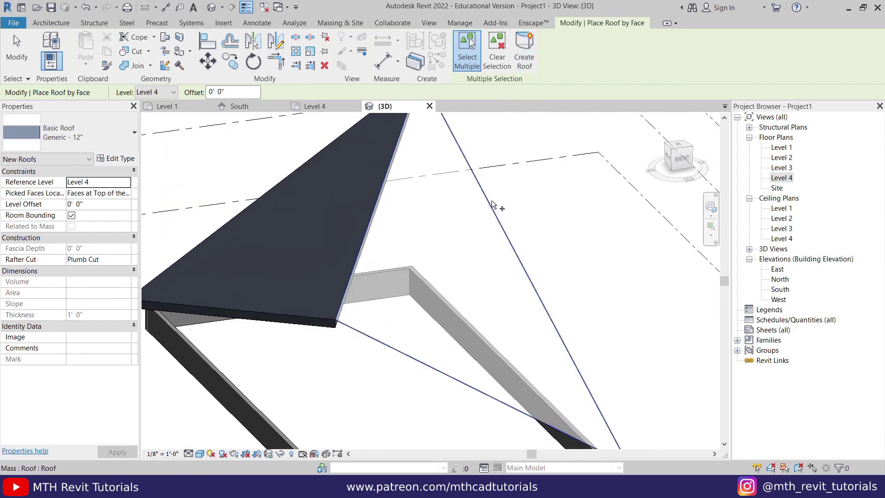
{"action": "left_click", "coordinate": [489, 210]}
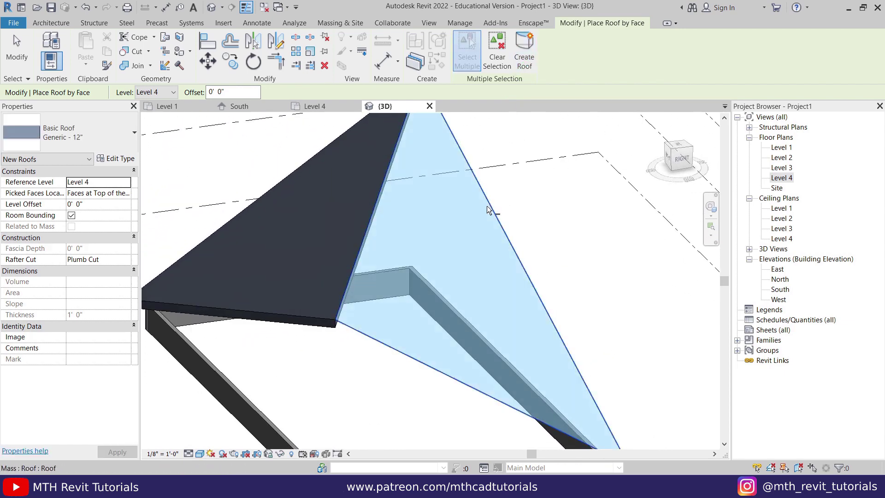
{"action": "left_click", "coordinate": [524, 51]}
{"action": "key", "text": "Escape"}
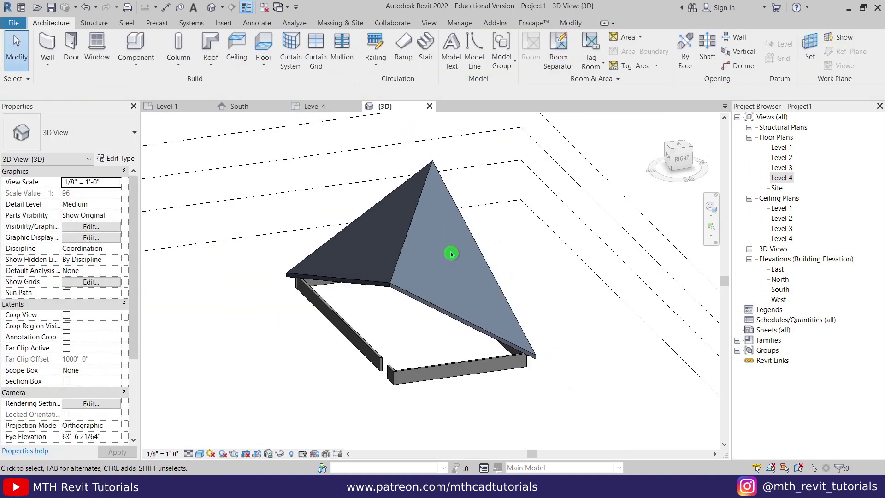
{"action": "scroll", "coordinate": [415, 401], "scroll_direction": "up", "scroll_amount": 5}
{"action": "middle_click_drag", "start_coordinate": [444, 374], "coordinate": [419, 373], "text": "shift"}
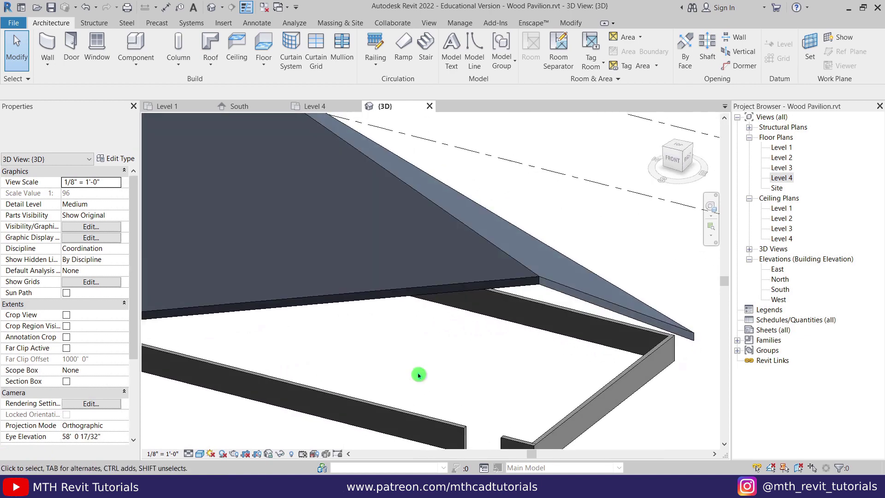
Step: On Level 1, draw a 7' high Curtain Wall 1 across the 6' south-wall opening
{"action": "left_click", "coordinate": [177, 106]}
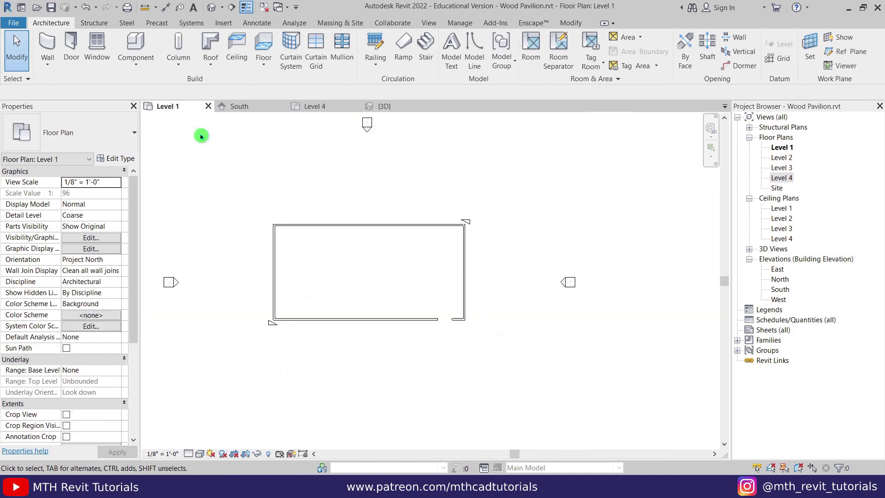
{"action": "scroll", "coordinate": [438, 308], "scroll_direction": "up", "scroll_amount": 5}
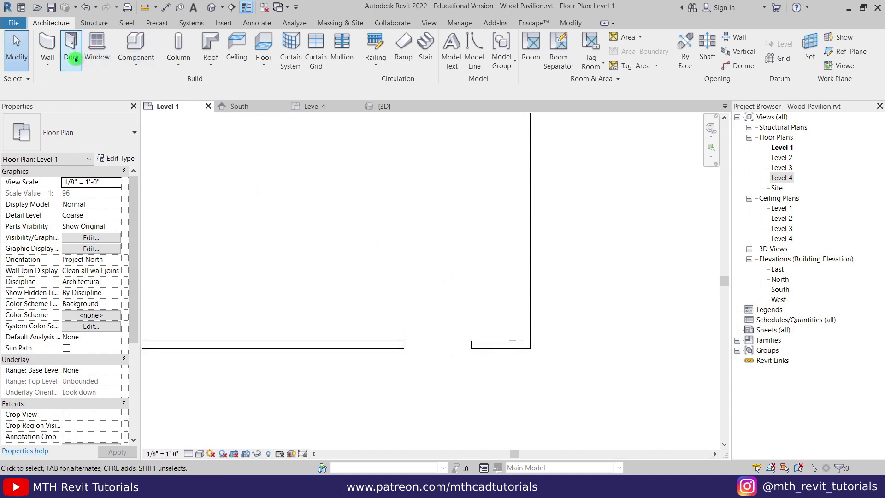
{"action": "left_click", "coordinate": [51, 52]}
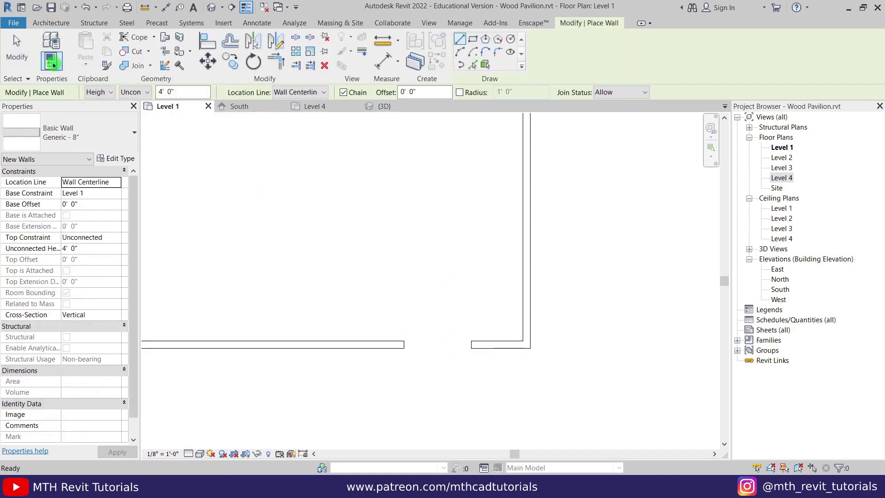
{"action": "left_click", "coordinate": [75, 135]}
{"action": "scroll", "coordinate": [75, 322], "scroll_direction": "down", "scroll_amount": 3}
{"action": "scroll", "coordinate": [76, 349], "scroll_direction": "down", "scroll_amount": 5}
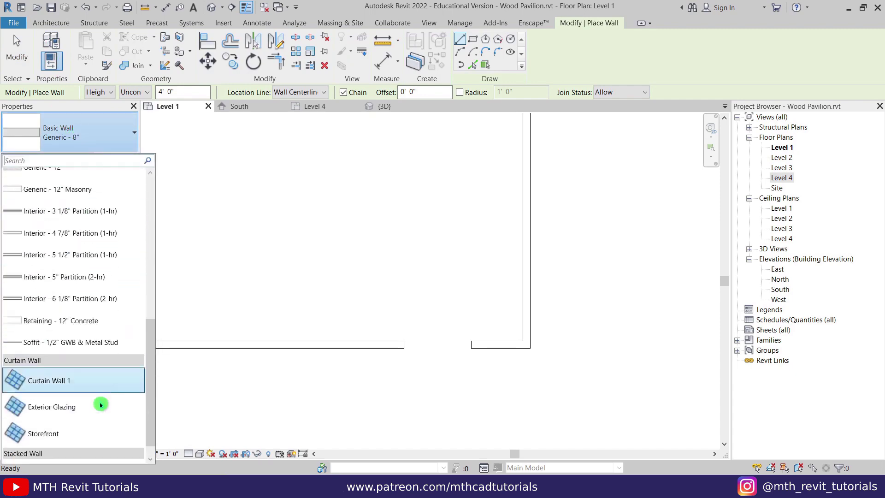
{"action": "key", "text": "Escape"}
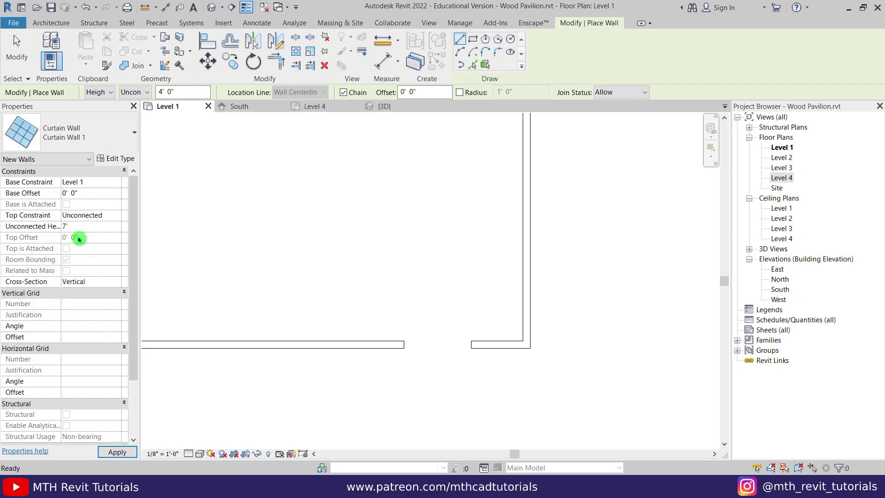
{"action": "scroll", "coordinate": [429, 345], "scroll_direction": "up", "scroll_amount": 2}
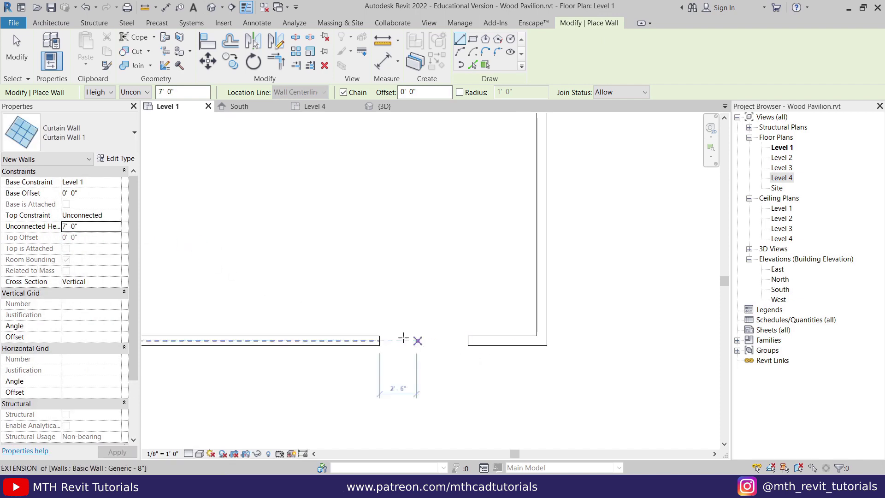
{"action": "left_click", "coordinate": [372, 342]}
{"action": "left_click", "coordinate": [490, 342]}
{"action": "key", "text": "Escape"}
{"action": "key", "text": "Escape"}
{"action": "left_click", "coordinate": [386, 107]}
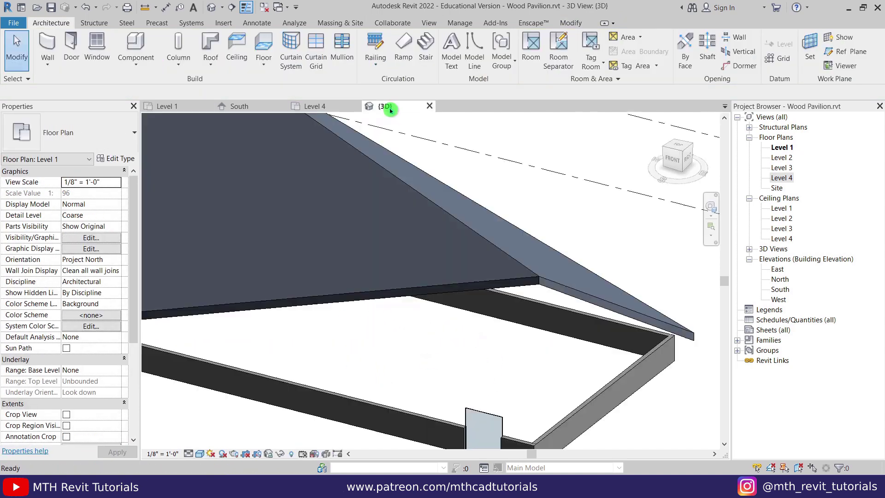
Step: Load Door-Curtain-Wall-Double-Storefront.rfa from the US Imperial Doors library folder
{"action": "middle_click_drag", "start_coordinate": [451, 336], "coordinate": [364, 249]}
{"action": "scroll", "coordinate": [416, 372], "scroll_direction": "up", "scroll_amount": 4}
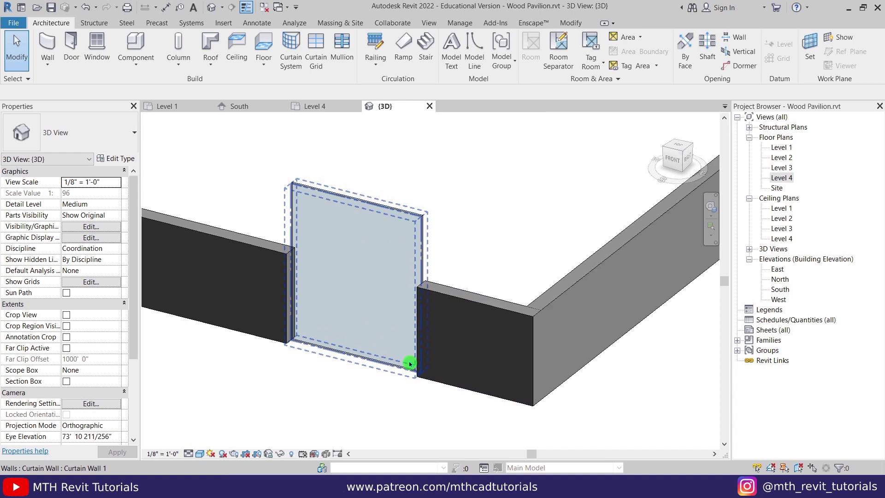
{"action": "scroll", "coordinate": [334, 306], "scroll_direction": "up", "scroll_amount": 4}
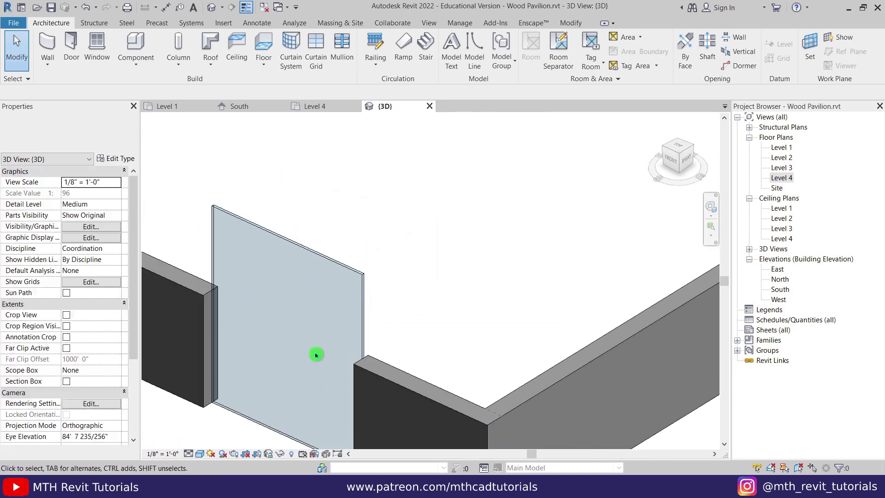
{"action": "scroll", "coordinate": [389, 332], "scroll_direction": "down", "scroll_amount": 4}
{"action": "scroll", "coordinate": [352, 278], "scroll_direction": "up", "scroll_amount": 2}
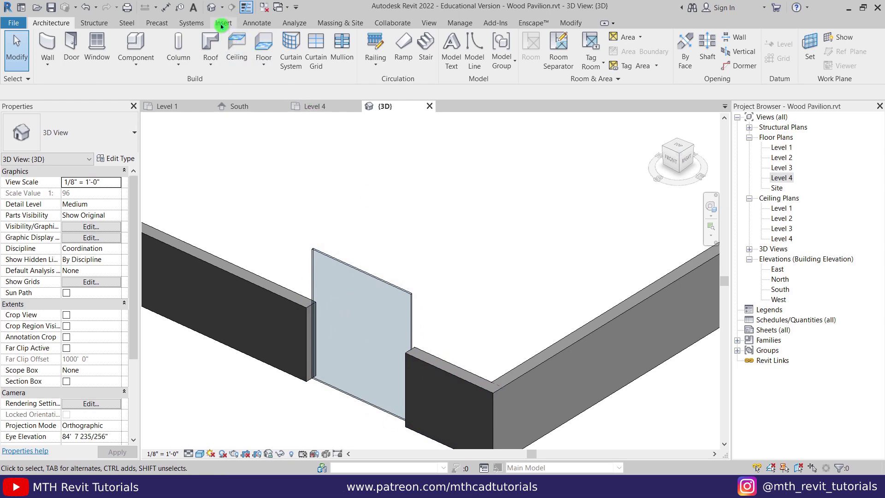
{"action": "left_click", "coordinate": [457, 57]}
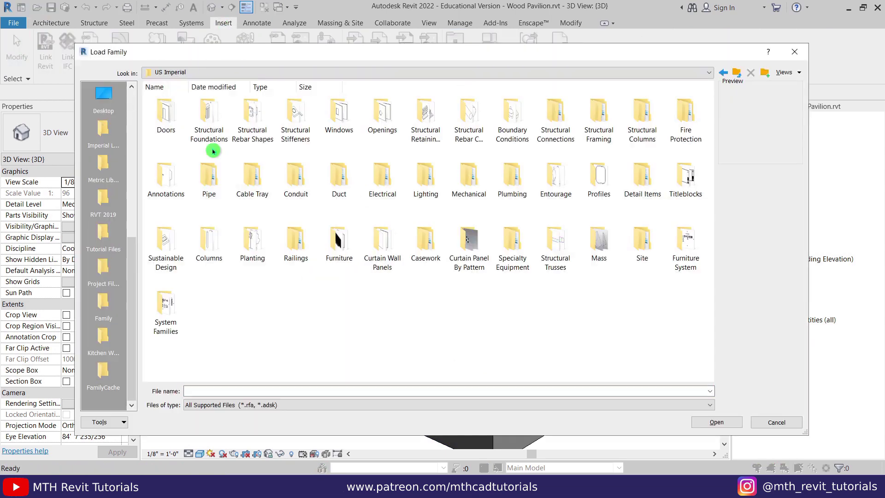
{"action": "double_click", "coordinate": [165, 121]}
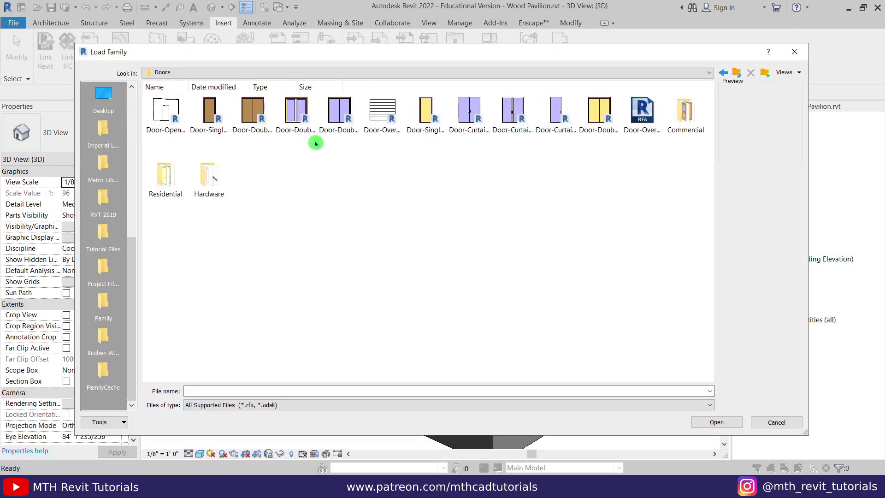
{"action": "left_click", "coordinate": [523, 119]}
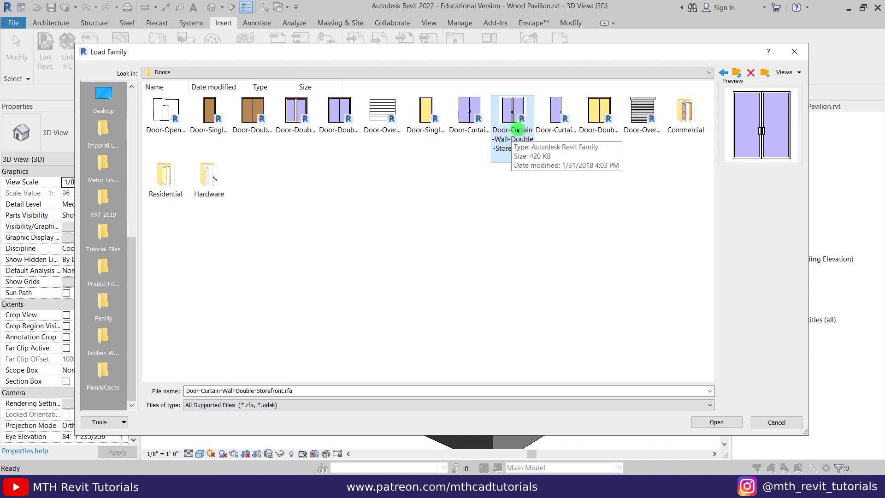
{"action": "left_click", "coordinate": [517, 132]}
{"action": "left_click", "coordinate": [740, 426]}
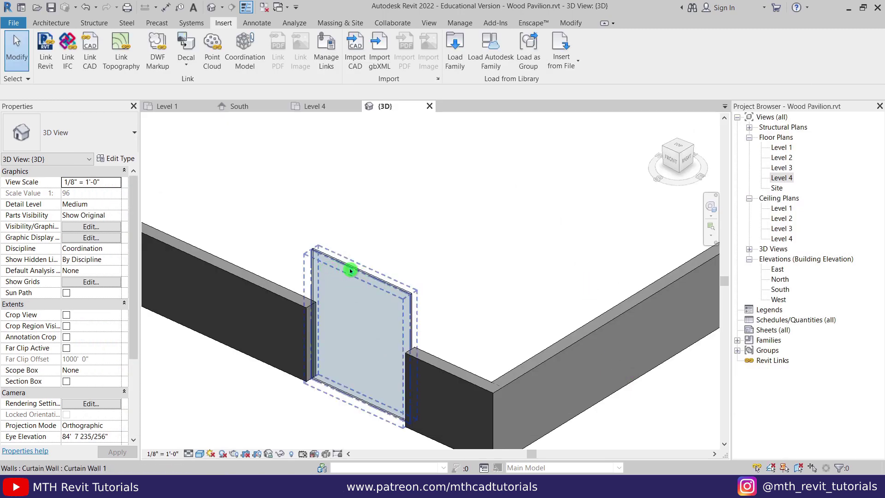
Step: Swap the curtain wall's glazed panel for the Door-Curtain-Wall-Double-Storefront door
{"action": "key", "text": "Tab"}
{"action": "key", "text": "Tab"}
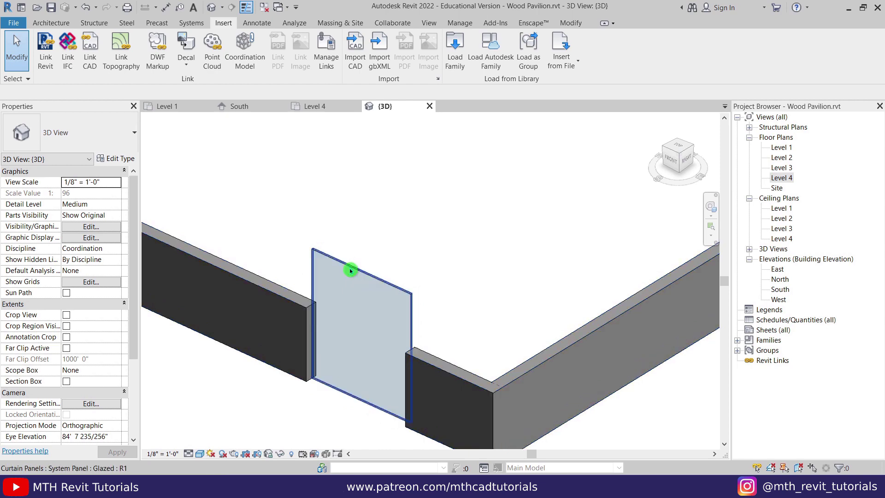
{"action": "left_click", "coordinate": [350, 270]}
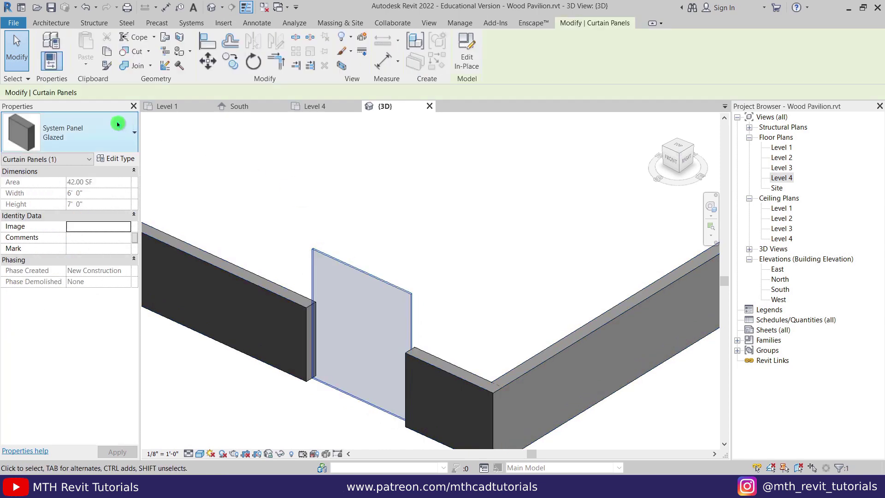
{"action": "left_click", "coordinate": [94, 143]}
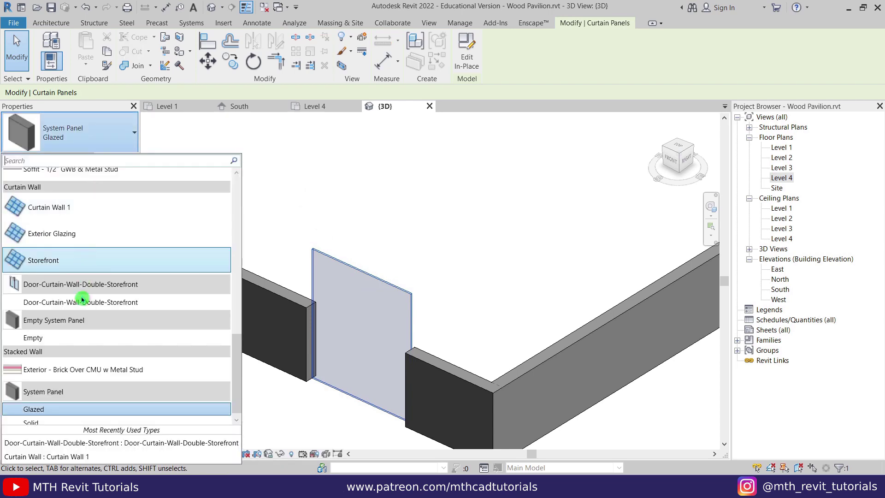
{"action": "left_click", "coordinate": [79, 306]}
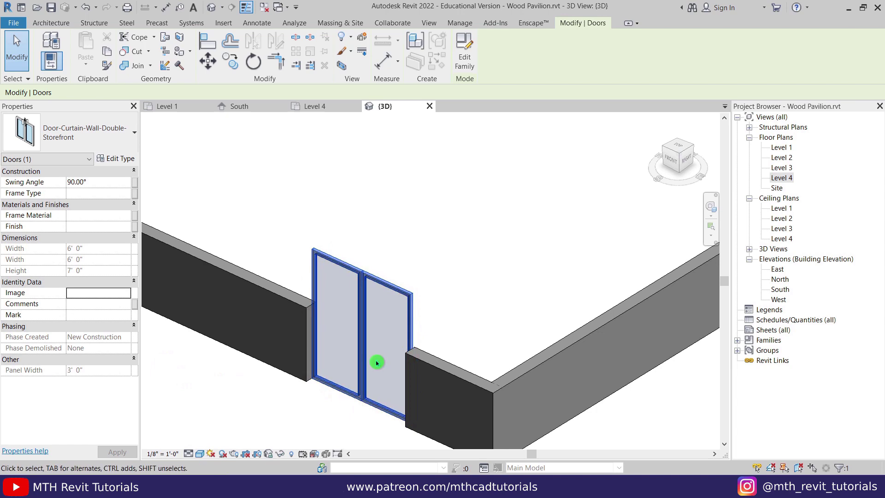
Step: Set the view's detail level to Fine to show the door handles
{"action": "scroll", "coordinate": [377, 363], "scroll_direction": "up", "scroll_amount": 4}
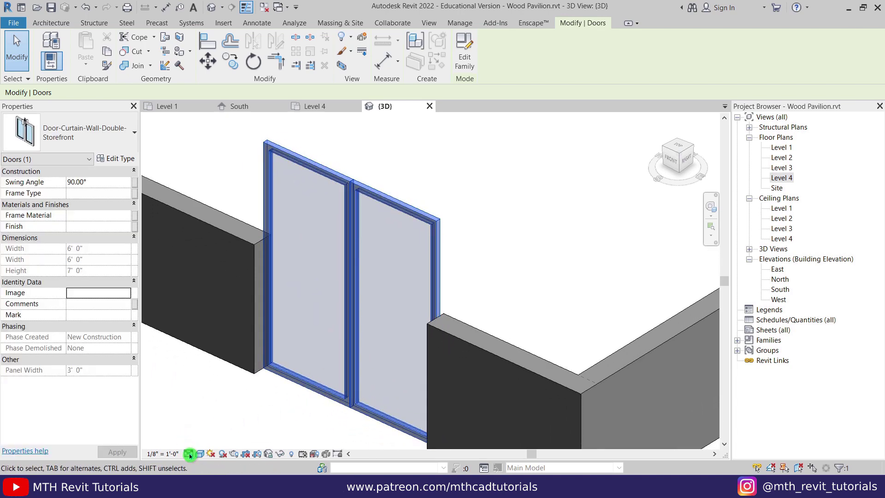
{"action": "left_click", "coordinate": [189, 454]}
{"action": "left_click", "coordinate": [203, 442]}
{"action": "key", "text": "Escape"}
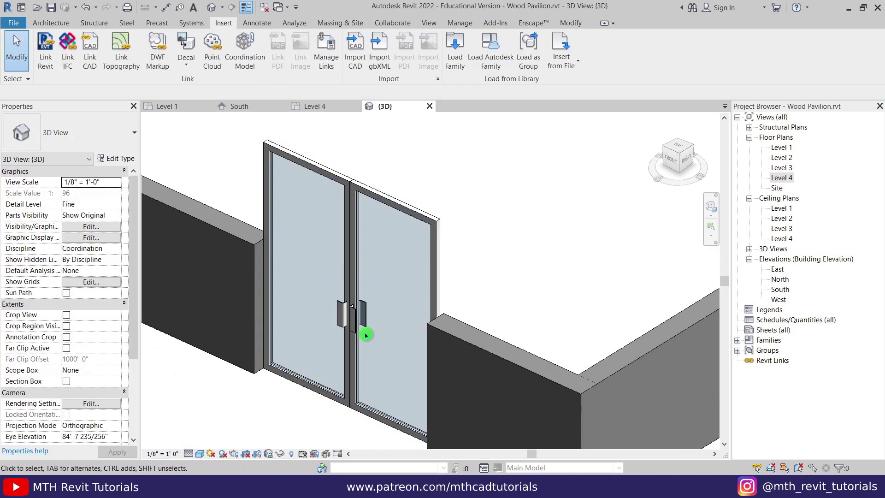
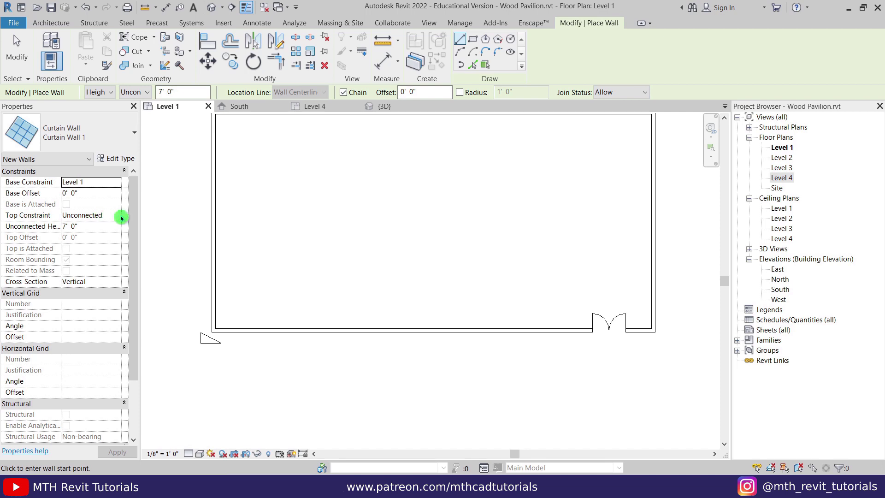
Step: Draw a Curtain Wall 1 corner to corner along the south side, rising up to Level 4
{"action": "left_click", "coordinate": [120, 218]}
{"action": "left_click", "coordinate": [106, 263]}
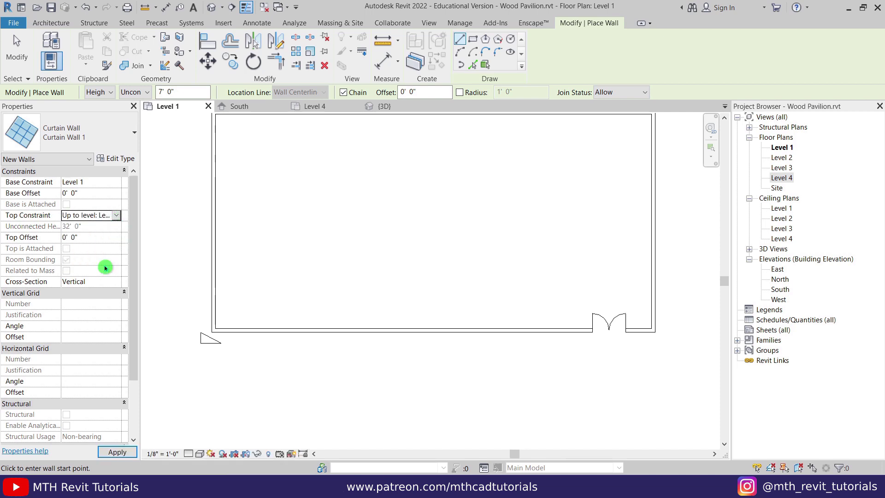
{"action": "scroll", "coordinate": [225, 327], "scroll_direction": "up", "scroll_amount": 3}
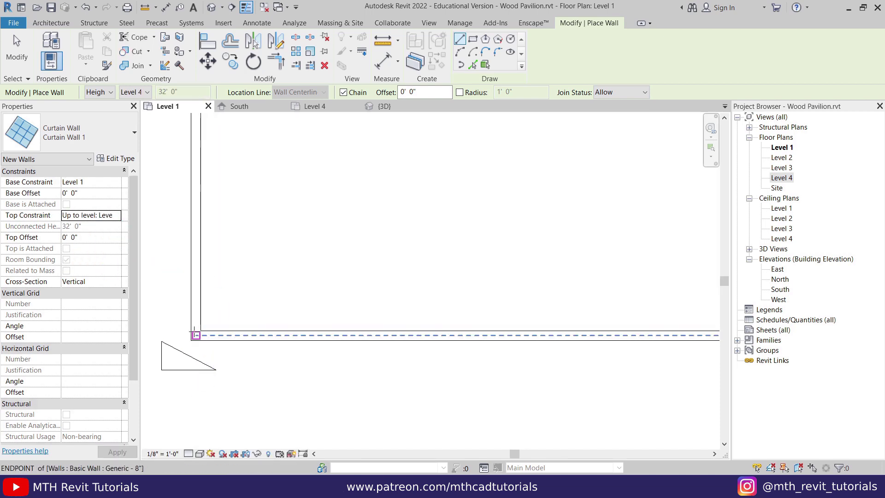
{"action": "left_click", "coordinate": [211, 329]}
{"action": "scroll", "coordinate": [231, 333], "scroll_direction": "down", "scroll_amount": 2}
{"action": "middle_click_drag", "start_coordinate": [481, 321], "coordinate": [281, 318]}
{"action": "scroll", "coordinate": [613, 318], "scroll_direction": "up", "scroll_amount": 3}
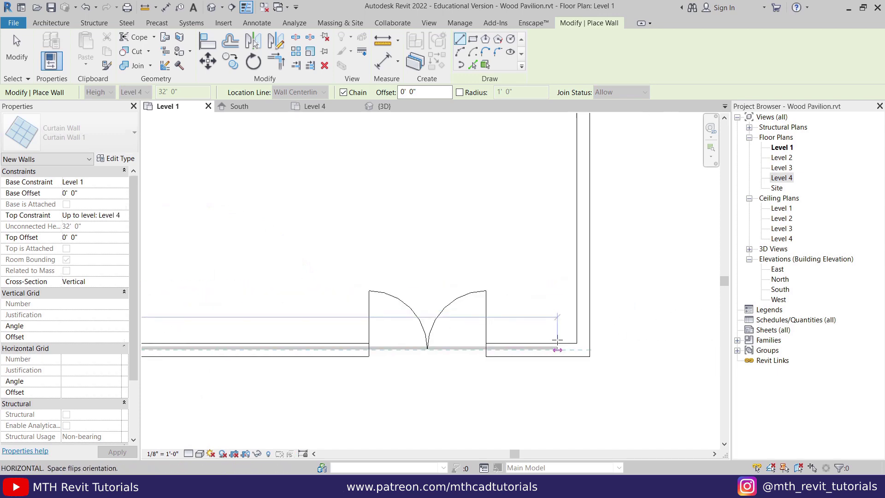
{"action": "left_click", "coordinate": [582, 350]}
{"action": "left_click", "coordinate": [583, 350]}
{"action": "key", "text": "Escape"}
{"action": "key", "text": "Escape"}
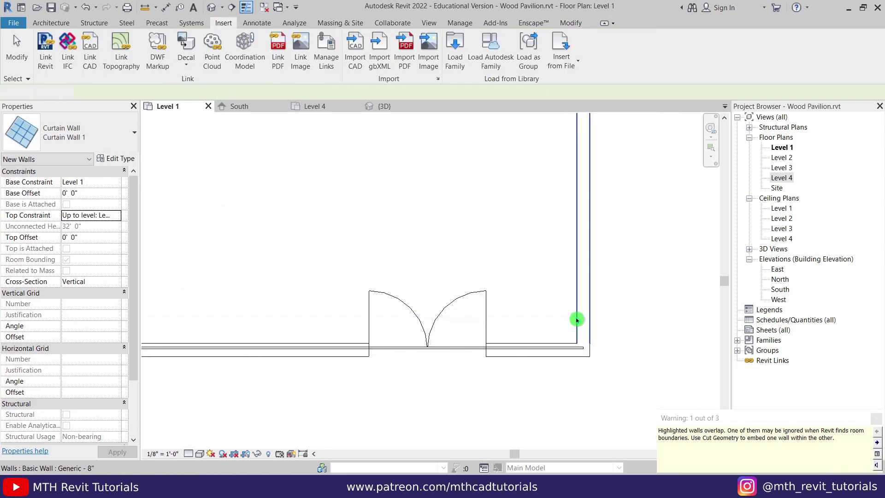
Step: Open the default 3D view and orbit to look at the new south wall
{"action": "left_click", "coordinate": [213, 8]}
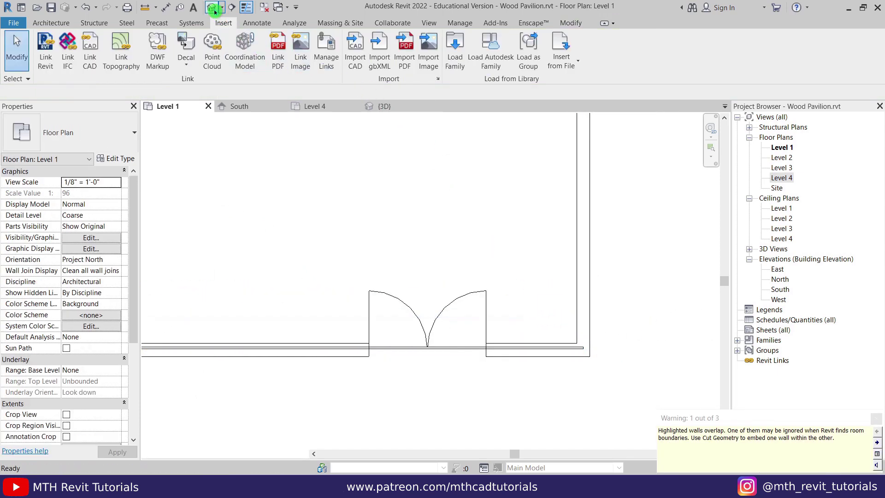
{"action": "middle_click_drag", "start_coordinate": [385, 267], "coordinate": [832, 405], "text": "shift"}
{"action": "scroll", "coordinate": [452, 308], "scroll_direction": "up", "scroll_amount": 2}
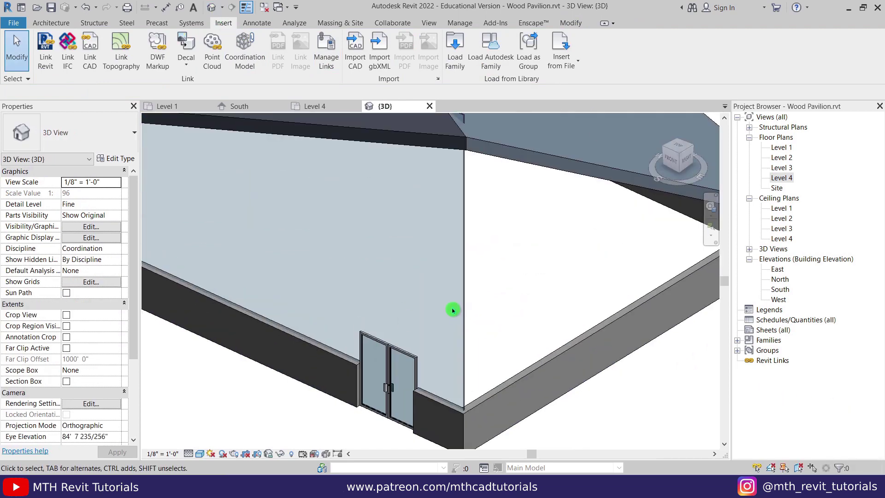
Step: Select the south curtain wall and edit its profile in the South elevation
{"action": "left_click", "coordinate": [462, 303]}
{"action": "left_click", "coordinate": [471, 67]}
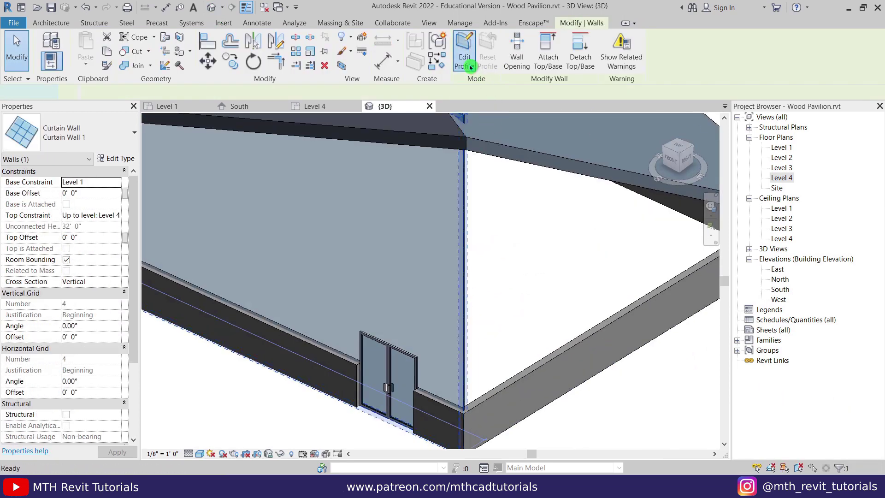
{"action": "left_click", "coordinate": [167, 107]}
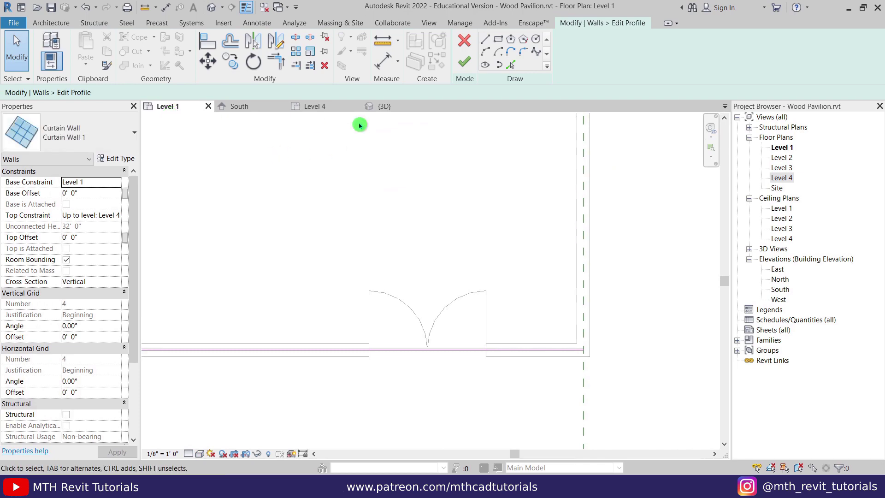
{"action": "left_click", "coordinate": [252, 107]}
{"action": "scroll", "coordinate": [548, 315], "scroll_direction": "up", "scroll_amount": 5}
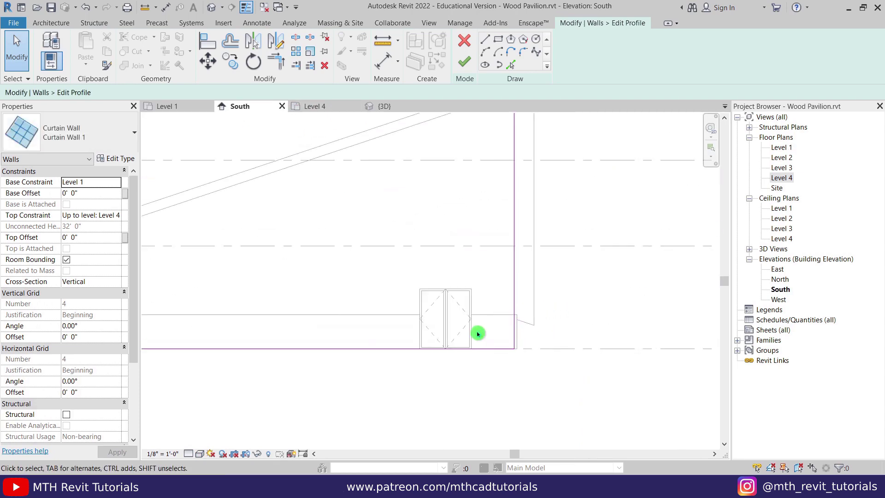
Step: Sketch profile lines up the door's right side, across its top and down its left side
{"action": "left_click", "coordinate": [484, 40]}
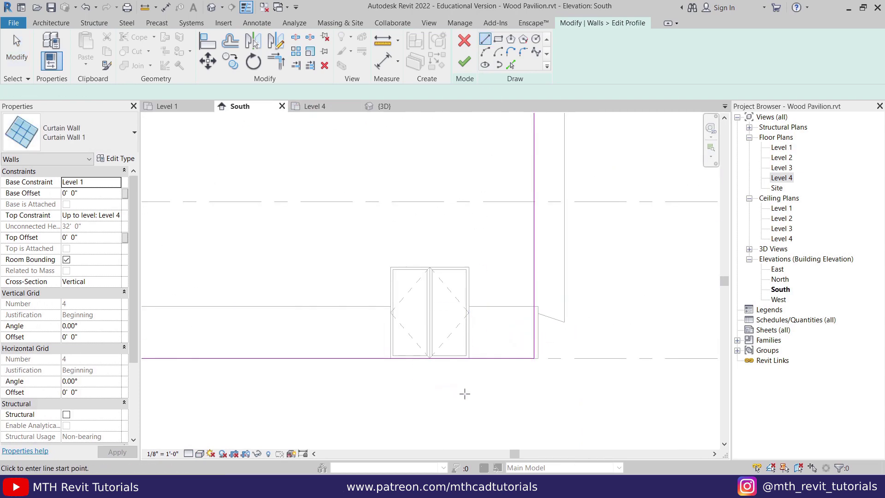
{"action": "left_click", "coordinate": [469, 357]}
{"action": "scroll", "coordinate": [475, 267], "scroll_direction": "up", "scroll_amount": 3}
{"action": "left_click", "coordinate": [475, 267]}
{"action": "left_click", "coordinate": [357, 268]}
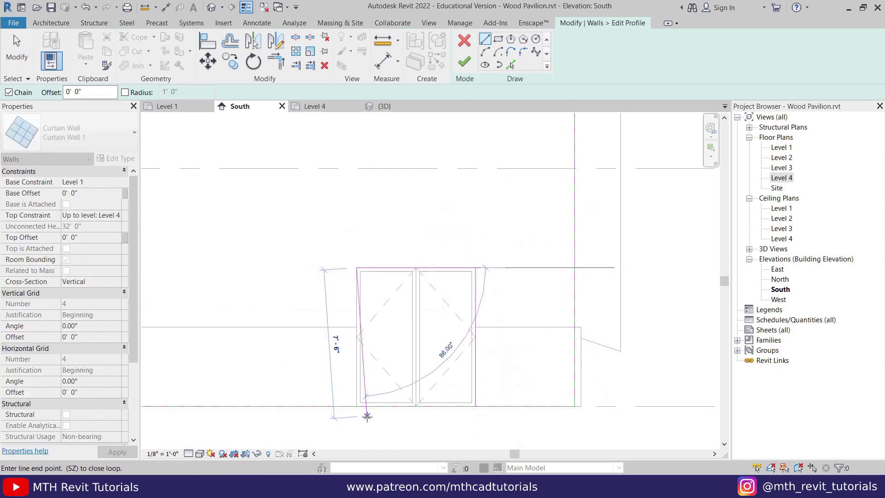
{"action": "left_click", "coordinate": [356, 405]}
{"action": "key", "text": "Escape"}
Step: Trim the bottom profile line at both door edges with TR, then finish the profile
{"action": "key", "text": "s"}
{"action": "key", "text": "l"}
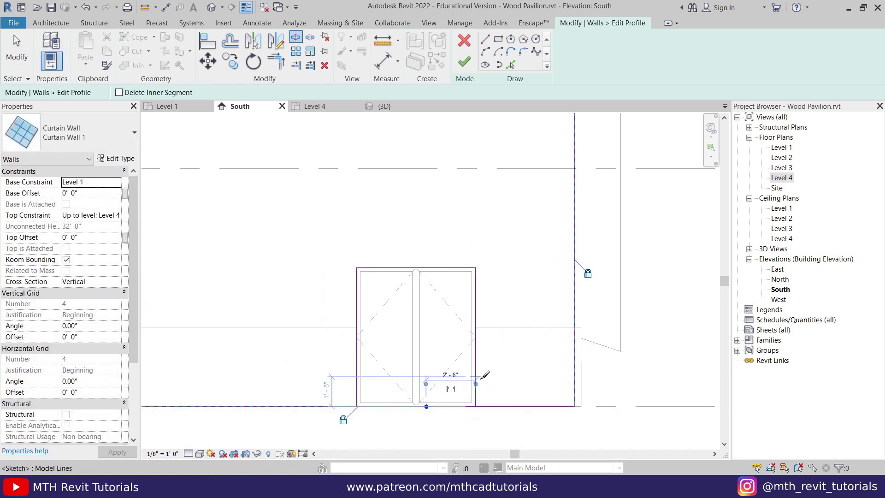
{"action": "key", "text": "Escape"}
{"action": "key", "text": "t"}
{"action": "key", "text": "r"}
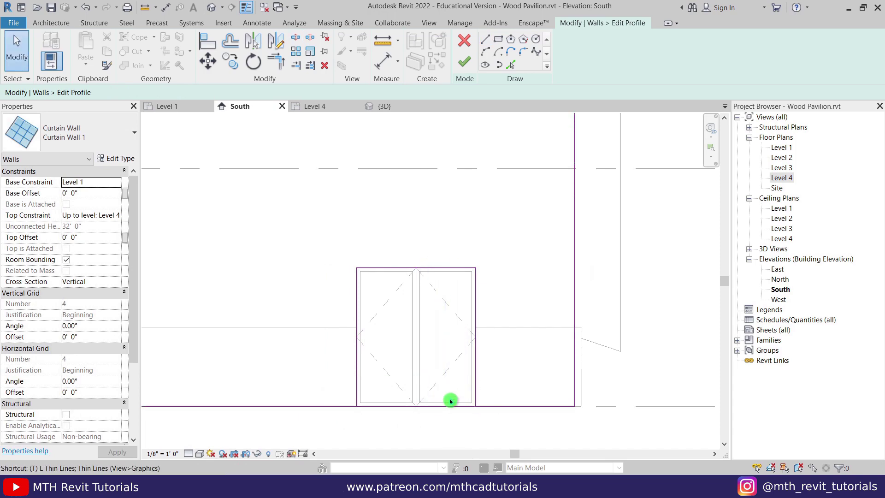
{"action": "left_click", "coordinate": [475, 386]}
{"action": "left_click", "coordinate": [493, 408]}
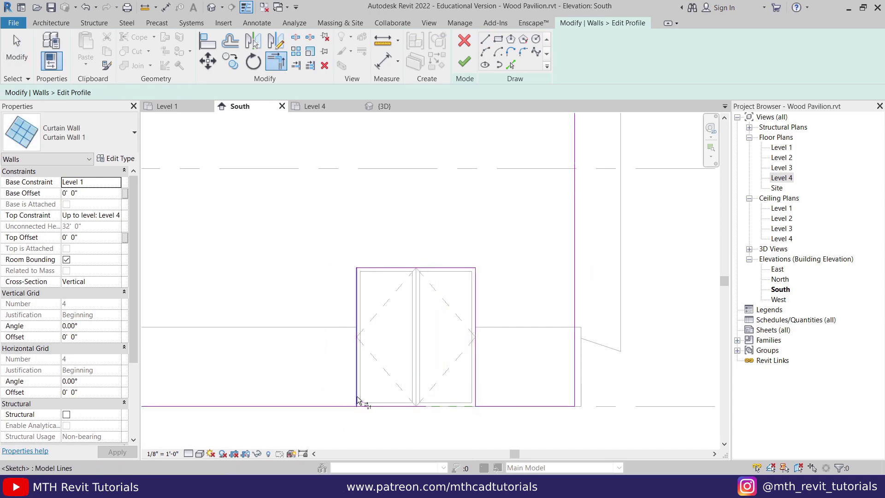
{"action": "left_click", "coordinate": [357, 398]}
{"action": "left_click", "coordinate": [338, 407]}
{"action": "key", "text": "Escape"}
{"action": "left_click_drag", "start_coordinate": [309, 221], "coordinate": [498, 436]}
{"action": "left_click", "coordinate": [455, 241]}
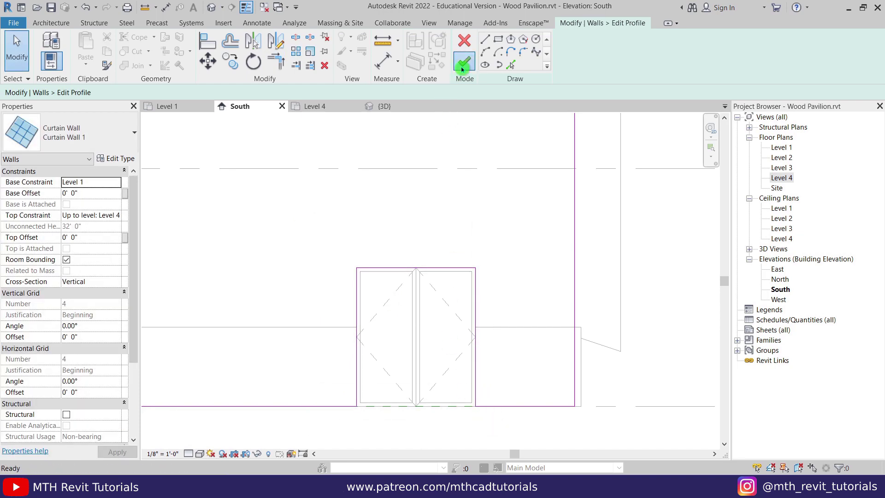
{"action": "left_click", "coordinate": [391, 109]}
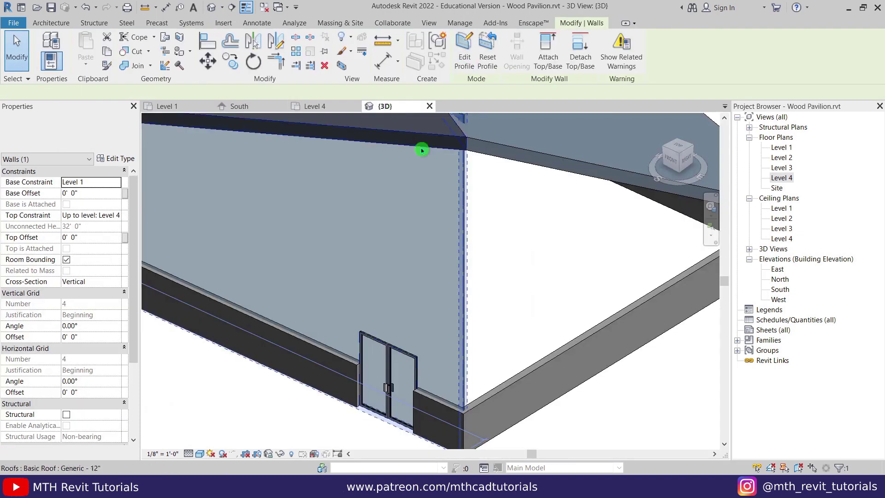
Step: Back in the 3D view, attach the south curtain wall's top to the roof
{"action": "left_click", "coordinate": [420, 347]}
{"action": "scroll", "coordinate": [438, 253], "scroll_direction": "down", "scroll_amount": 1}
{"action": "middle_click_drag", "start_coordinate": [438, 254], "coordinate": [509, 292]}
{"action": "middle_click_drag", "start_coordinate": [388, 266], "coordinate": [452, 306]}
{"action": "scroll", "coordinate": [399, 263], "scroll_direction": "down", "scroll_amount": 2}
{"action": "middle_click_drag", "start_coordinate": [399, 263], "coordinate": [414, 314]}
{"action": "left_click", "coordinate": [387, 217]}
{"action": "left_click", "coordinate": [405, 278]}
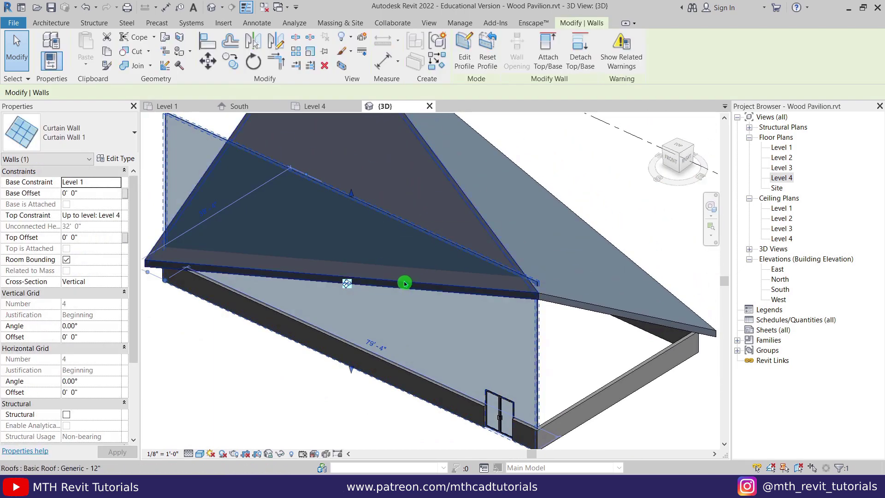
{"action": "left_click", "coordinate": [554, 60]}
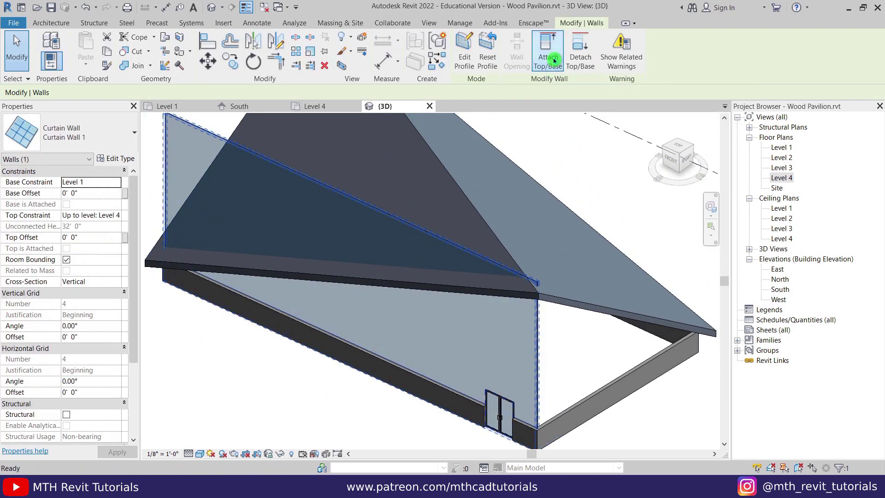
{"action": "left_click", "coordinate": [405, 283]}
{"action": "key", "text": "Escape"}
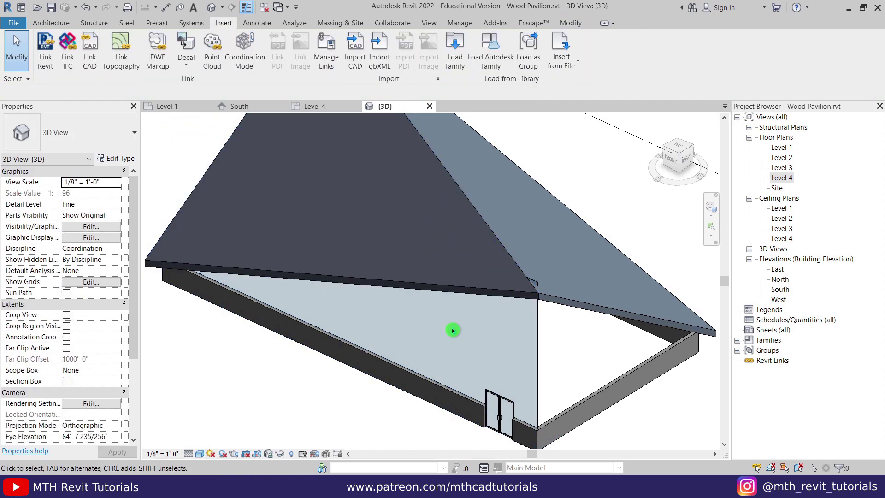
Step: Attach the top of the curtain wall at the roof corner to the roof as well
{"action": "scroll", "coordinate": [520, 337], "scroll_direction": "up", "scroll_amount": 3}
{"action": "scroll", "coordinate": [516, 334], "scroll_direction": "up", "scroll_amount": 3}
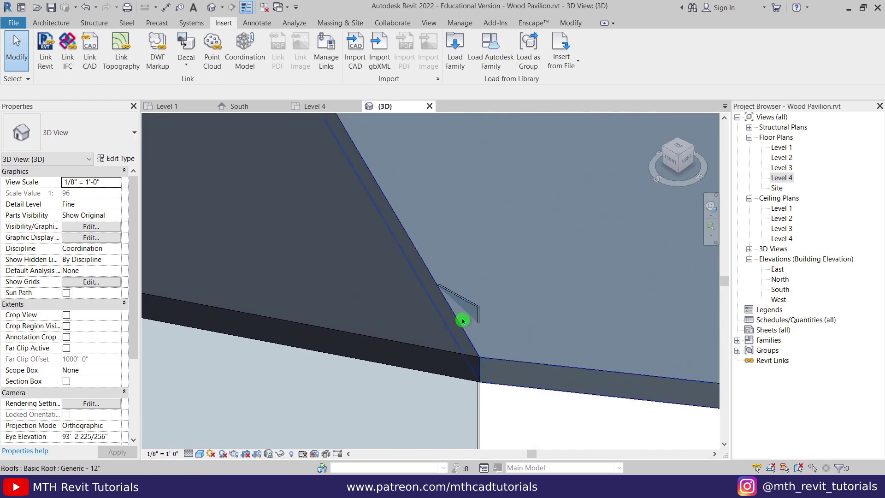
{"action": "scroll", "coordinate": [475, 311], "scroll_direction": "down", "scroll_amount": 2}
{"action": "middle_click_drag", "start_coordinate": [446, 306], "coordinate": [554, 237], "text": "shift"}
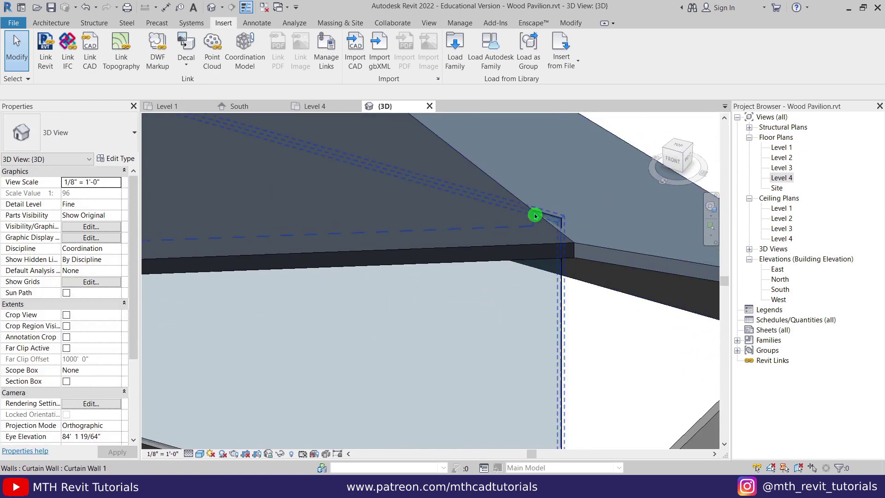
{"action": "left_click", "coordinate": [567, 306]}
{"action": "middle_click_drag", "start_coordinate": [567, 306], "coordinate": [578, 276], "text": "shift"}
{"action": "left_click", "coordinate": [548, 51]}
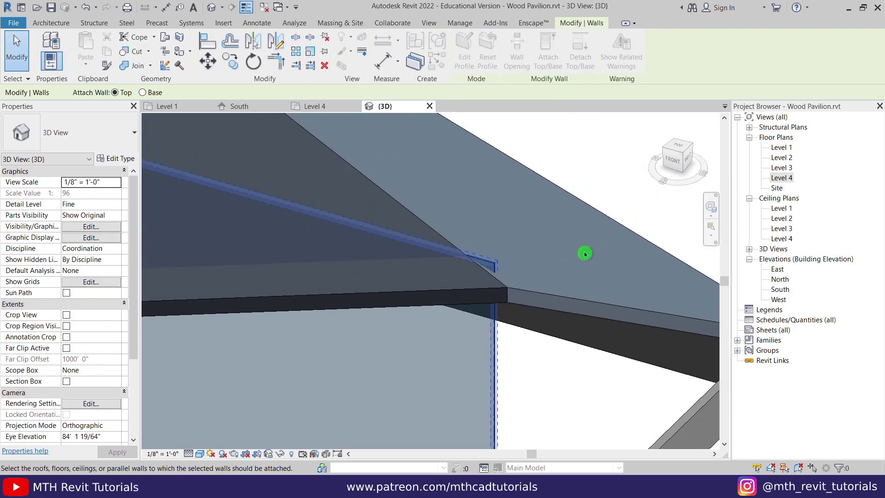
{"action": "left_click", "coordinate": [540, 297]}
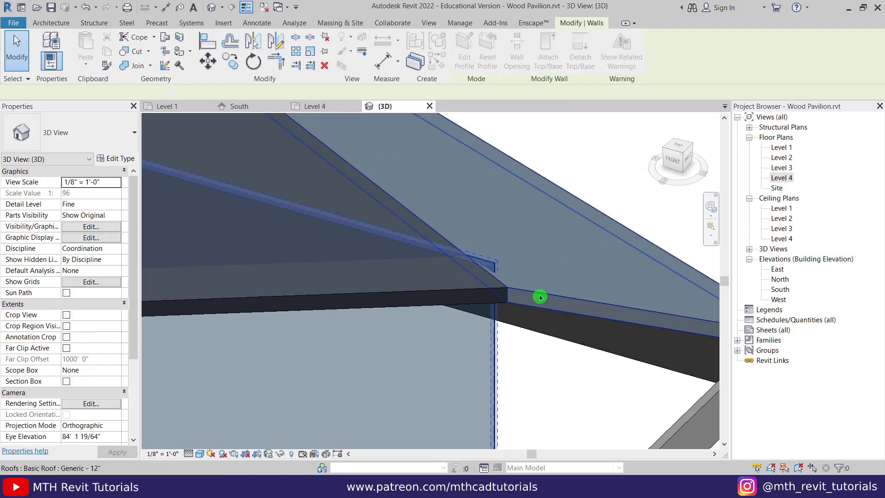
{"action": "key", "text": "Escape"}
Step: Orbit around to the curtain wall side and select the side curtain wall
{"action": "middle_click_drag", "start_coordinate": [485, 276], "coordinate": [364, 251], "text": "shift"}
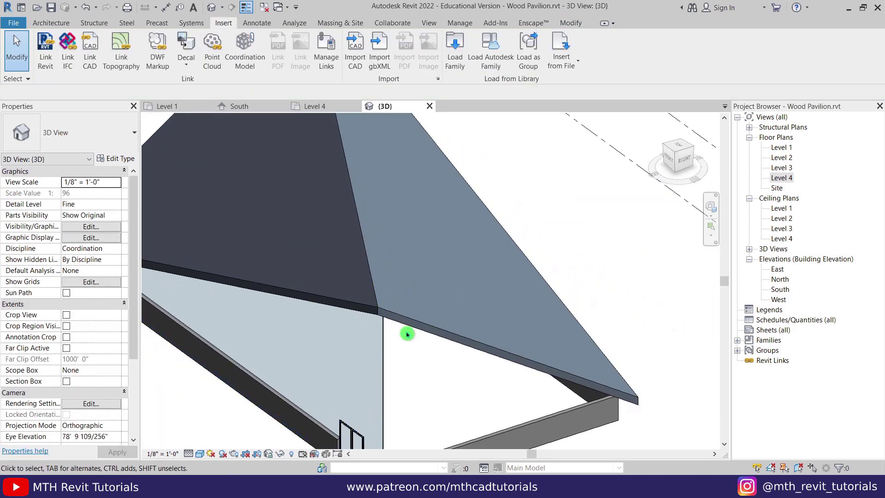
{"action": "middle_click_drag", "start_coordinate": [406, 334], "coordinate": [450, 369]}
{"action": "middle_click_drag", "start_coordinate": [386, 264], "coordinate": [465, 271], "text": "shift"}
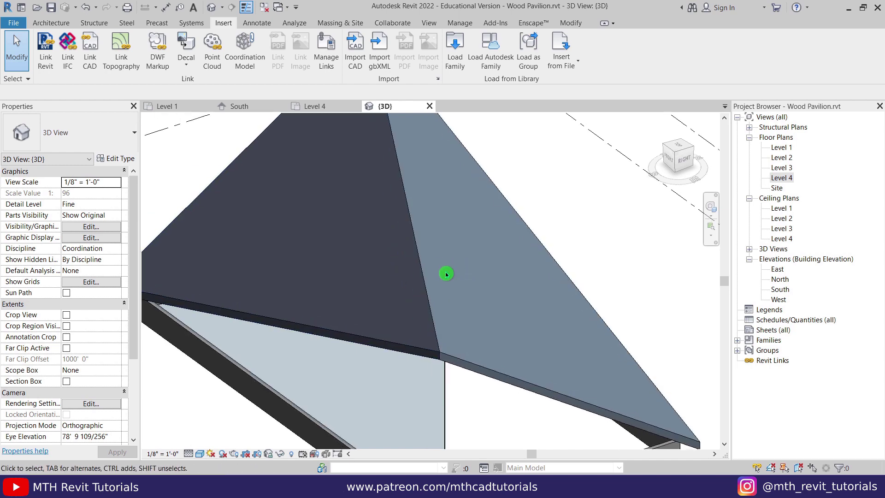
{"action": "scroll", "coordinate": [450, 379], "scroll_direction": "up", "scroll_amount": 2}
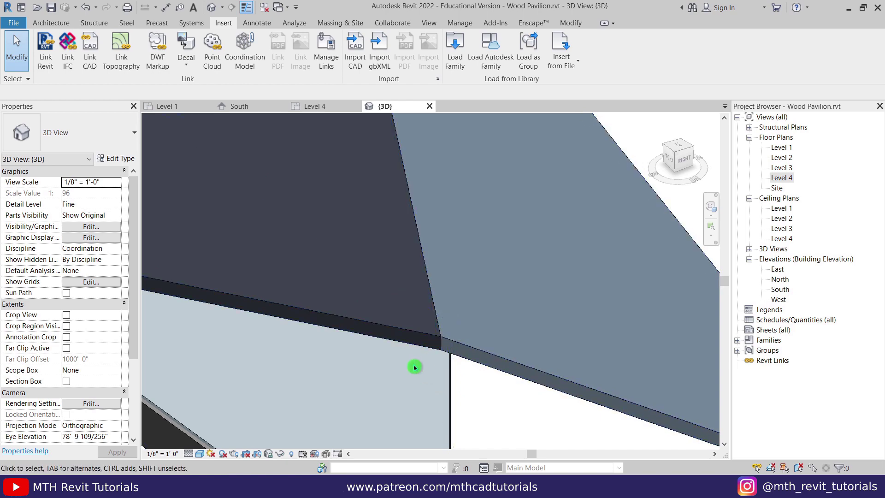
{"action": "scroll", "coordinate": [476, 318], "scroll_direction": "down", "scroll_amount": 6}
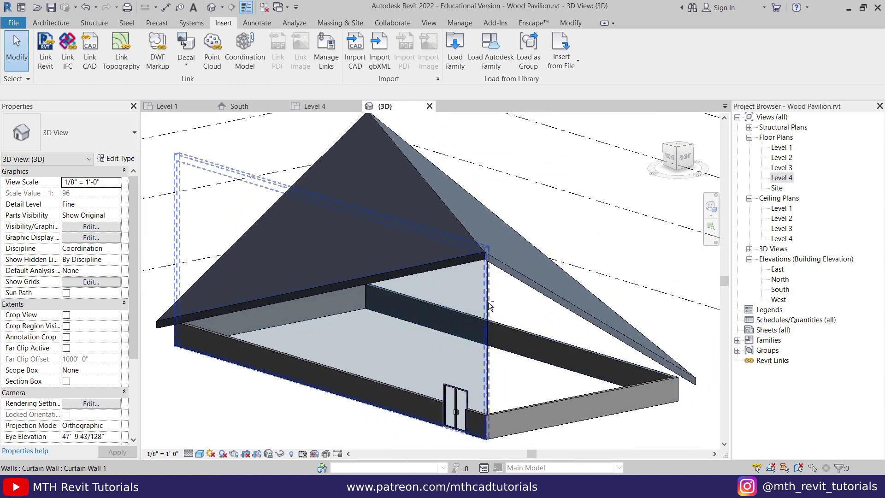
{"action": "scroll", "coordinate": [480, 280], "scroll_direction": "up", "scroll_amount": 2}
{"action": "middle_click_drag", "start_coordinate": [489, 305], "coordinate": [462, 290], "text": "shift"}
{"action": "scroll", "coordinate": [470, 276], "scroll_direction": "up", "scroll_amount": 1}
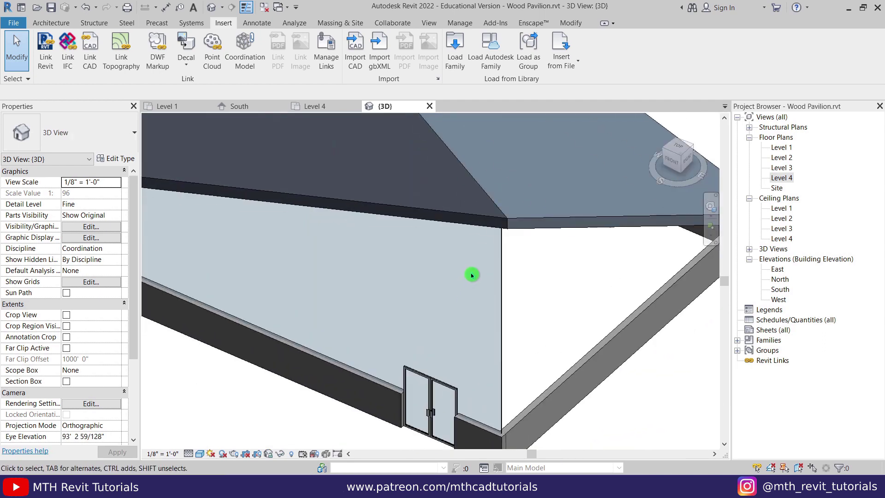
{"action": "left_click", "coordinate": [506, 266]}
Step: Duplicate the wall type as 4' Vertical G with a Fixed Distance vertical grid at 4' 0" spacing
{"action": "left_click", "coordinate": [121, 158]}
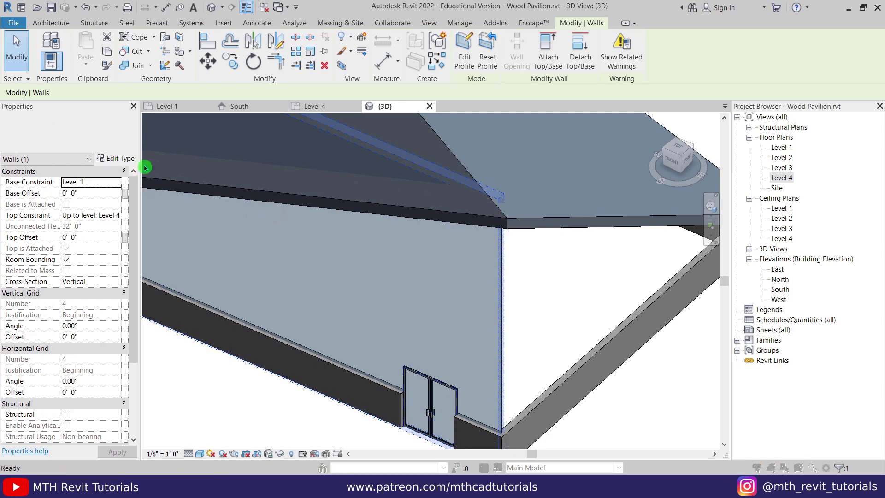
{"action": "left_click", "coordinate": [695, 144]}
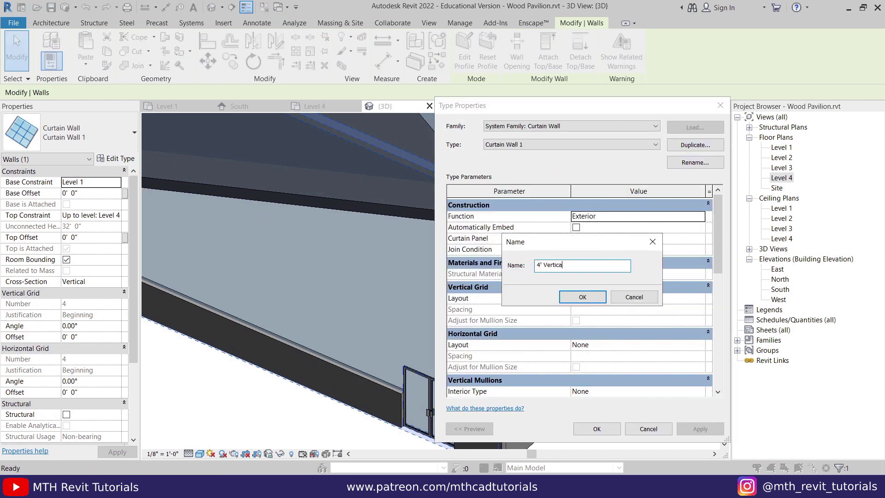
{"action": "left_click", "coordinate": [582, 297]}
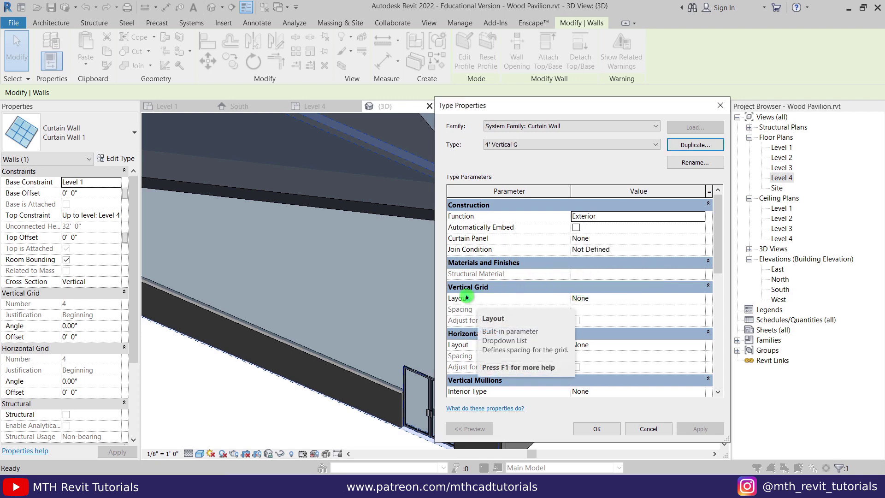
{"action": "left_click", "coordinate": [700, 300]}
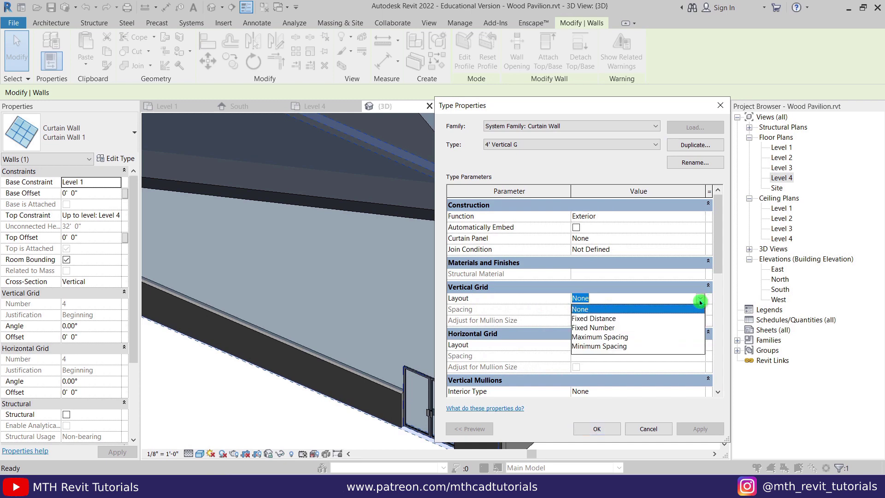
{"action": "left_click", "coordinate": [609, 320]}
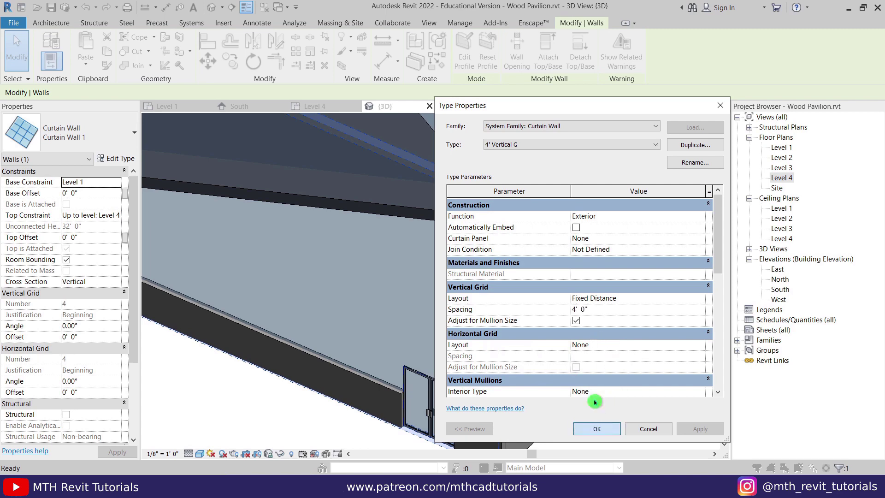
{"action": "left_click", "coordinate": [596, 429]}
{"action": "middle_click_drag", "start_coordinate": [421, 292], "coordinate": [497, 339]}
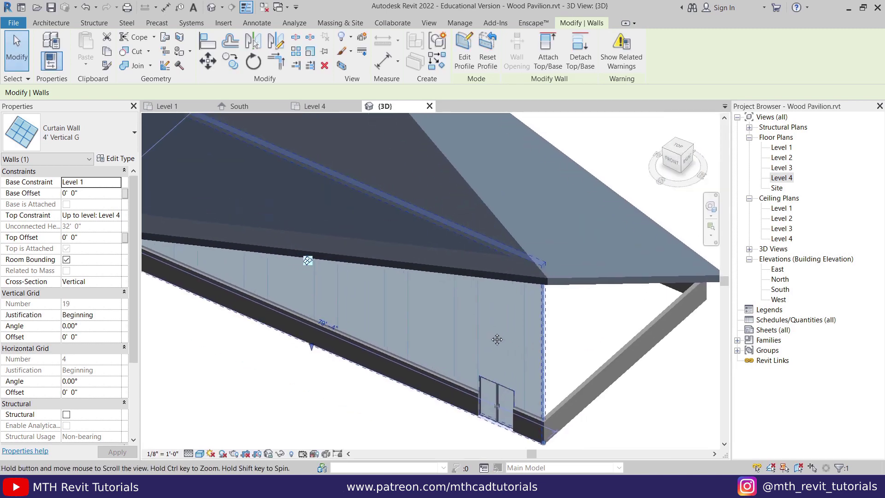
{"action": "key", "text": "Escape"}
Step: In the South elevation, add a one-panel horizontal curtain grid segment near the roof
{"action": "scroll", "coordinate": [489, 333], "scroll_direction": "up", "scroll_amount": 1}
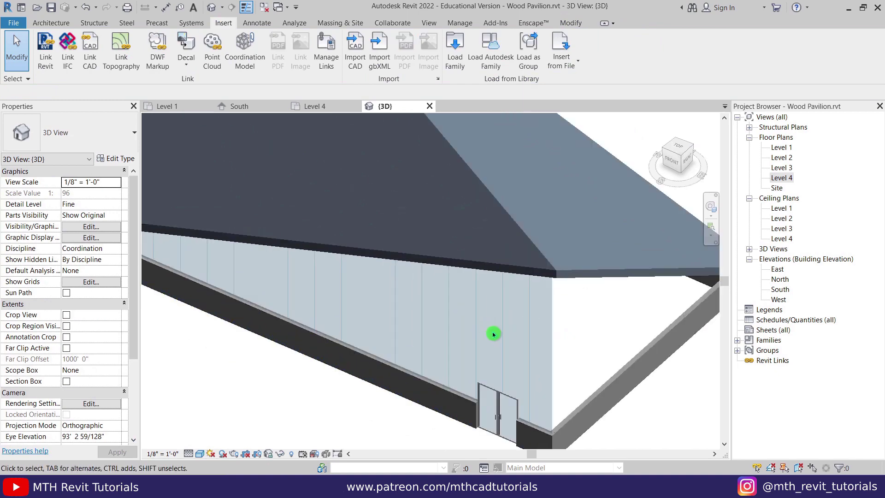
{"action": "scroll", "coordinate": [493, 333], "scroll_direction": "down", "scroll_amount": 1}
{"action": "left_click", "coordinate": [248, 106]}
{"action": "scroll", "coordinate": [527, 392], "scroll_direction": "up", "scroll_amount": 1}
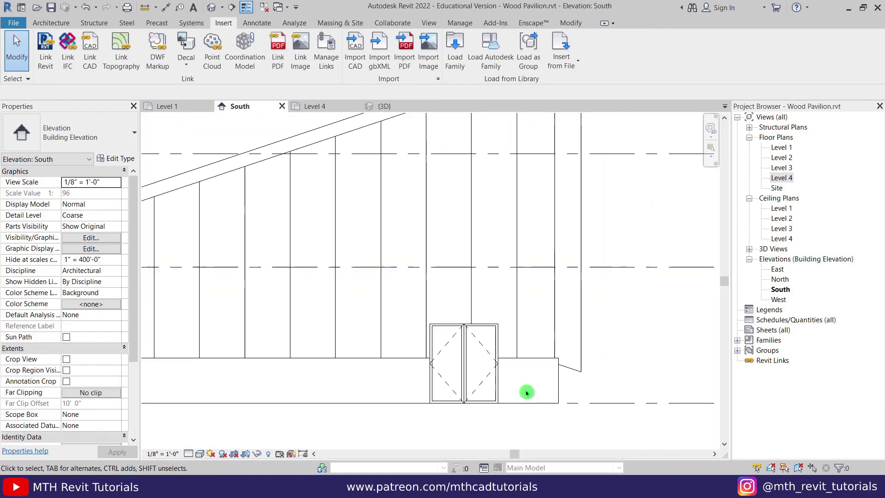
{"action": "middle_click_drag", "start_coordinate": [461, 243], "coordinate": [444, 322]}
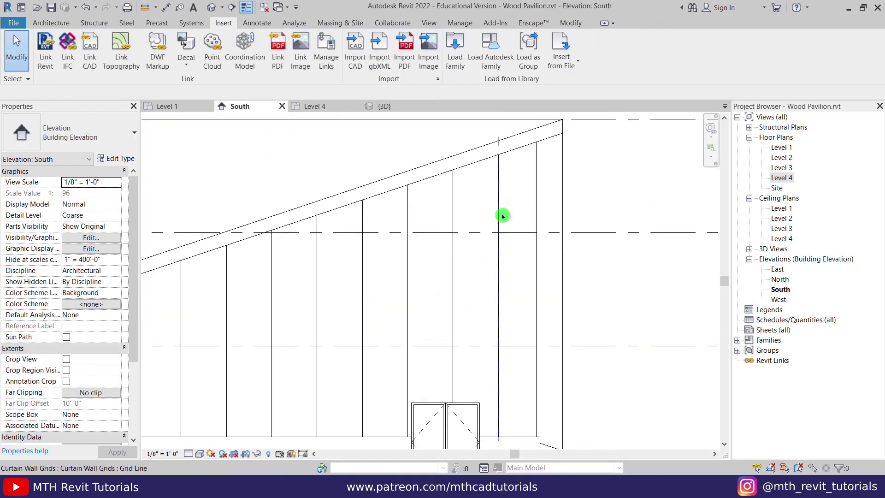
{"action": "left_click", "coordinate": [54, 23]}
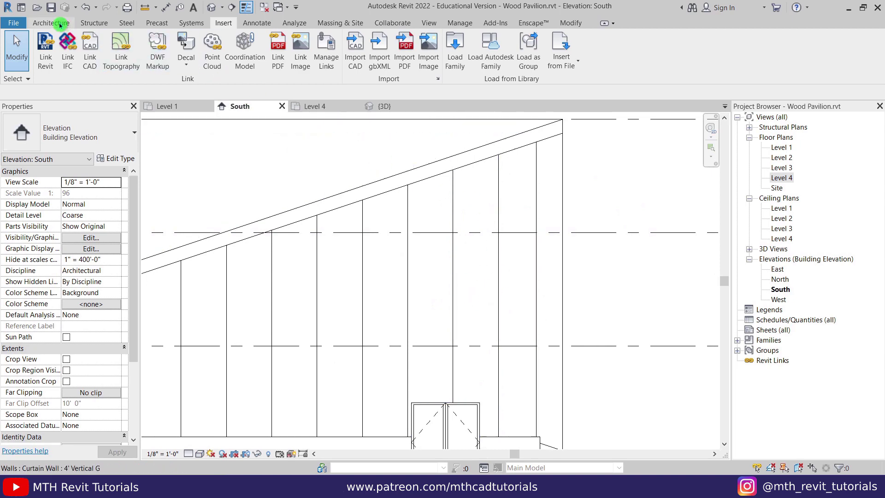
{"action": "left_click", "coordinate": [315, 68]}
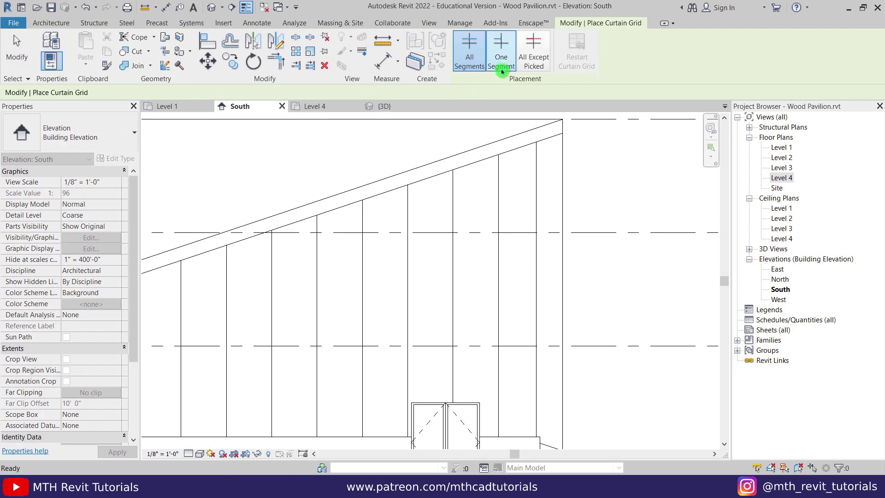
{"action": "left_click", "coordinate": [501, 53]}
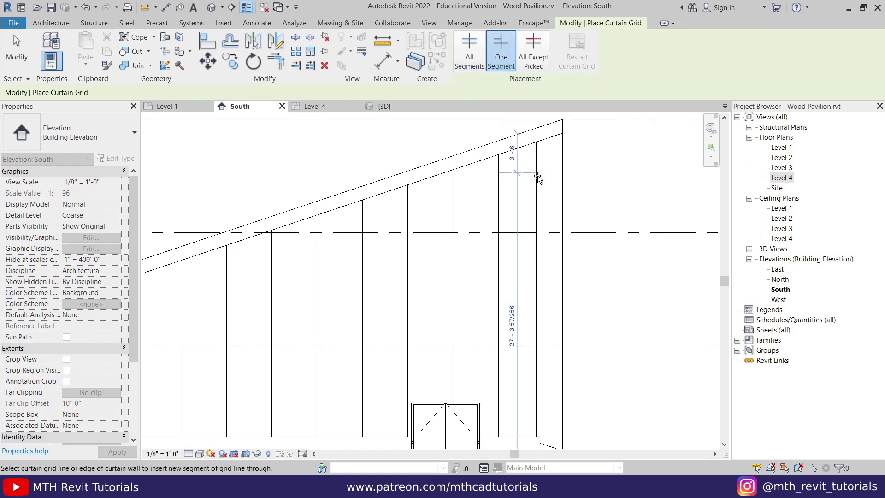
{"action": "left_click", "coordinate": [539, 192]}
{"action": "key", "text": "Escape"}
Step: Place the new grid segment 6' 0" below Level 4
{"action": "middle_click_drag", "start_coordinate": [501, 212], "coordinate": [467, 313]}
{"action": "scroll", "coordinate": [468, 313], "scroll_direction": "up", "scroll_amount": 2}
{"action": "left_click", "coordinate": [496, 287]}
{"action": "left_click", "coordinate": [496, 286]}
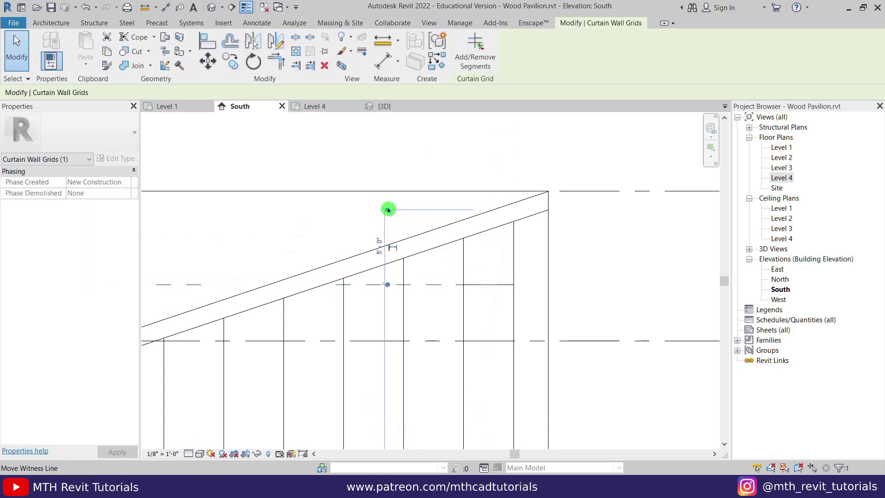
{"action": "left_click", "coordinate": [380, 233]}
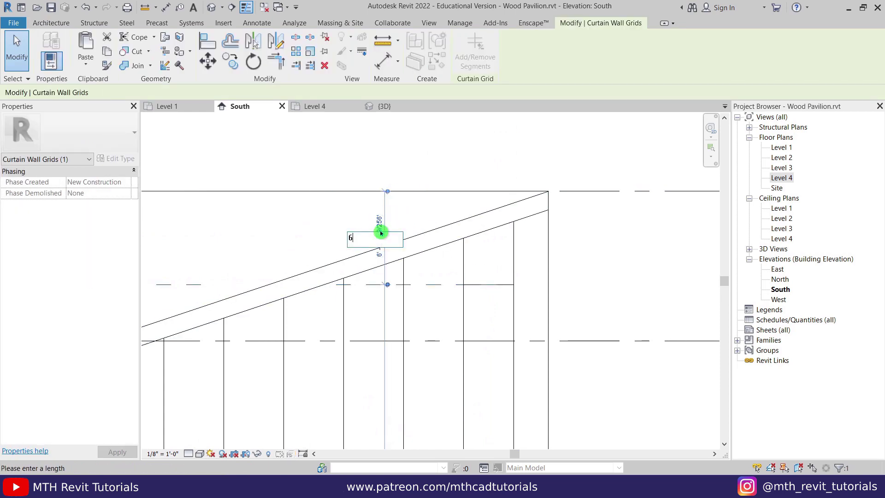
{"action": "type", "text": "6'"}
{"action": "key", "text": "Return"}
{"action": "key", "text": "Escape"}
Step: Copy the grid segment downward at 6' intervals to add three more grid lines
{"action": "scroll", "coordinate": [460, 226], "scroll_direction": "down", "scroll_amount": 2}
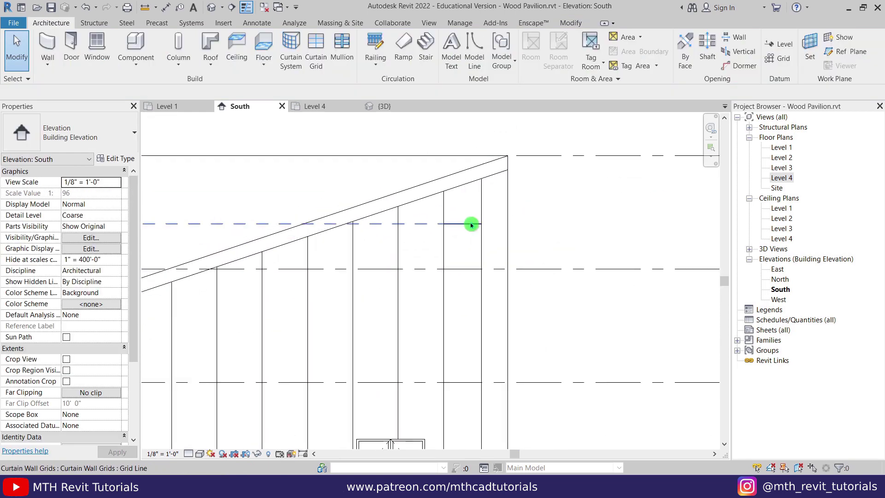
{"action": "left_click", "coordinate": [464, 227]}
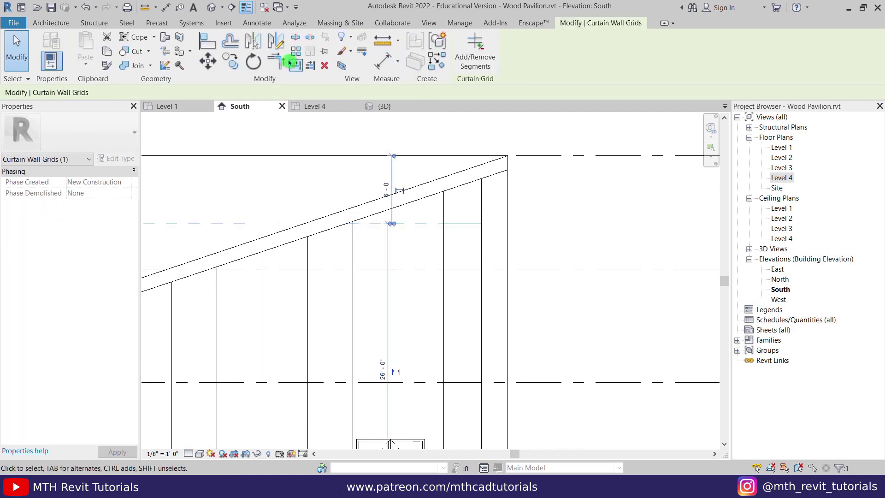
{"action": "left_click", "coordinate": [233, 62]}
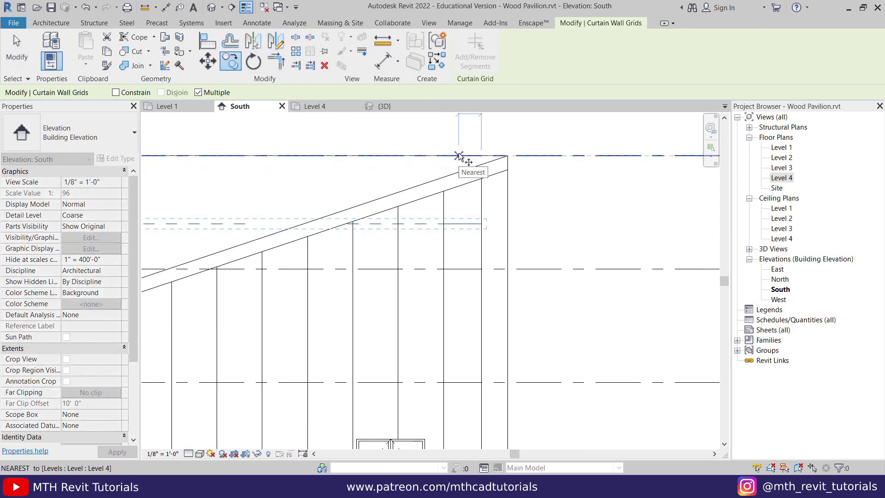
{"action": "left_click", "coordinate": [459, 155]}
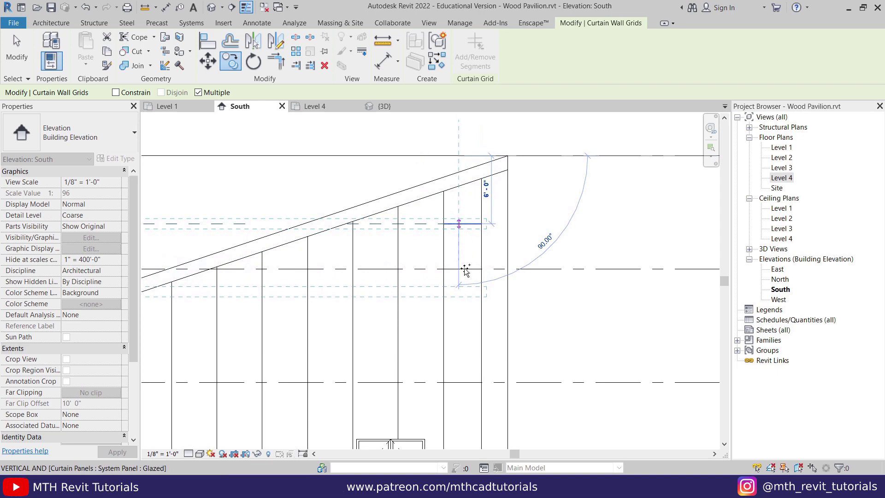
{"action": "left_click", "coordinate": [458, 223]}
{"action": "left_click", "coordinate": [461, 291]}
{"action": "scroll", "coordinate": [459, 258], "scroll_direction": "down", "scroll_amount": 1}
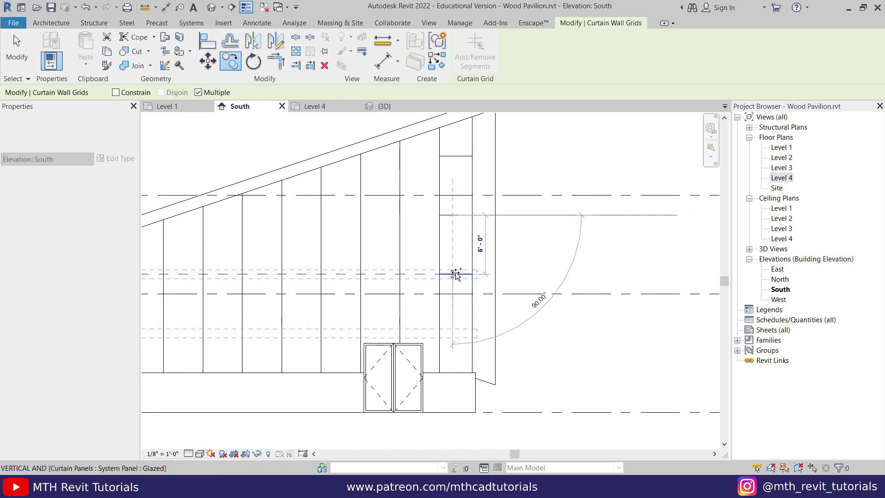
{"action": "left_click", "coordinate": [459, 335]}
{"action": "key", "text": "Escape"}
{"action": "key", "text": "Escape"}
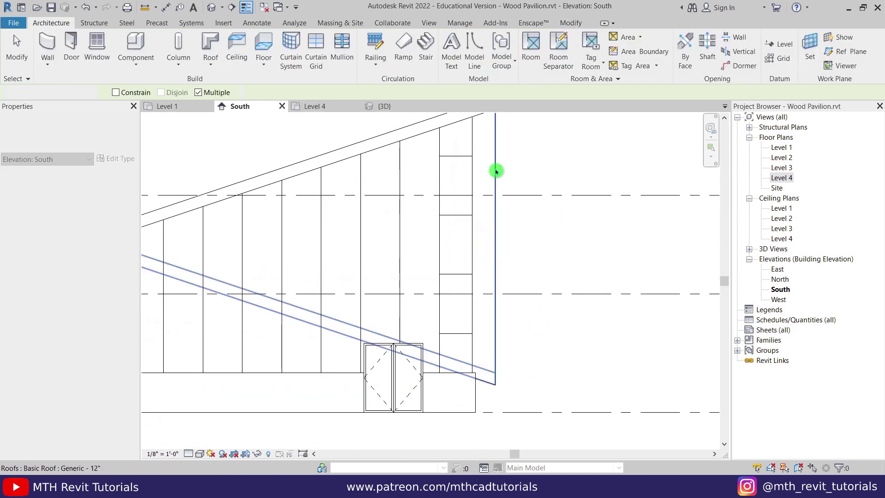
Step: Use Add/Remove Segments to toggle segments on the upper horizontal grid lines
{"action": "middle_click_drag", "start_coordinate": [493, 169], "coordinate": [527, 213]}
{"action": "left_click", "coordinate": [486, 202]}
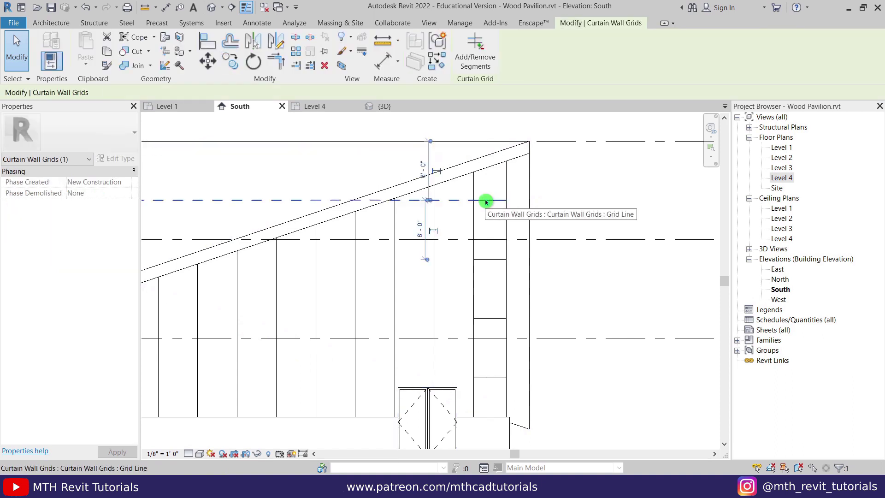
{"action": "left_click", "coordinate": [483, 67]}
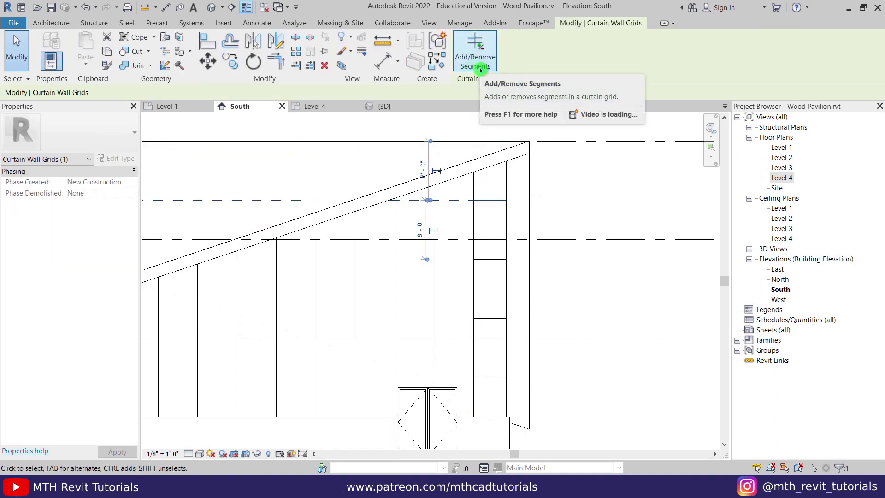
{"action": "scroll", "coordinate": [445, 185], "scroll_direction": "up", "scroll_amount": 1}
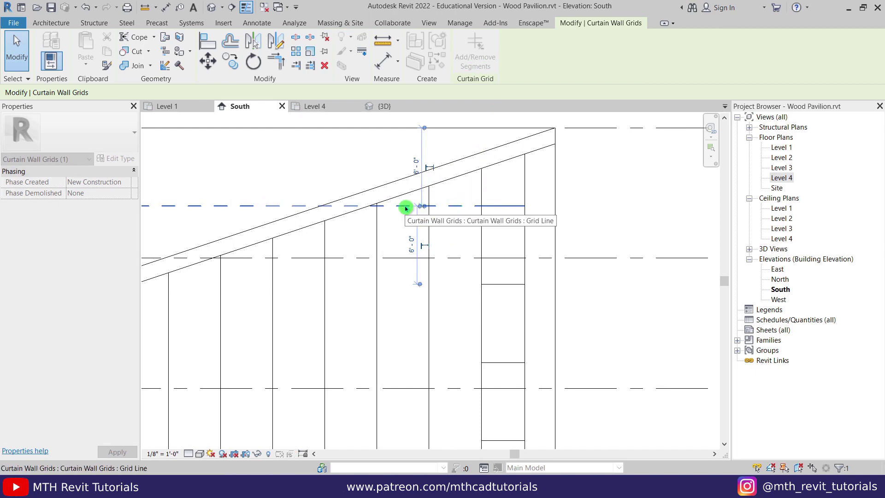
{"action": "key", "text": "Escape"}
{"action": "key", "text": "Escape"}
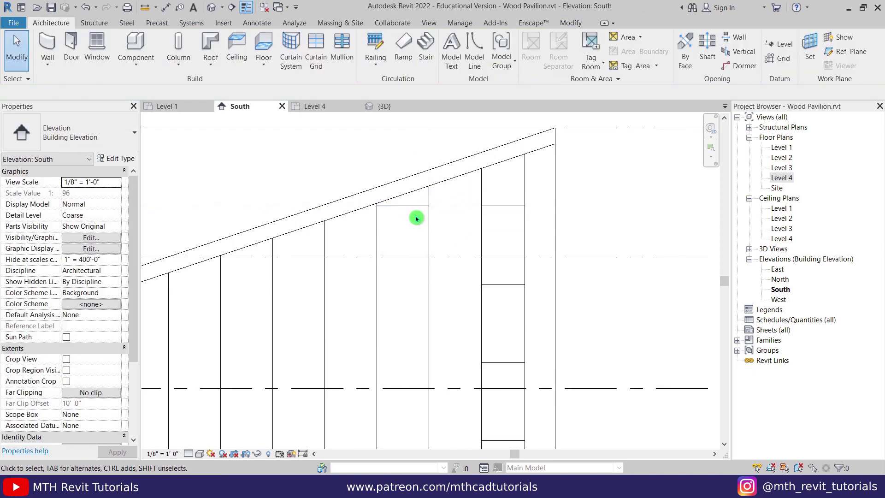
{"action": "scroll", "coordinate": [419, 214], "scroll_direction": "down", "scroll_amount": 2}
{"action": "left_click", "coordinate": [491, 263]}
{"action": "left_click", "coordinate": [418, 260]}
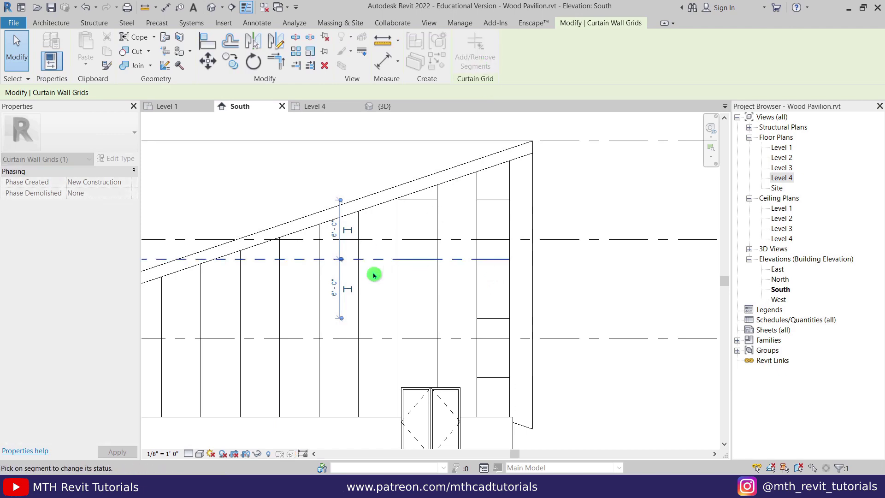
{"action": "left_click", "coordinate": [260, 261]}
{"action": "key", "text": "Escape"}
{"action": "key", "text": "Escape"}
{"action": "scroll", "coordinate": [490, 308], "scroll_direction": "down", "scroll_amount": 1}
Step: Remove alternating segments of the lower grid line to stagger the panels, then review the wall
{"action": "left_click", "coordinate": [507, 293]}
{"action": "left_click", "coordinate": [476, 52]}
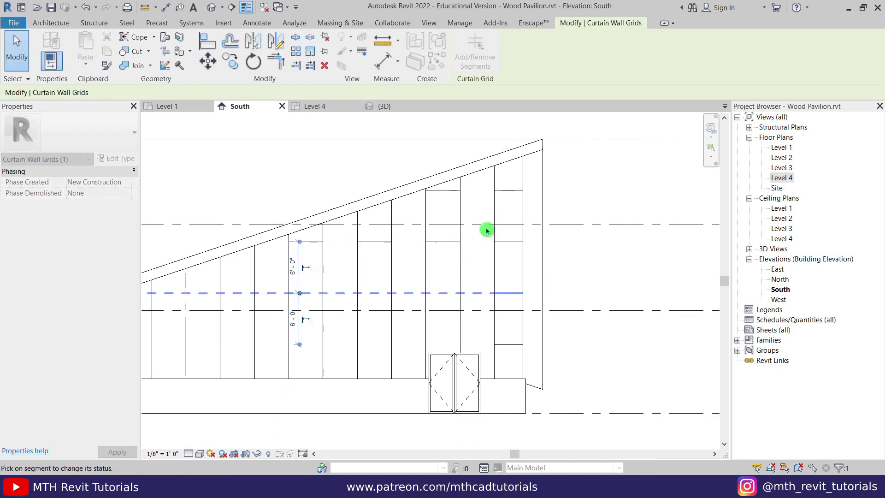
{"action": "left_click", "coordinate": [443, 293]}
{"action": "left_click", "coordinate": [374, 293]}
{"action": "key", "text": "Escape"}
{"action": "key", "text": "Escape"}
{"action": "left_click", "coordinate": [448, 349]}
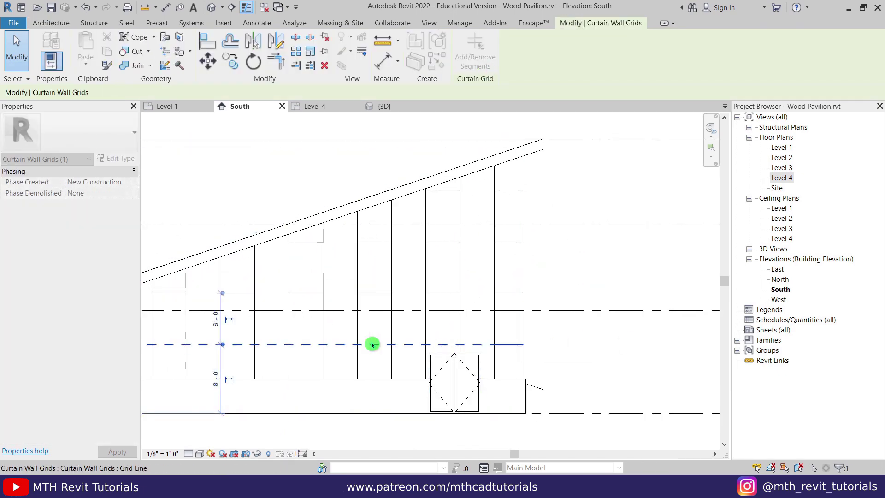
{"action": "middle_click_drag", "start_coordinate": [175, 344], "coordinate": [335, 335]}
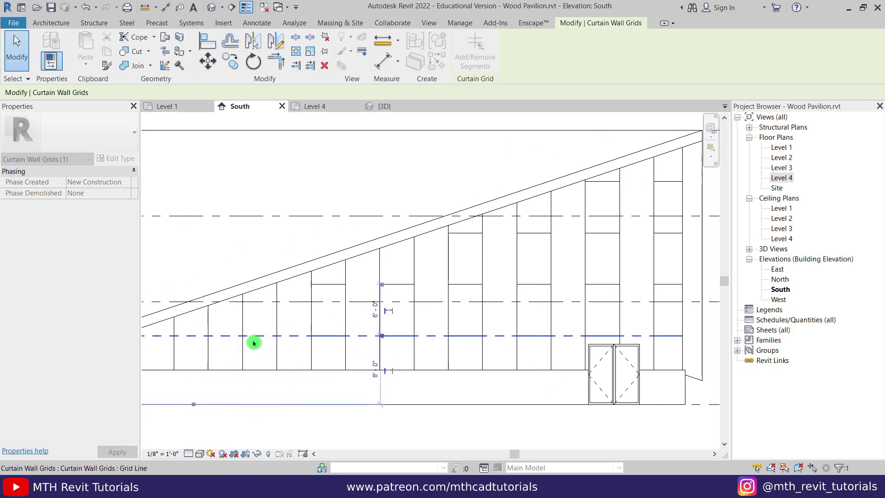
{"action": "scroll", "coordinate": [230, 342], "scroll_direction": "down", "scroll_amount": 1}
{"action": "middle_click_drag", "start_coordinate": [232, 341], "coordinate": [310, 350]}
{"action": "left_click", "coordinate": [240, 382]}
{"action": "scroll", "coordinate": [675, 236], "scroll_direction": "up", "scroll_amount": 2}
{"action": "middle_click_drag", "start_coordinate": [675, 237], "coordinate": [495, 268]}
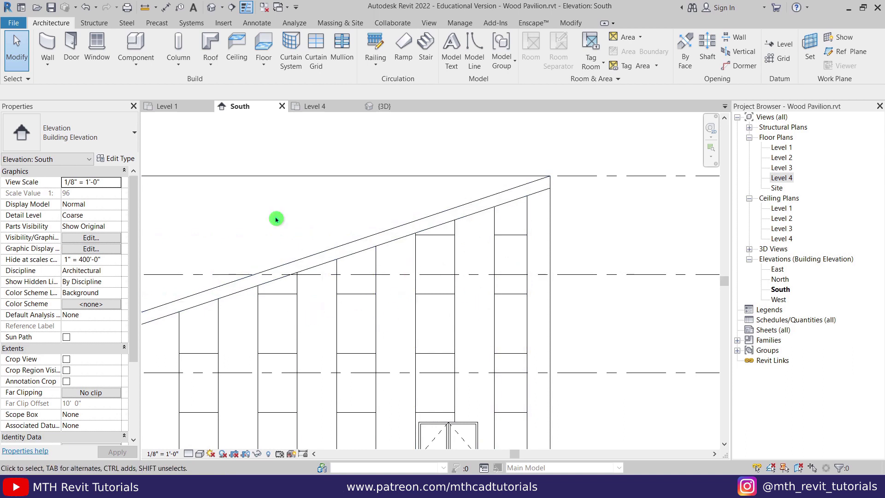
Step: Add a one-segment curtain grid line across a middle panel of the south wall
{"action": "left_click", "coordinate": [316, 53]}
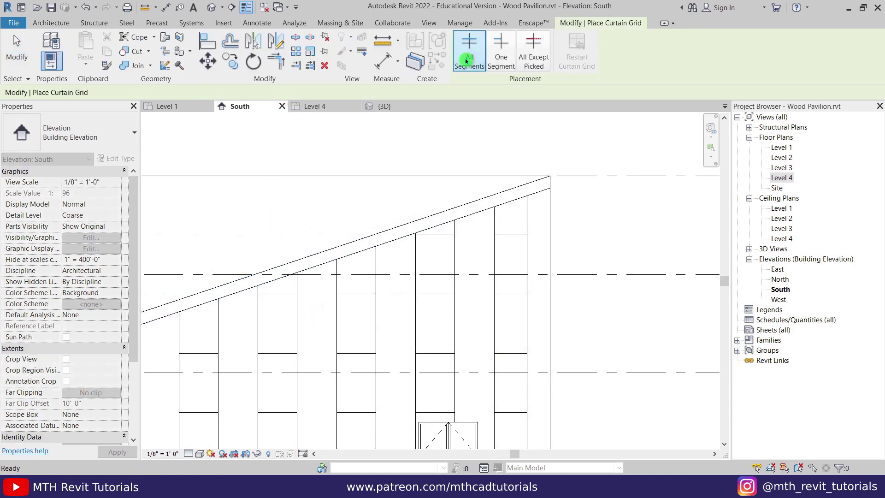
{"action": "left_click", "coordinate": [502, 61]}
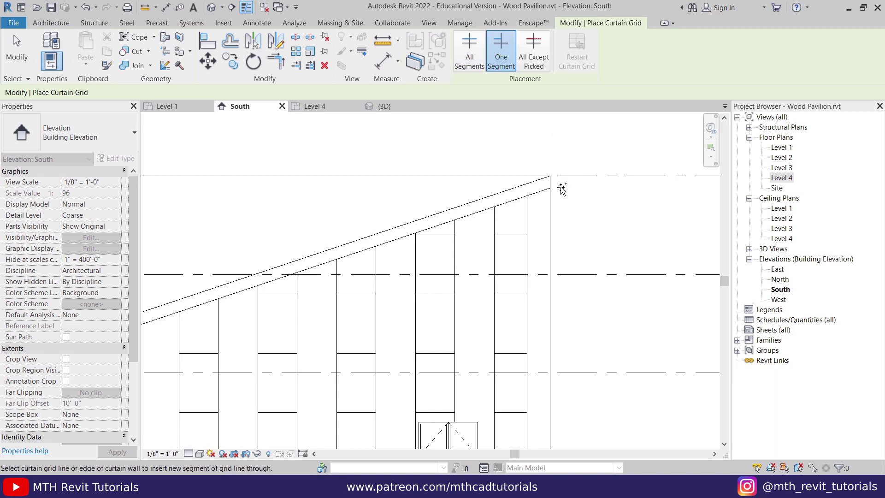
{"action": "scroll", "coordinate": [494, 261], "scroll_direction": "up", "scroll_amount": 2}
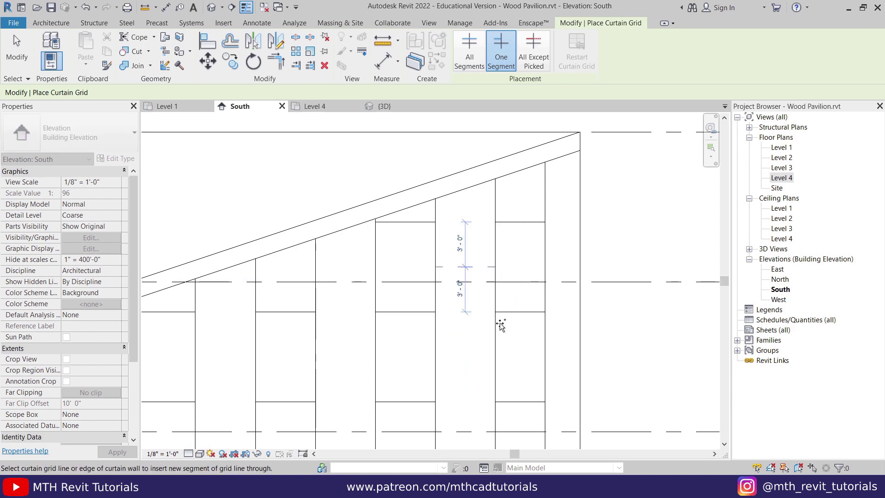
{"action": "left_click", "coordinate": [467, 270]}
{"action": "key", "text": "Escape"}
Step: Copy the new grid segment down to the lower panels of the wall
{"action": "left_click", "coordinate": [467, 270]}
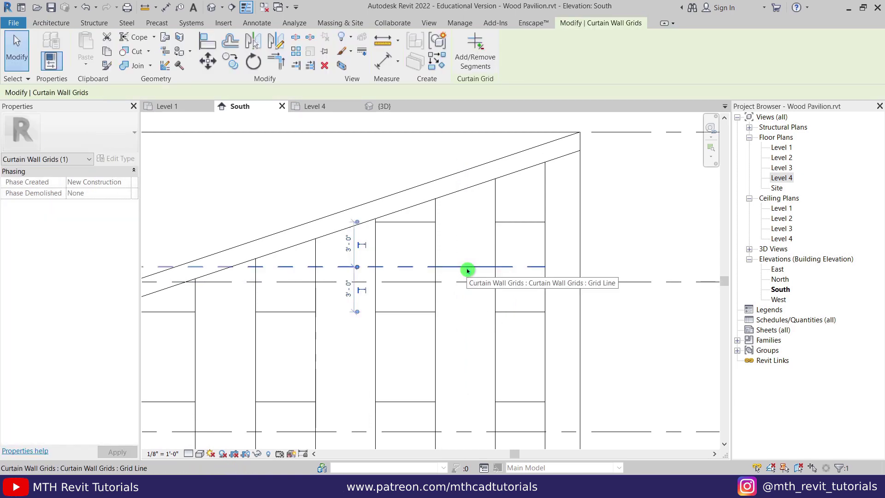
{"action": "left_click", "coordinate": [229, 69]}
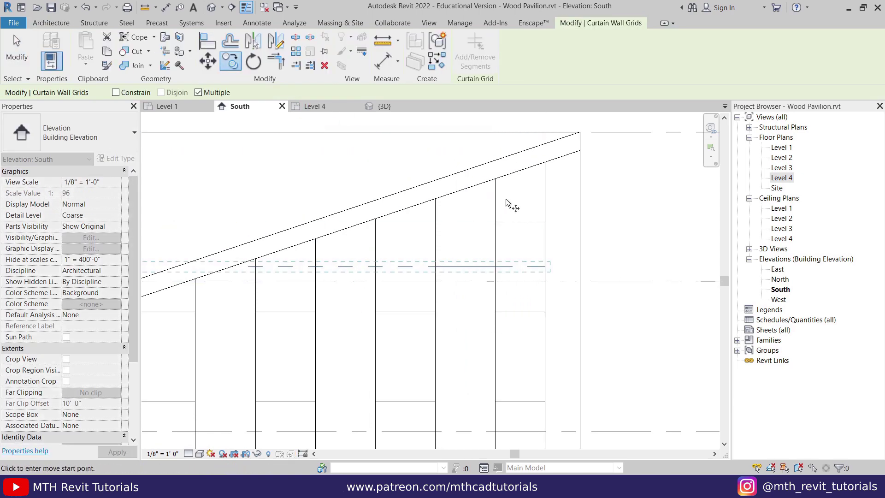
{"action": "left_click", "coordinate": [495, 222]}
{"action": "middle_click_drag", "start_coordinate": [516, 365], "coordinate": [493, 288]}
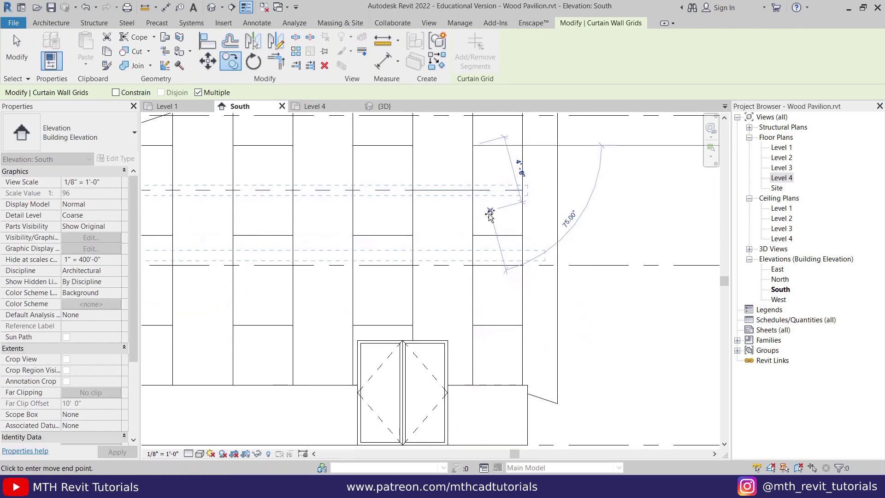
{"action": "left_click", "coordinate": [473, 326]}
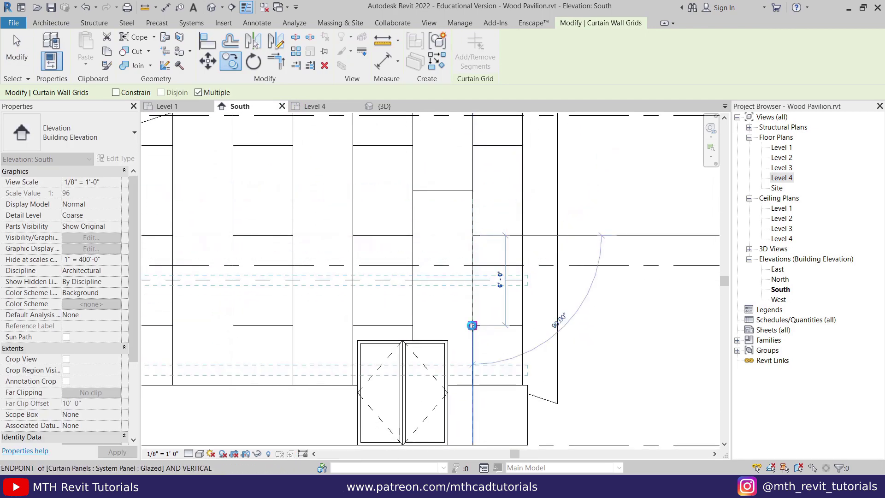
{"action": "key", "text": "Escape"}
{"action": "key", "text": "Escape"}
{"action": "scroll", "coordinate": [527, 339], "scroll_direction": "down", "scroll_amount": 3}
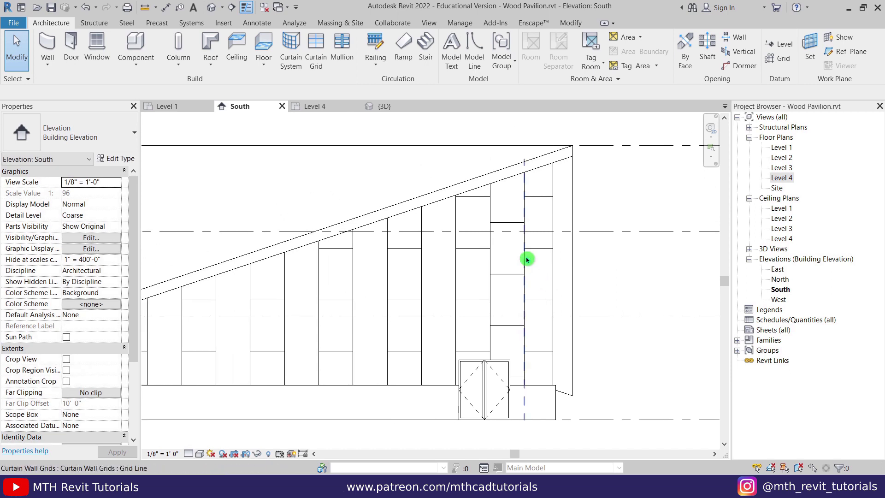
Step: Toggle segments on the middle horizontal grid lines, restoring the leftmost segment near the door
{"action": "left_click", "coordinate": [510, 226]}
{"action": "left_click", "coordinate": [475, 52]}
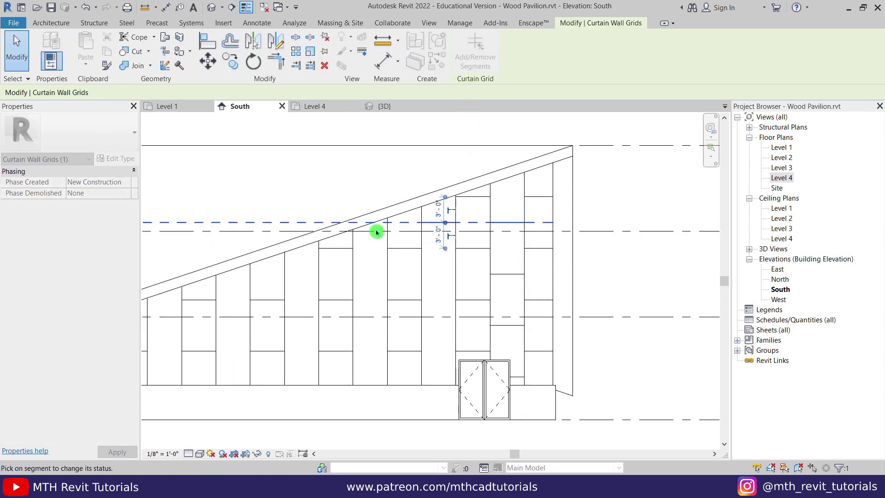
{"action": "scroll", "coordinate": [377, 232], "scroll_direction": "up", "scroll_amount": 3}
{"action": "scroll", "coordinate": [392, 214], "scroll_direction": "down", "scroll_amount": 4}
{"action": "middle_click_drag", "start_coordinate": [409, 209], "coordinate": [459, 203]}
{"action": "left_click", "coordinate": [435, 261]}
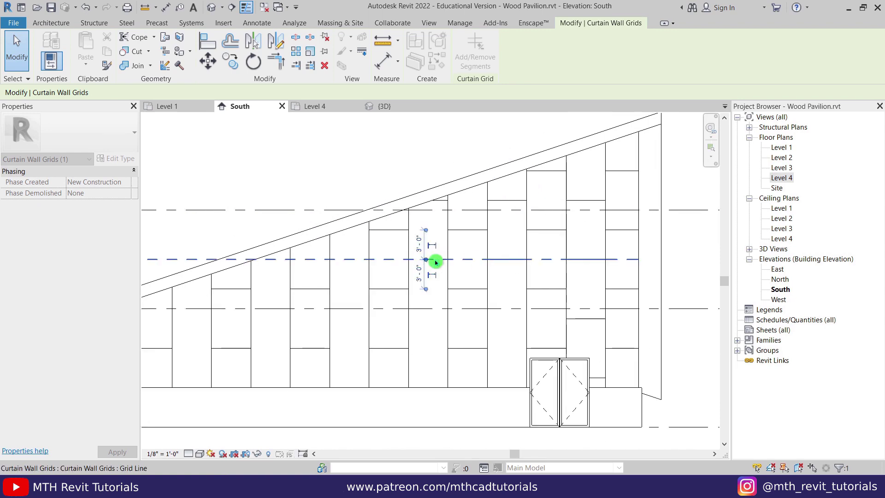
{"action": "left_click", "coordinate": [594, 289]}
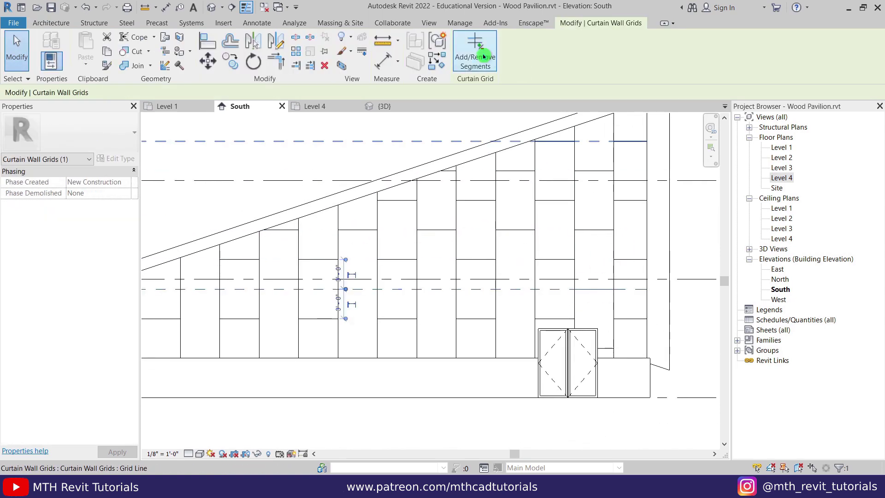
{"action": "middle_click_drag", "start_coordinate": [204, 304], "coordinate": [273, 304]}
{"action": "left_click", "coordinate": [191, 290]}
{"action": "key", "text": "Escape"}
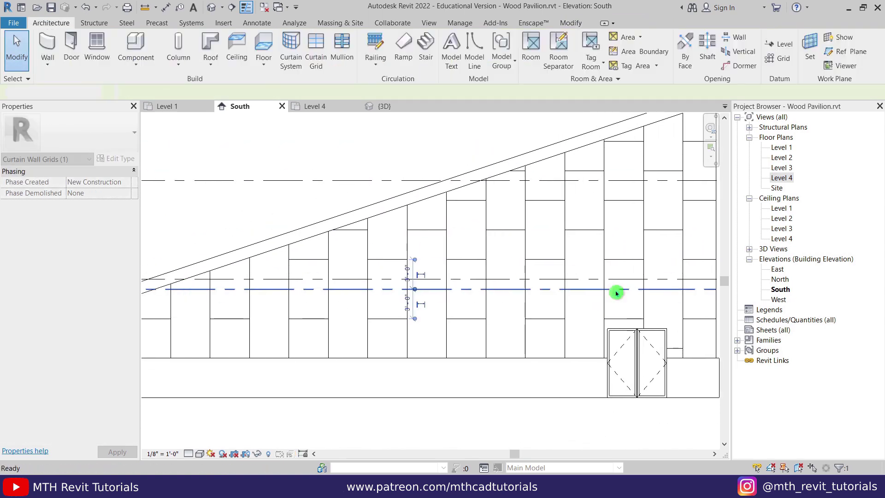
Step: Toggle segments on the horizontal grid line near the wall base
{"action": "left_click", "coordinate": [675, 350]}
{"action": "left_click", "coordinate": [476, 57]}
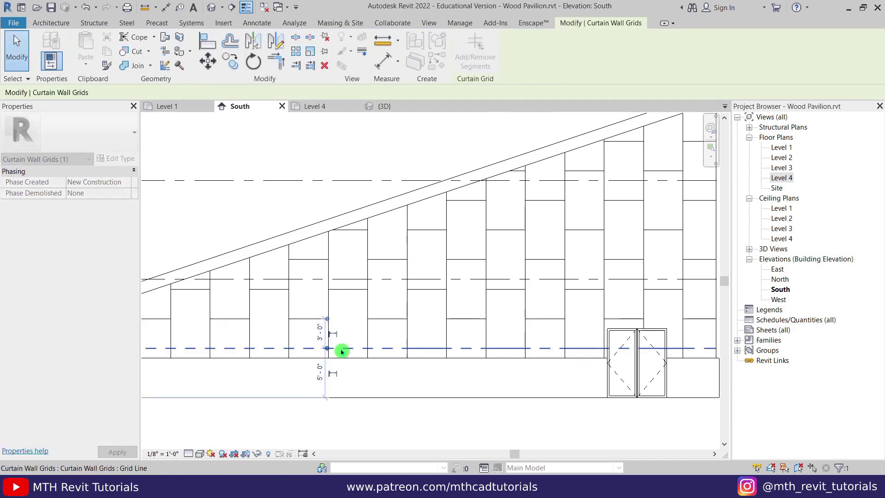
{"action": "scroll", "coordinate": [341, 352], "scroll_direction": "down", "scroll_amount": 2}
{"action": "key", "text": "Escape"}
{"action": "scroll", "coordinate": [405, 294], "scroll_direction": "down", "scroll_amount": 1}
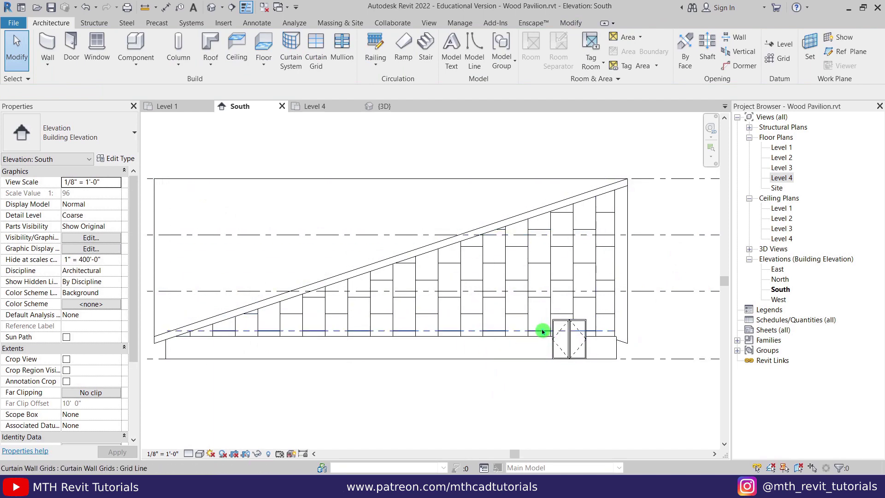
{"action": "left_click", "coordinate": [384, 106]}
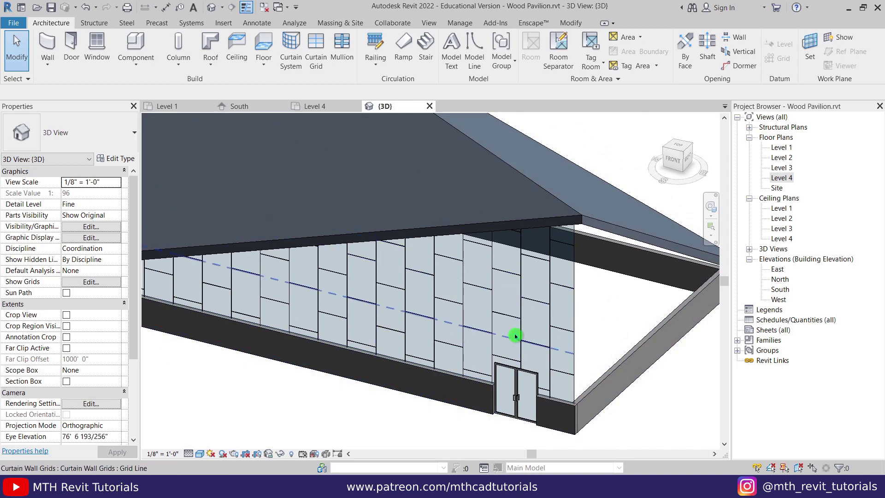
Step: Place 2.5" x 5" rectangular mullions on all grid lines of the south curtain wall
{"action": "left_click", "coordinate": [347, 64]}
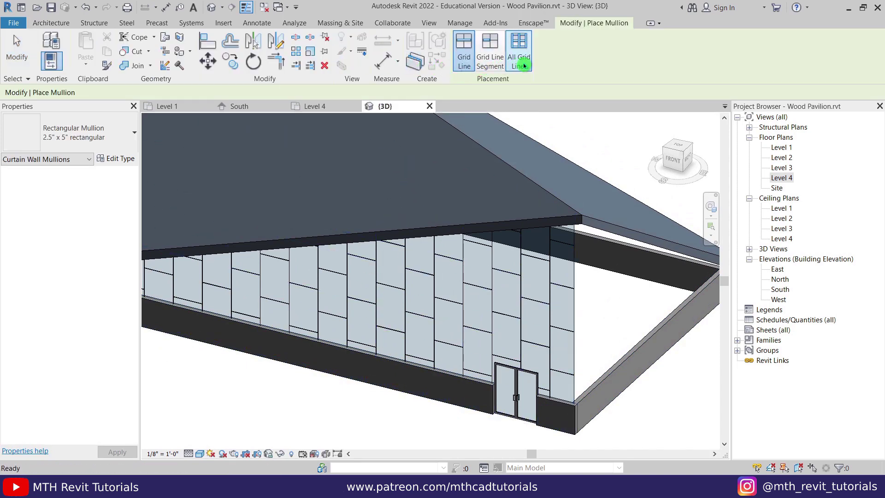
{"action": "left_click", "coordinate": [519, 50]}
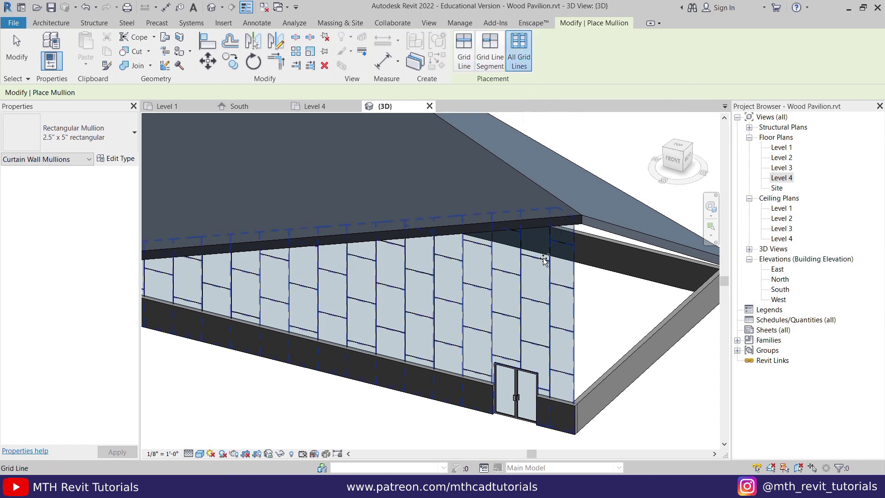
{"action": "left_click", "coordinate": [528, 259]}
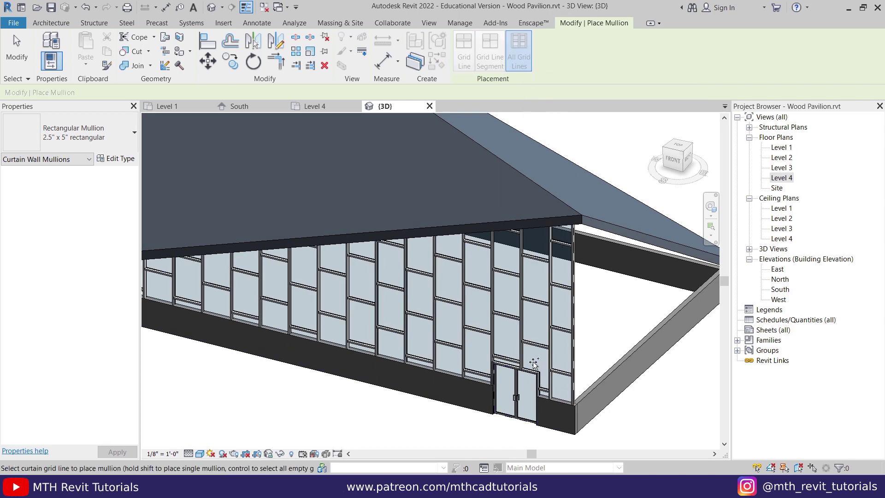
{"action": "key", "text": "Escape"}
{"action": "middle_click_drag", "start_coordinate": [513, 351], "coordinate": [363, 315], "text": "shift"}
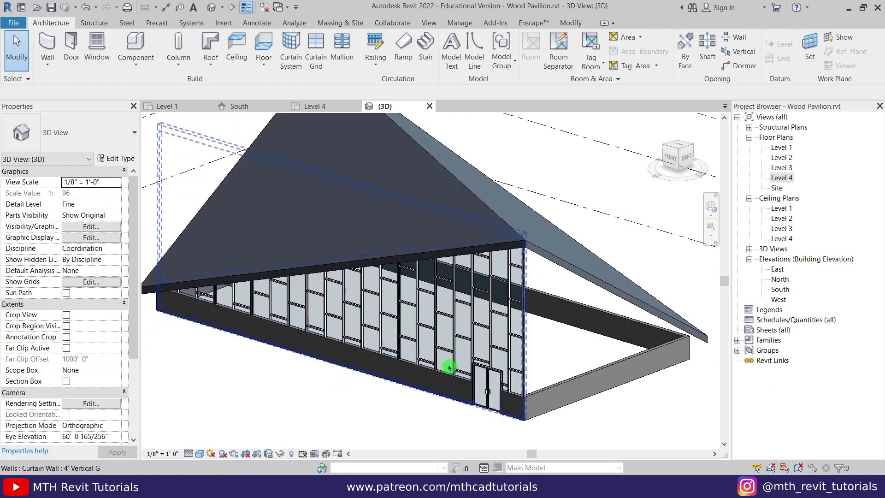
{"action": "middle_click_drag", "start_coordinate": [610, 291], "coordinate": [668, 297], "text": "shift"}
Step: On Level 1, mirror a copy of the south curtain wall onto the north wall
{"action": "left_click", "coordinate": [781, 147]}
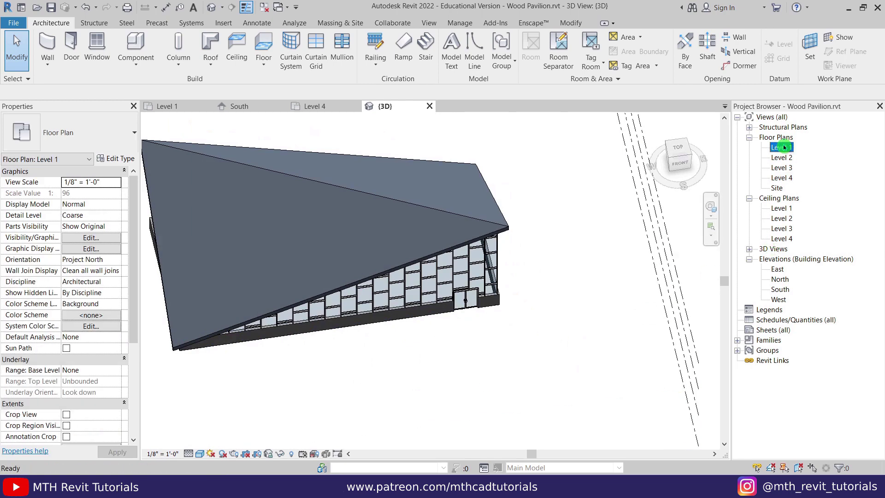
{"action": "double_click", "coordinate": [781, 147]}
{"action": "left_click", "coordinate": [538, 353]}
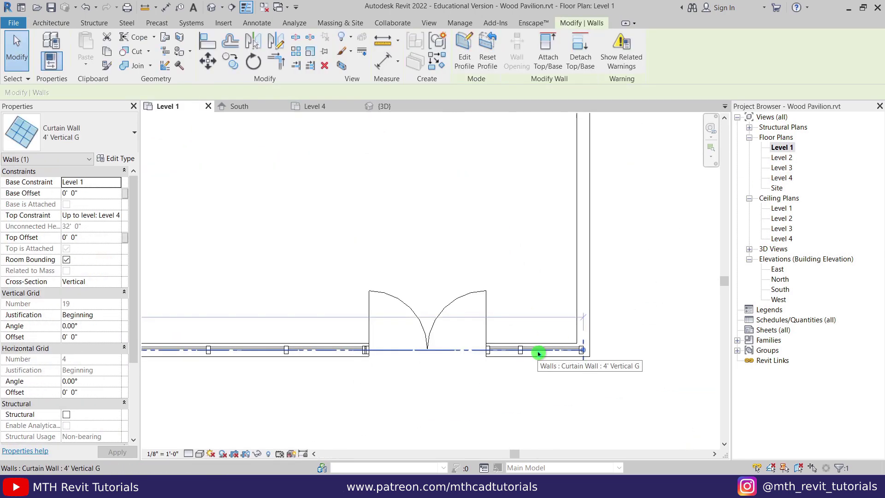
{"action": "scroll", "coordinate": [539, 353], "scroll_direction": "down", "scroll_amount": 6}
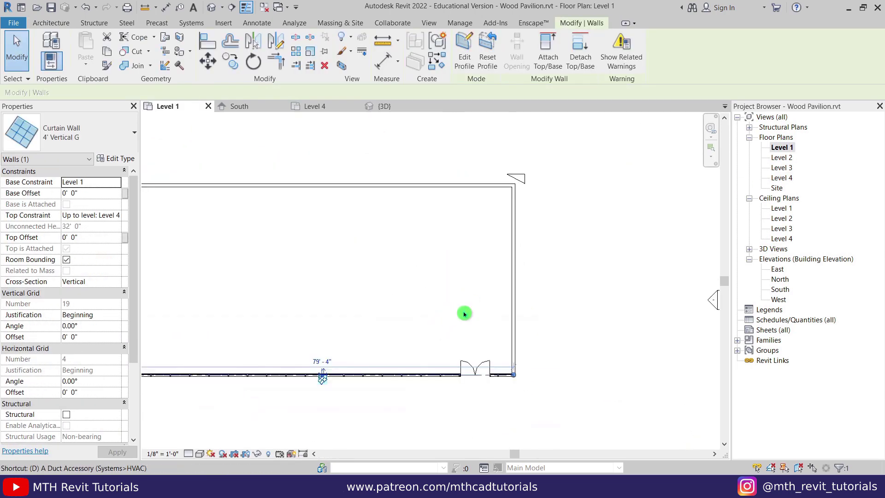
{"action": "key", "text": "m"}
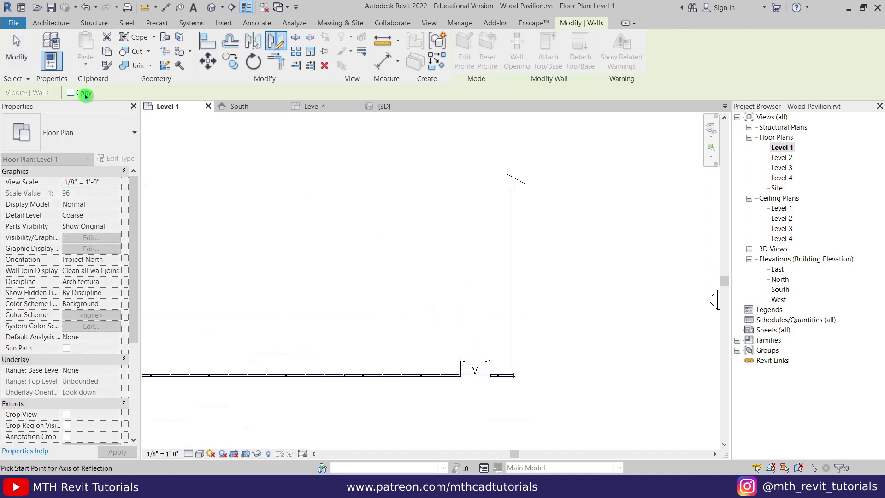
{"action": "left_click", "coordinate": [71, 93]}
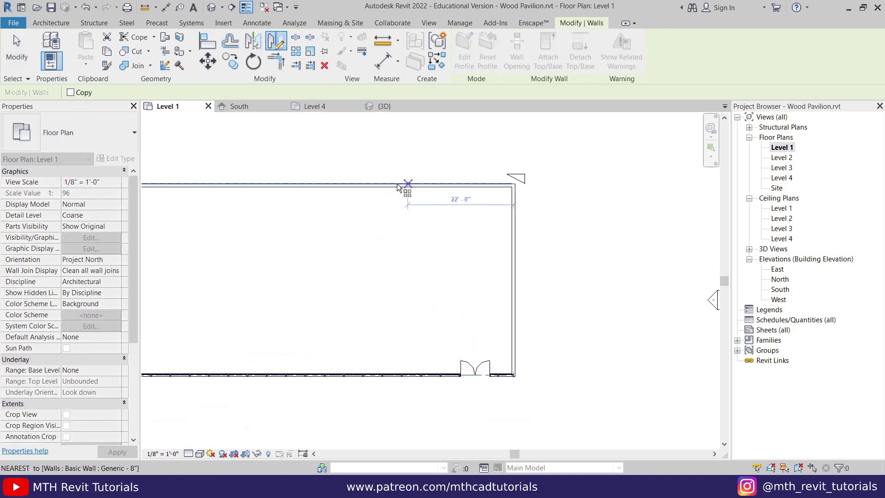
{"action": "left_click", "coordinate": [71, 93]}
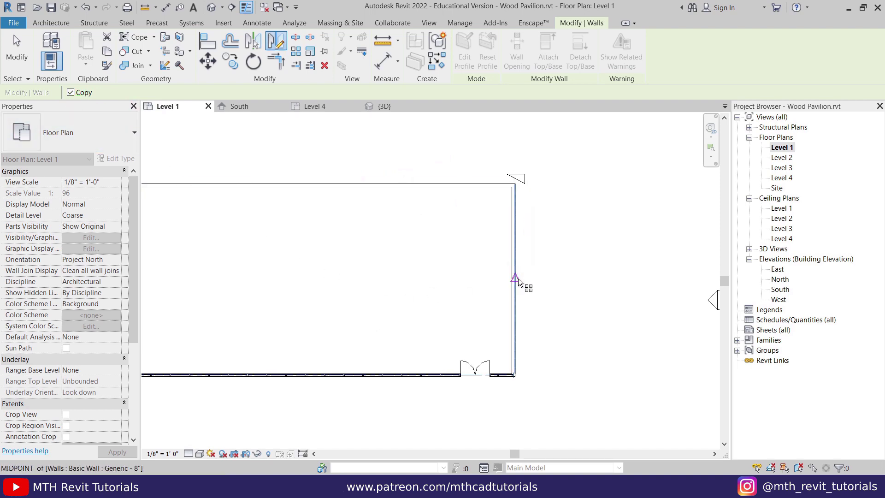
{"action": "left_click", "coordinate": [701, 461]}
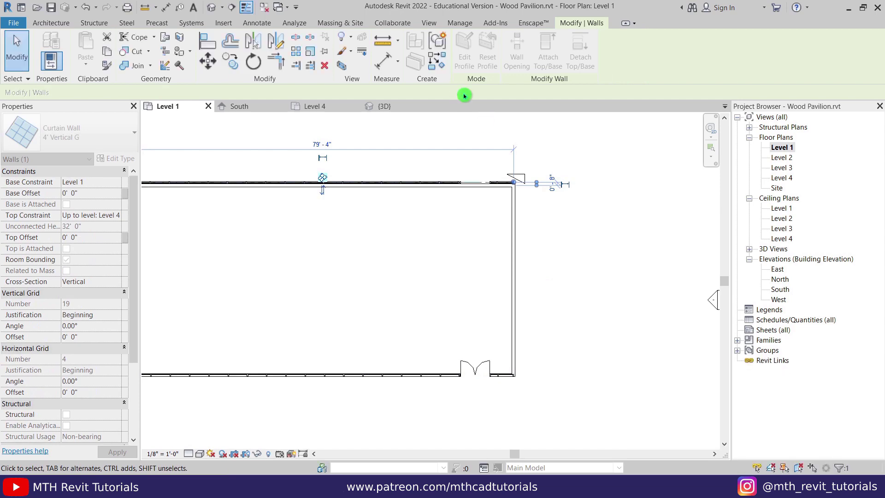
Step: Move the mirrored curtain wall 0'-8" down onto the top wall
{"action": "scroll", "coordinate": [515, 171], "scroll_direction": "up", "scroll_amount": 2}
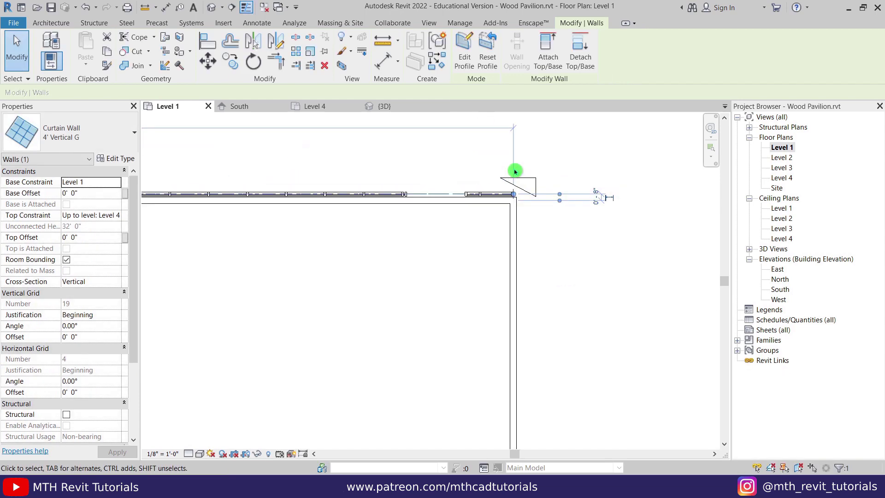
{"action": "scroll", "coordinate": [515, 171], "scroll_direction": "up", "scroll_amount": 2}
{"action": "key", "text": "m"}
{"action": "key", "text": "v"}
{"action": "scroll", "coordinate": [525, 214], "scroll_direction": "up", "scroll_amount": 2}
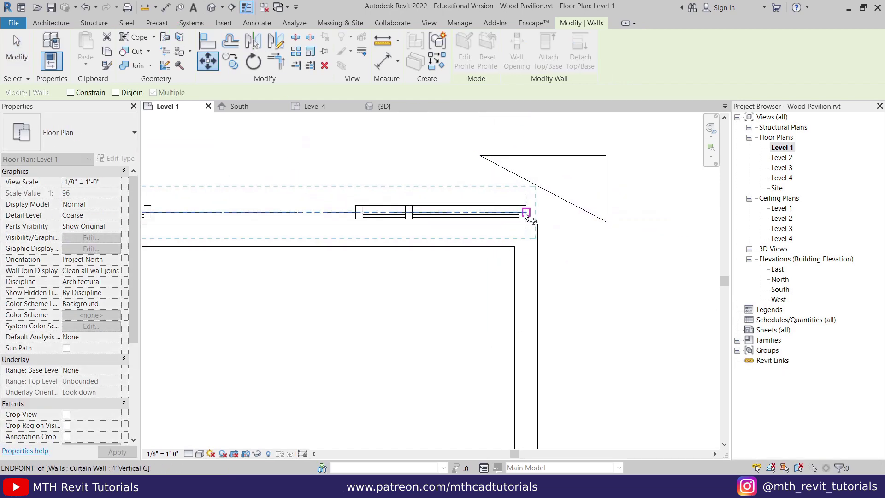
{"action": "left_click", "coordinate": [526, 213]}
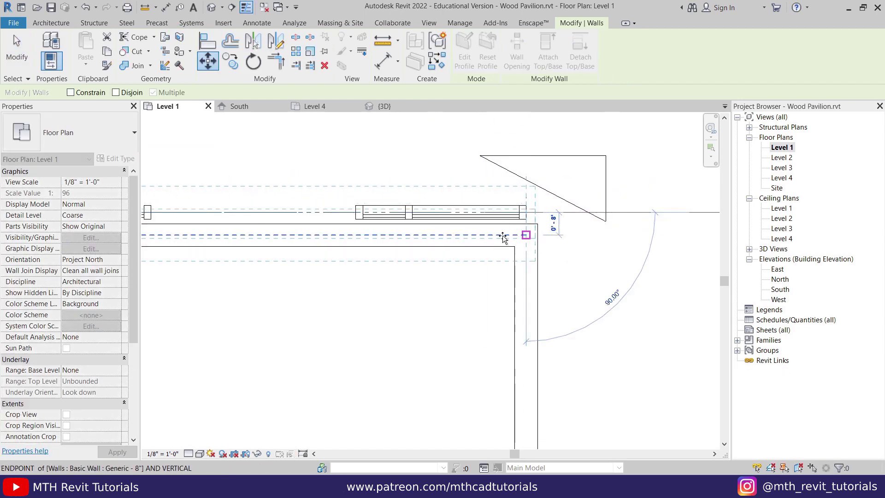
{"action": "left_click", "coordinate": [503, 238]}
{"action": "left_click", "coordinate": [406, 213]}
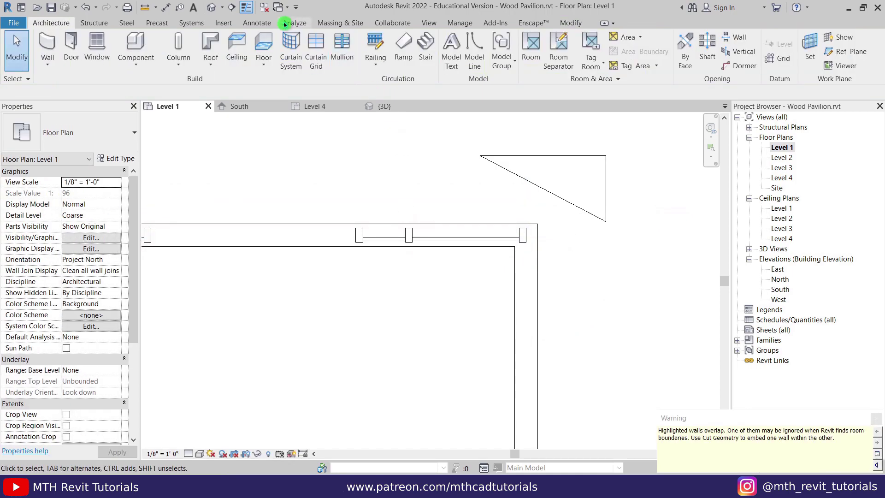
Step: Orbit the default 3D view to inspect the new north curtain wall
{"action": "left_click", "coordinate": [206, 7]}
{"action": "mouse_move", "coordinate": [549, 314]}
{"action": "middle_mouse_down", "text": "shift"}
{"action": "mouse_move", "coordinate": [583, 340]}
{"action": "mouse_move", "coordinate": [460, 254]}
{"action": "mouse_move", "coordinate": [403, 239]}
{"action": "mouse_move", "coordinate": [364, 341]}
{"action": "middle_mouse_up", "text": "shift"}
{"action": "mouse_move", "coordinate": [421, 389]}
{"action": "middle_mouse_down", "text": "shift"}
{"action": "mouse_move", "coordinate": [563, 409]}
{"action": "mouse_move", "coordinate": [604, 392]}
{"action": "middle_mouse_up", "text": "shift"}
{"action": "scroll", "coordinate": [476, 252], "scroll_direction": "up", "scroll_amount": 2}
{"action": "left_click", "coordinate": [476, 251]}
{"action": "middle_click_drag", "start_coordinate": [517, 270], "coordinate": [318, 296], "text": "shift"}
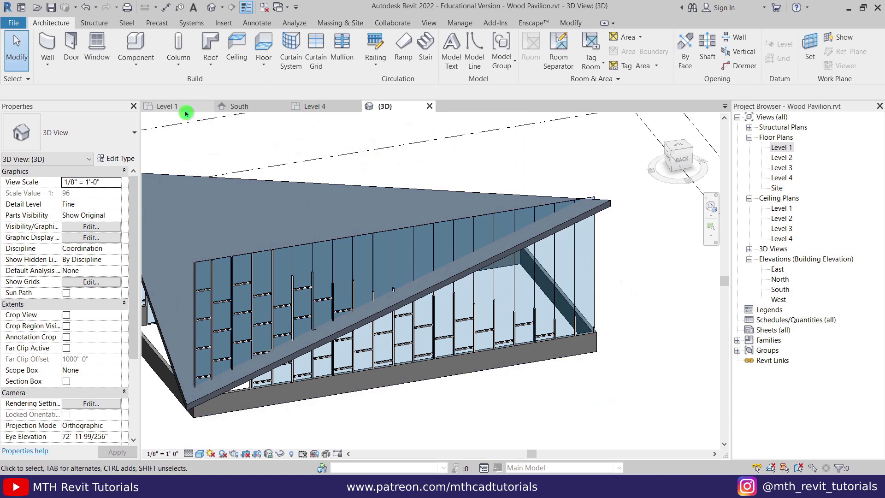
Step: Back on Level 1, flip the top curtain wall about its midpoint without copying
{"action": "left_click", "coordinate": [166, 106]}
{"action": "left_click", "coordinate": [441, 236]}
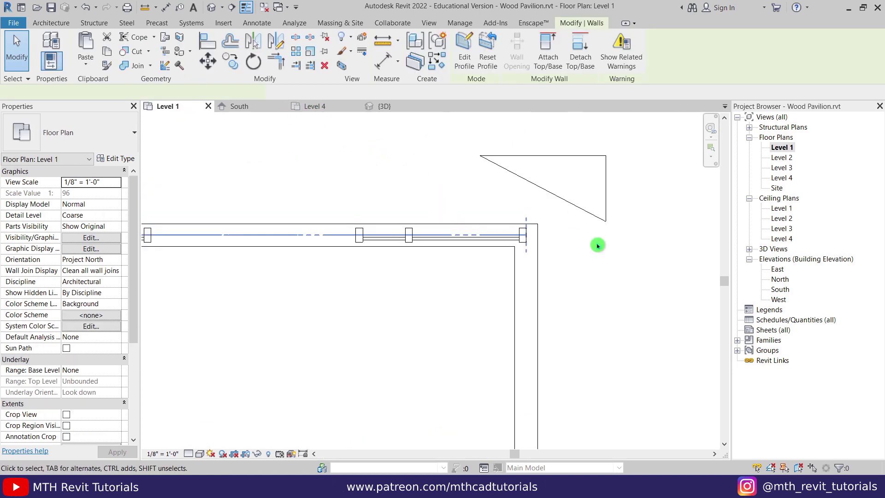
{"action": "scroll", "coordinate": [435, 293], "scroll_direction": "down", "scroll_amount": 4}
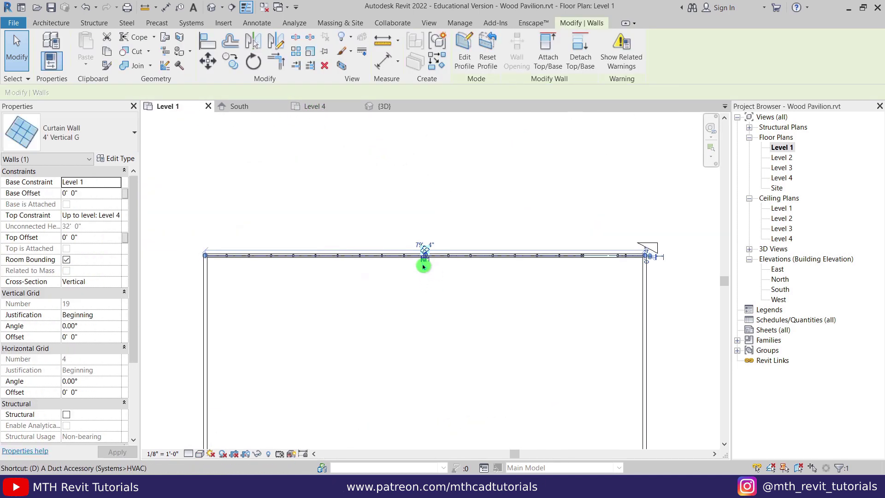
{"action": "key", "text": "m"}
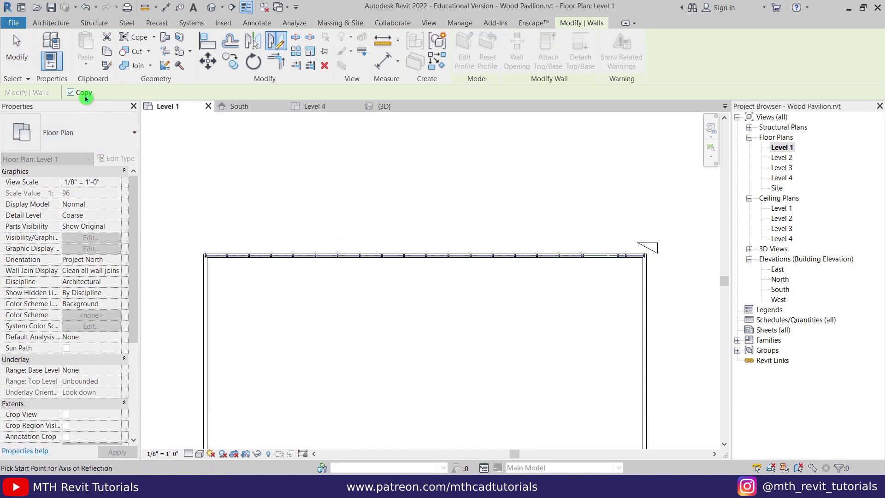
{"action": "left_click", "coordinate": [70, 92]}
{"action": "scroll", "coordinate": [427, 257], "scroll_direction": "up", "scroll_amount": 1}
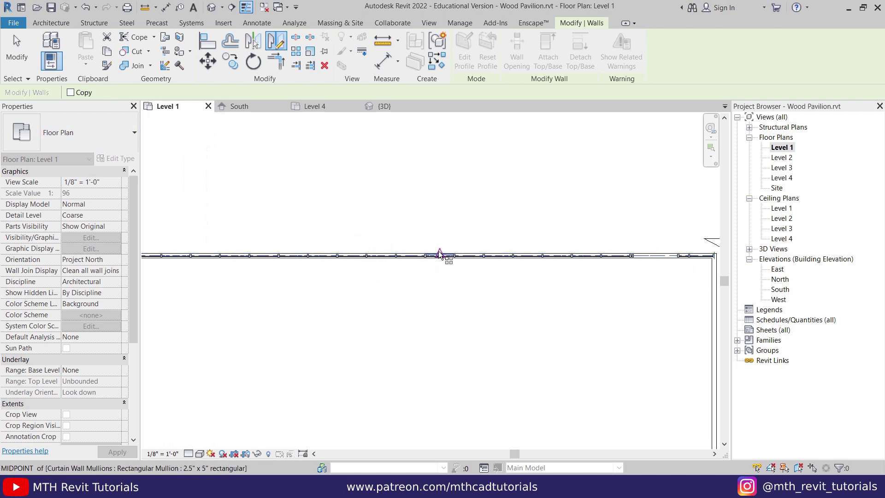
{"action": "left_click", "coordinate": [439, 254]}
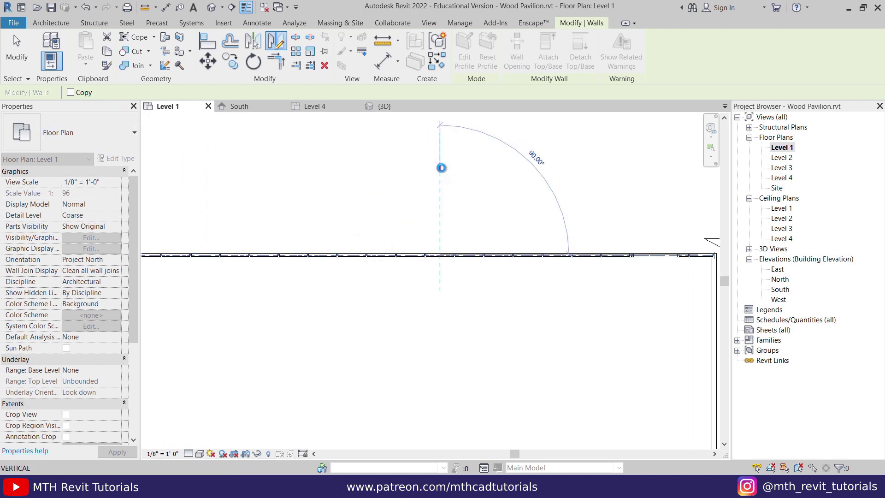
{"action": "left_click", "coordinate": [441, 167]}
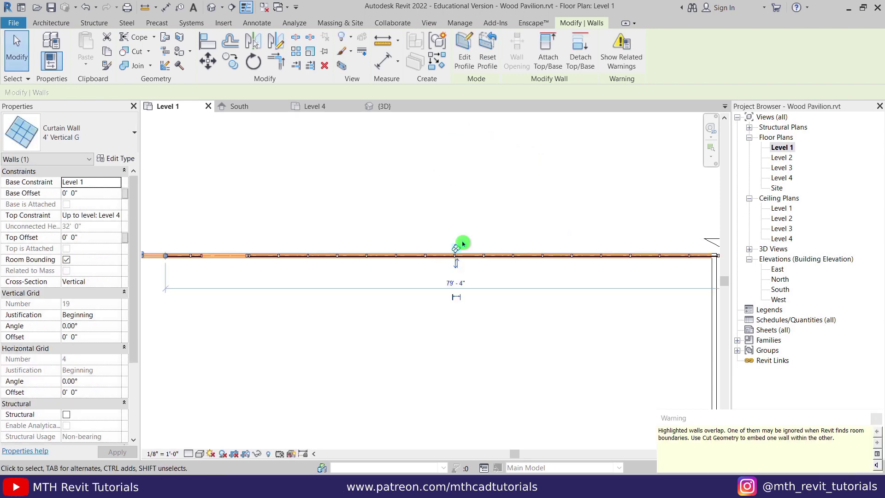
Step: Move the flipped curtain wall so its end aligns with the corner
{"action": "scroll", "coordinate": [462, 243], "scroll_direction": "down", "scroll_amount": 4}
{"action": "scroll", "coordinate": [599, 245], "scroll_direction": "up", "scroll_amount": 5}
{"action": "scroll", "coordinate": [535, 256], "scroll_direction": "up", "scroll_amount": 8}
{"action": "key", "text": "m"}
{"action": "key", "text": "v"}
{"action": "left_click", "coordinate": [708, 271]}
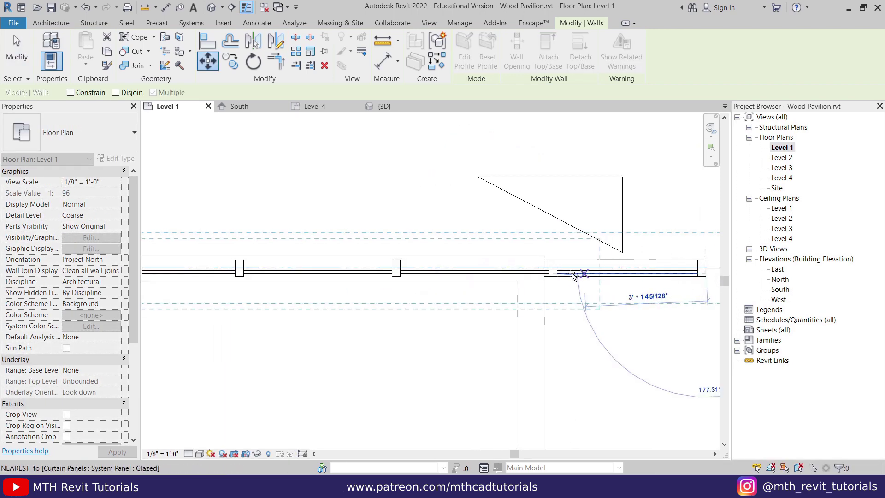
{"action": "left_click", "coordinate": [604, 282]}
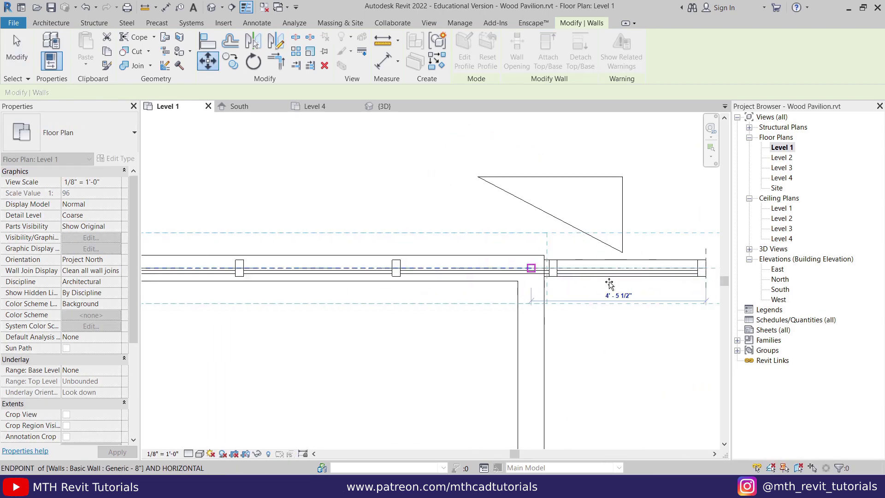
{"action": "scroll", "coordinate": [610, 282], "scroll_direction": "down", "scroll_amount": 3}
{"action": "key", "text": "Escape"}
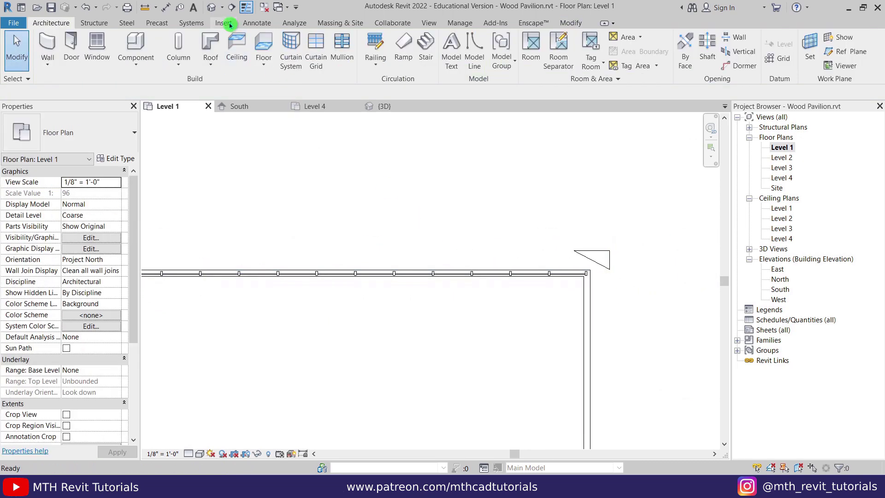
Step: In 3D, attach the north curtain wall's top to the sloped roof, dismissing the malformed-panels warning
{"action": "left_click", "coordinate": [219, 6]}
{"action": "middle_click_drag", "start_coordinate": [516, 290], "coordinate": [569, 367], "text": "shift"}
{"action": "middle_click_drag", "start_coordinate": [377, 409], "coordinate": [390, 426], "text": "shift"}
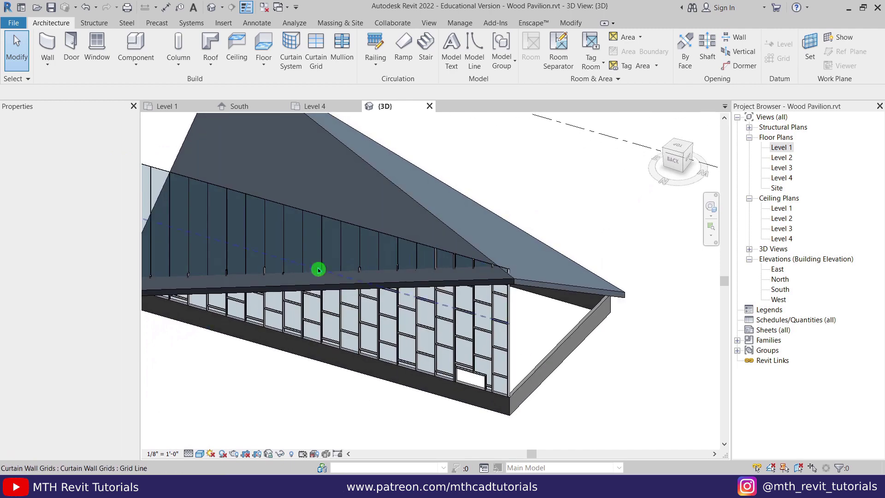
{"action": "left_click", "coordinate": [322, 218]}
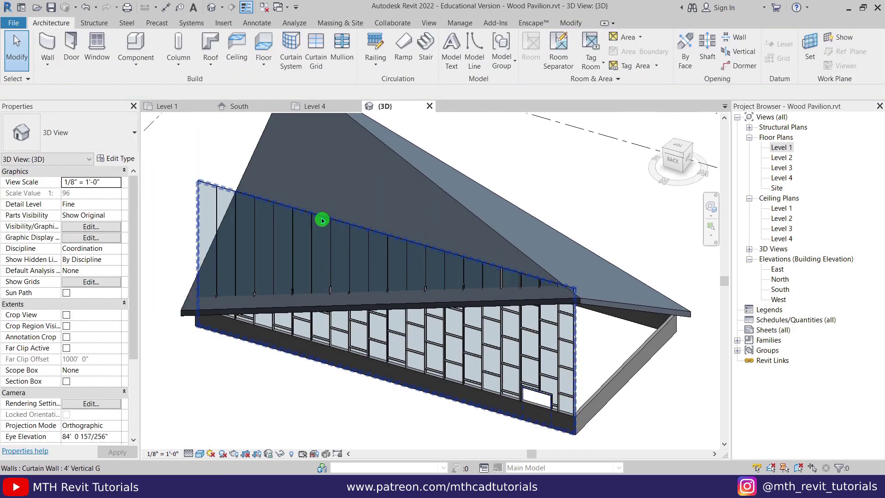
{"action": "left_click", "coordinate": [322, 218]}
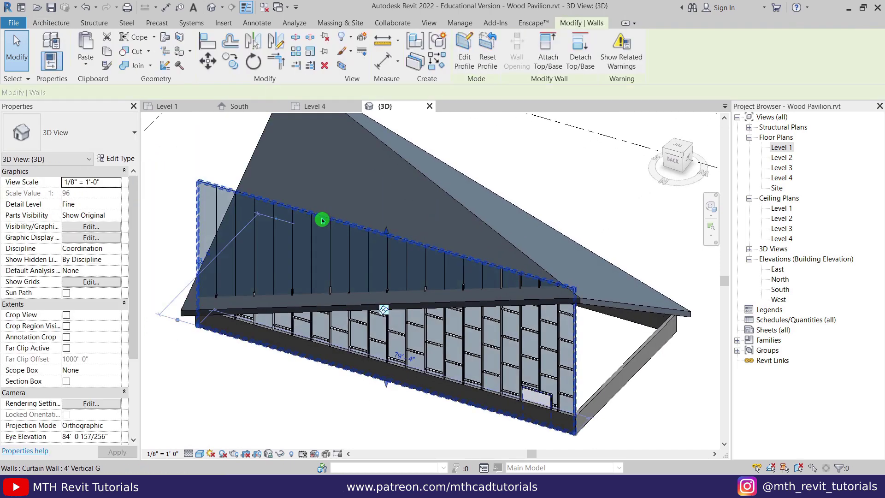
{"action": "left_click", "coordinate": [541, 64]}
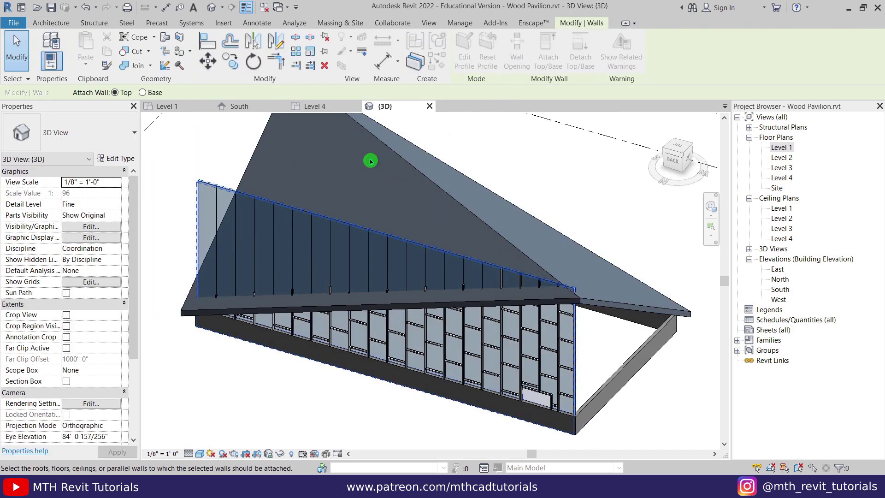
{"action": "left_click", "coordinate": [413, 346]}
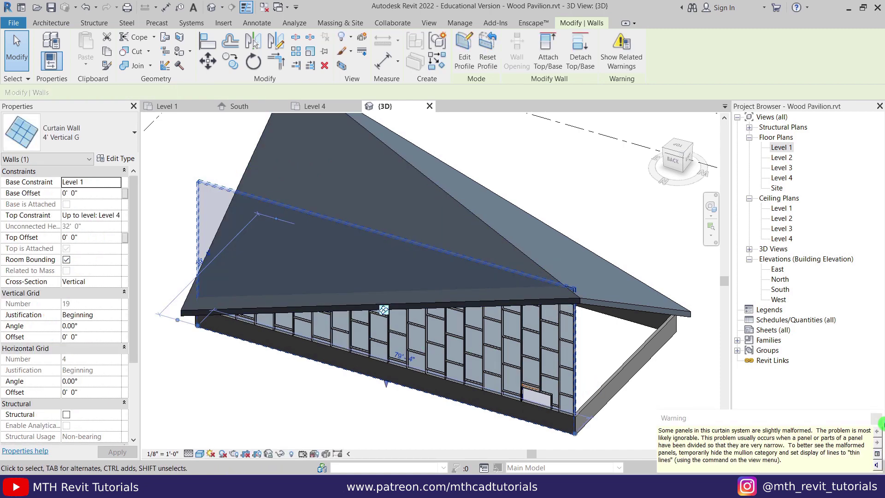
{"action": "left_click", "coordinate": [876, 420]}
{"action": "left_click", "coordinate": [421, 374]}
Step: Attach the side curtain wall's top to the roof as well
{"action": "scroll", "coordinate": [418, 373], "scroll_direction": "up", "scroll_amount": 2}
{"action": "middle_click_drag", "start_coordinate": [417, 373], "coordinate": [319, 386], "text": "shift"}
{"action": "middle_click_drag", "start_coordinate": [298, 330], "coordinate": [325, 360], "text": "shift"}
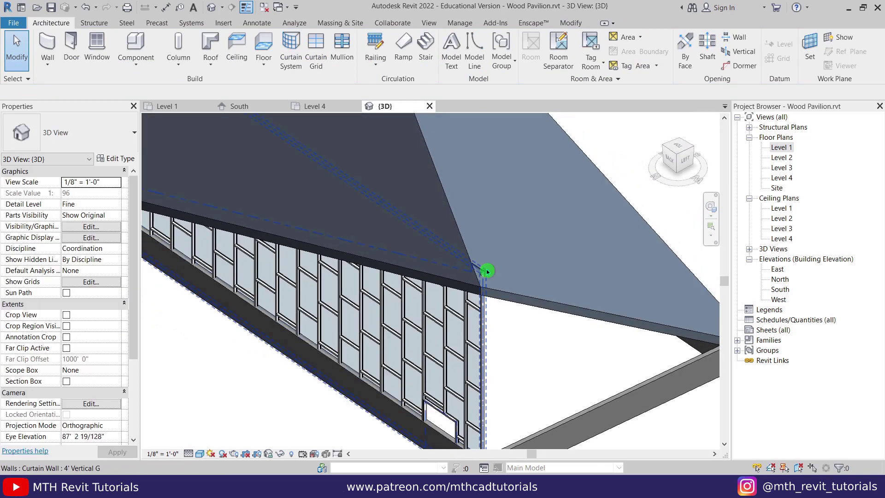
{"action": "scroll", "coordinate": [489, 272], "scroll_direction": "up", "scroll_amount": 3}
{"action": "scroll", "coordinate": [493, 283], "scroll_direction": "up", "scroll_amount": 2}
{"action": "left_click", "coordinate": [440, 259]}
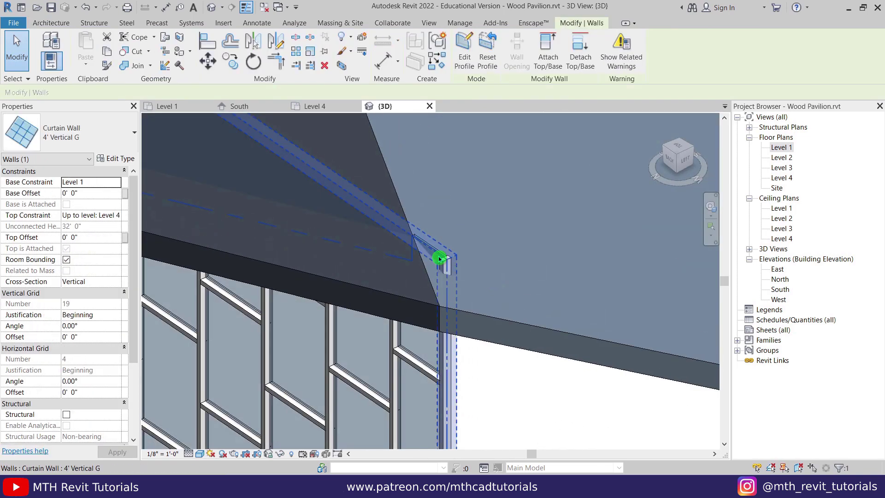
{"action": "left_click", "coordinate": [550, 68]}
{"action": "scroll", "coordinate": [548, 311], "scroll_direction": "down", "scroll_amount": 2}
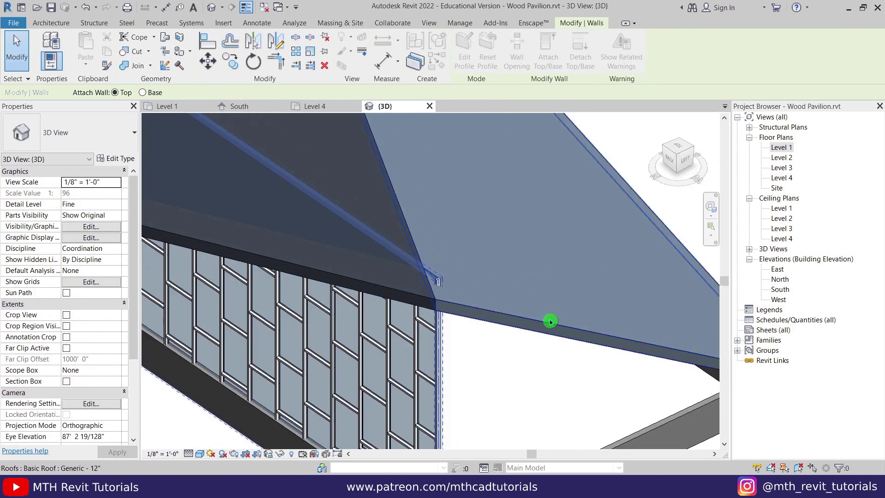
{"action": "left_click", "coordinate": [550, 321]}
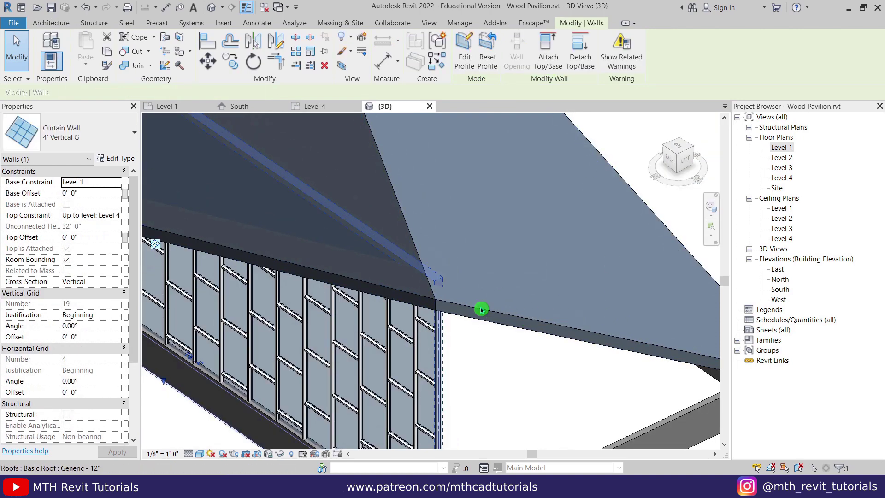
{"action": "key", "text": "Escape"}
Step: Select the curtain wall and start Edit Profile
{"action": "scroll", "coordinate": [455, 294], "scroll_direction": "down", "scroll_amount": 1}
{"action": "scroll", "coordinate": [455, 294], "scroll_direction": "down", "scroll_amount": 1}
{"action": "middle_click_drag", "start_coordinate": [489, 367], "coordinate": [508, 305]}
{"action": "scroll", "coordinate": [475, 372], "scroll_direction": "up", "scroll_amount": 4}
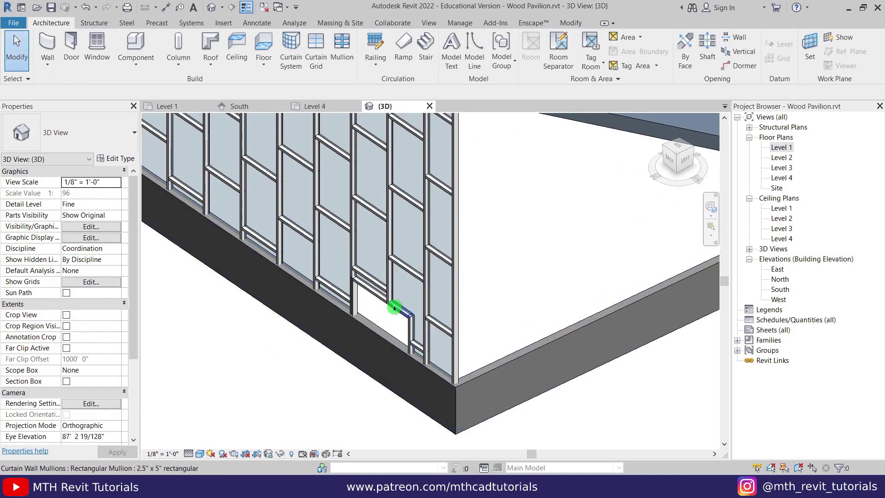
{"action": "scroll", "coordinate": [358, 347], "scroll_direction": "down", "scroll_amount": 2}
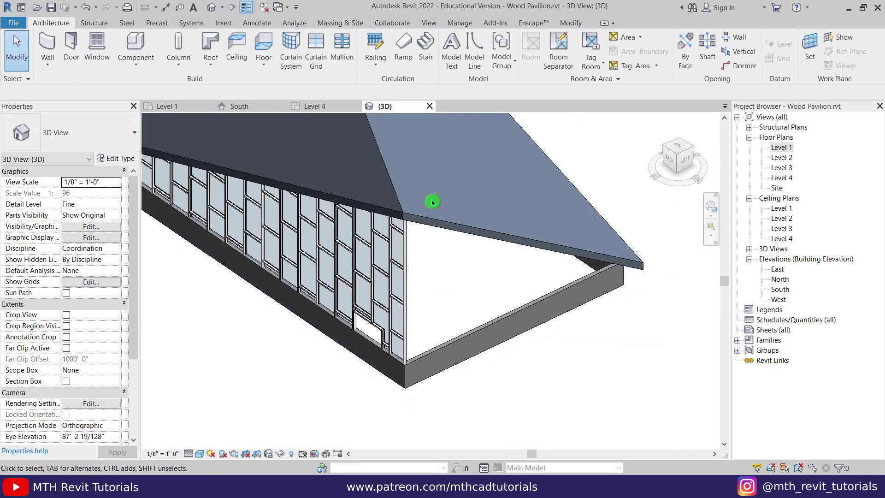
{"action": "scroll", "coordinate": [331, 328], "scroll_direction": "up", "scroll_amount": 2}
{"action": "left_click", "coordinate": [470, 299]}
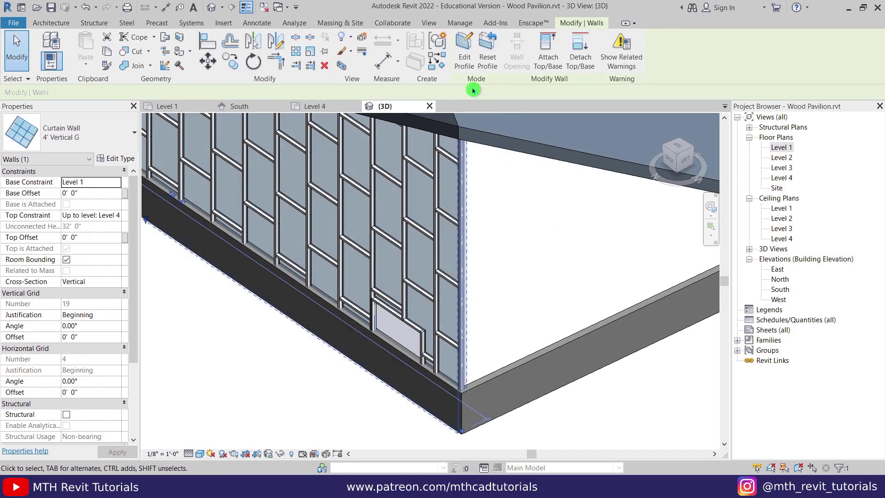
{"action": "left_click", "coordinate": [465, 62]}
Step: In the South elevation, delete the door-notch lines from the curtain wall profile sketch
{"action": "left_click", "coordinate": [517, 255]}
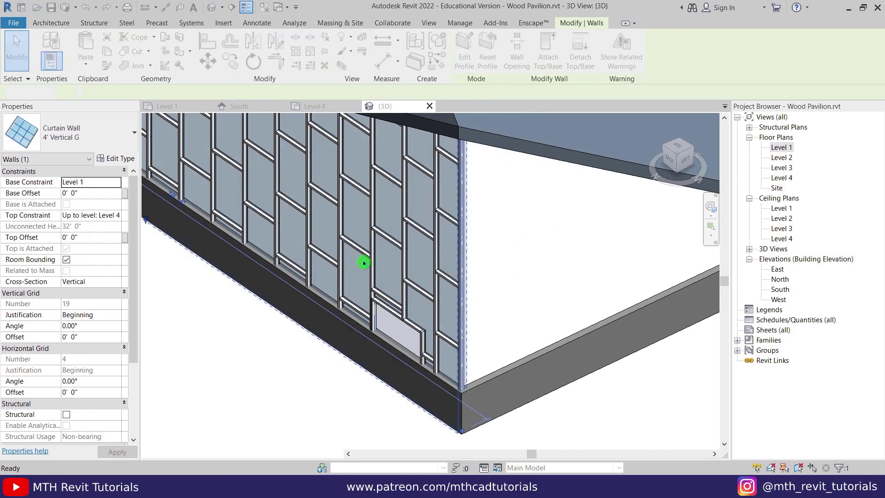
{"action": "left_click", "coordinate": [238, 107]}
{"action": "scroll", "coordinate": [602, 347], "scroll_direction": "up", "scroll_amount": 5}
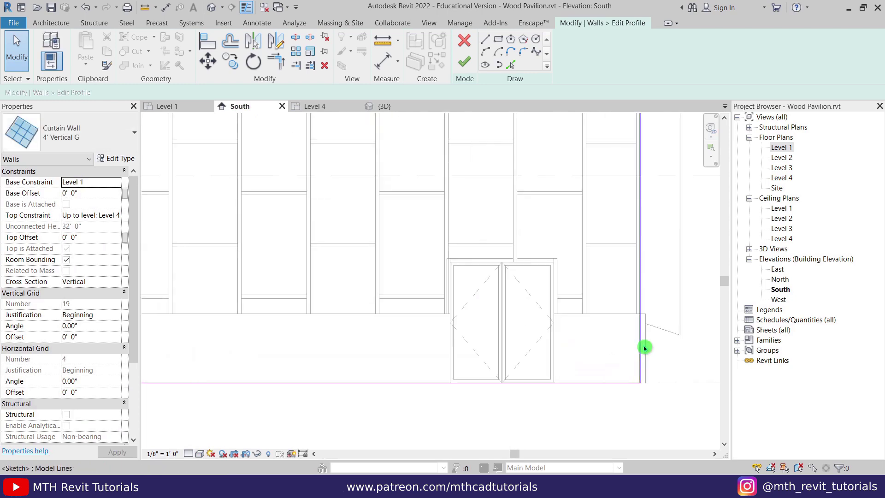
{"action": "middle_click_drag", "start_coordinate": [589, 349], "coordinate": [529, 333]}
{"action": "scroll", "coordinate": [494, 392], "scroll_direction": "down", "scroll_amount": 3}
{"action": "middle_click_drag", "start_coordinate": [314, 349], "coordinate": [595, 324]}
{"action": "scroll", "coordinate": [595, 324], "scroll_direction": "down", "scroll_amount": 2}
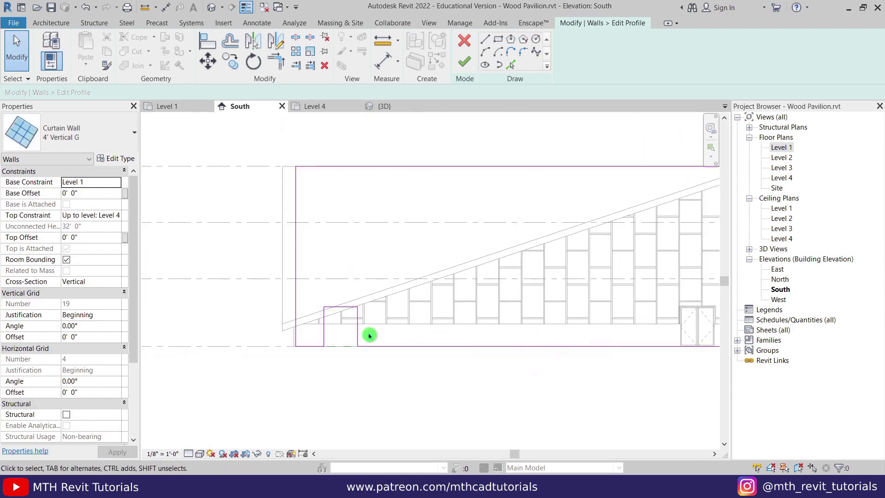
{"action": "scroll", "coordinate": [326, 337], "scroll_direction": "up", "scroll_amount": 4}
{"action": "left_click_drag", "start_coordinate": [248, 219], "coordinate": [446, 409]}
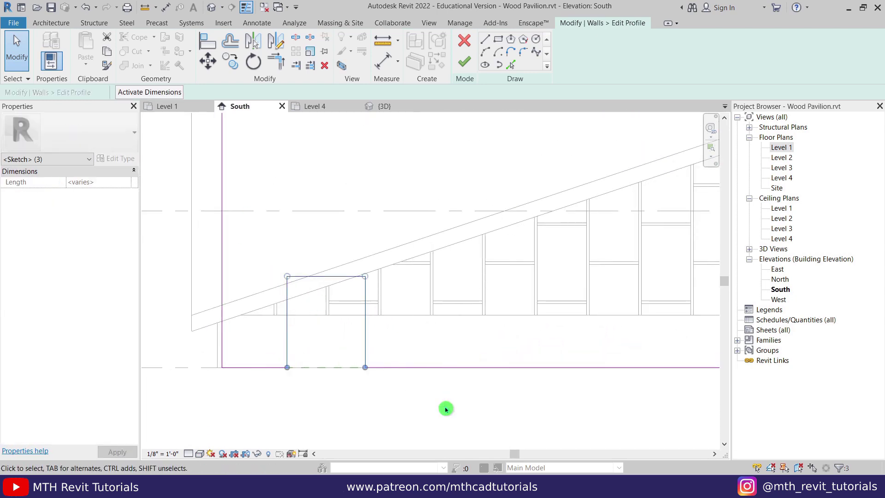
{"action": "key", "text": "Delete"}
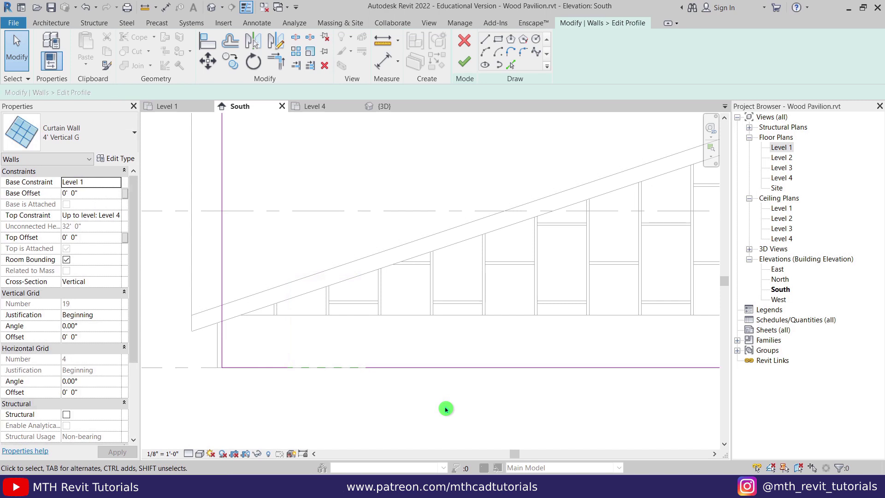
Step: Extend the bottom sketch line with TR, finish the profile, and delete the invalid mullions
{"action": "key", "text": "t"}
{"action": "key", "text": "r"}
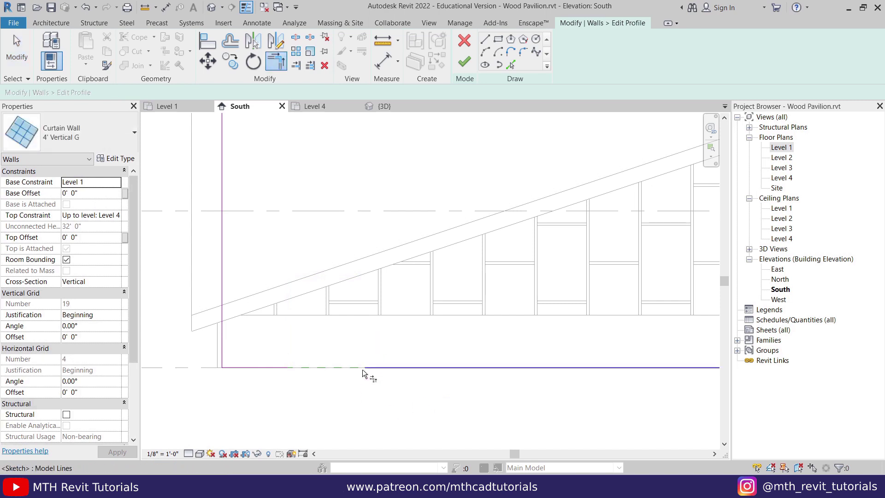
{"action": "left_click", "coordinate": [391, 372]}
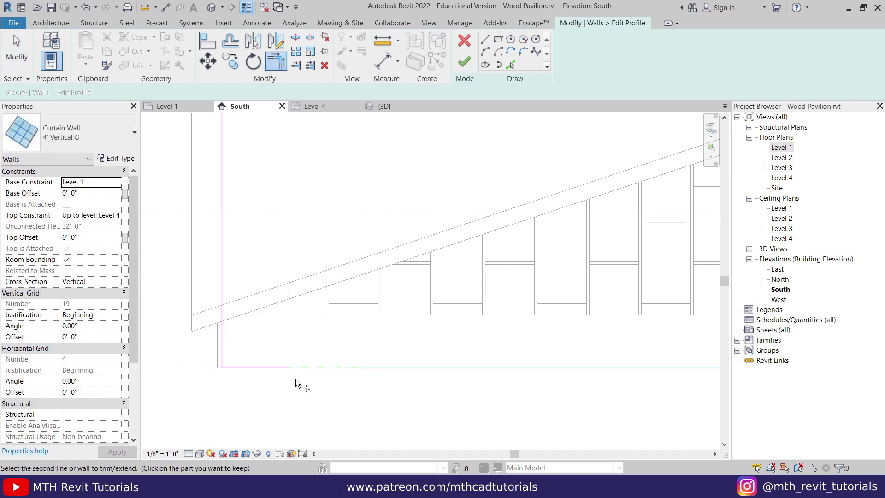
{"action": "left_click", "coordinate": [463, 72]}
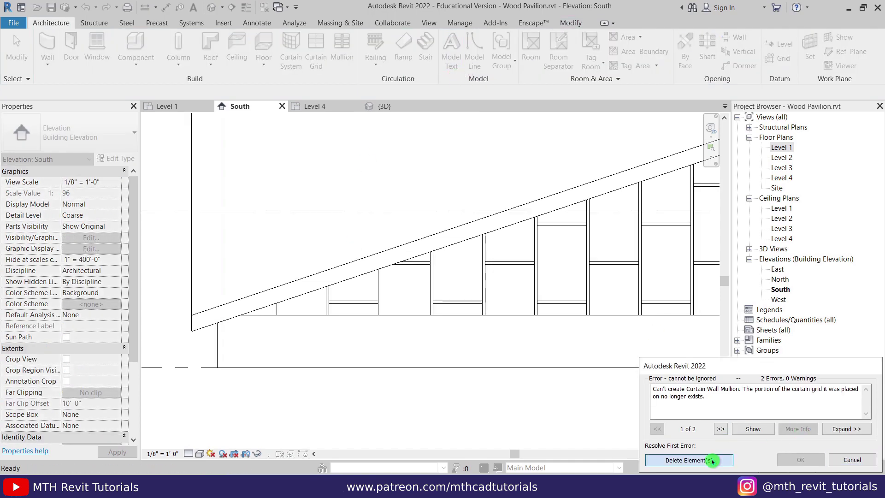
{"action": "left_click", "coordinate": [712, 461]}
Step: Review the trimmed wall under the pyramid roof in 3D, then switch to Level 1
{"action": "left_click", "coordinate": [385, 106]}
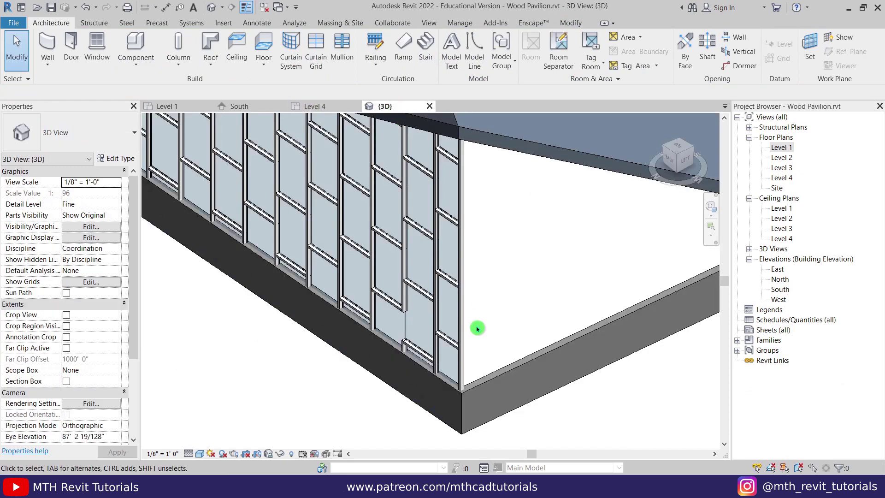
{"action": "middle_click_drag", "start_coordinate": [319, 311], "coordinate": [372, 401]}
{"action": "scroll", "coordinate": [374, 301], "scroll_direction": "down", "scroll_amount": 3}
{"action": "scroll", "coordinate": [336, 323], "scroll_direction": "up", "scroll_amount": 2}
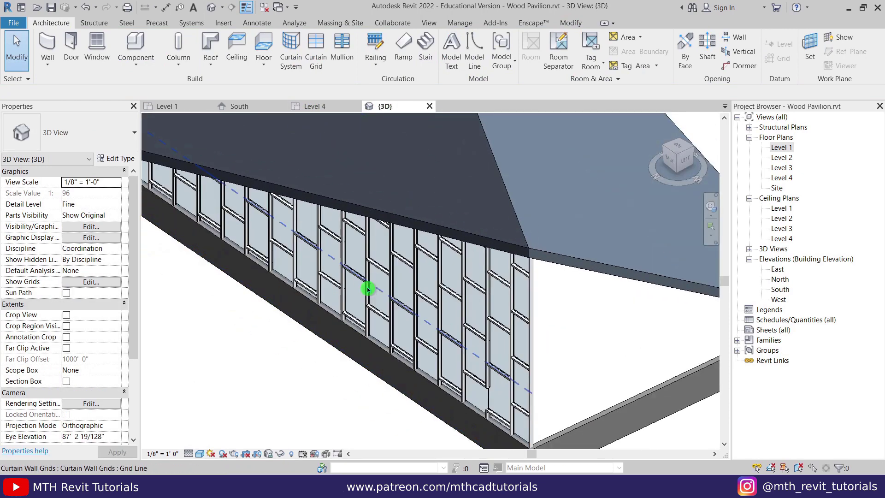
{"action": "scroll", "coordinate": [368, 289], "scroll_direction": "down", "scroll_amount": 3}
{"action": "middle_click_drag", "start_coordinate": [357, 340], "coordinate": [386, 323], "text": "shift"}
{"action": "scroll", "coordinate": [386, 319], "scroll_direction": "up", "scroll_amount": 2}
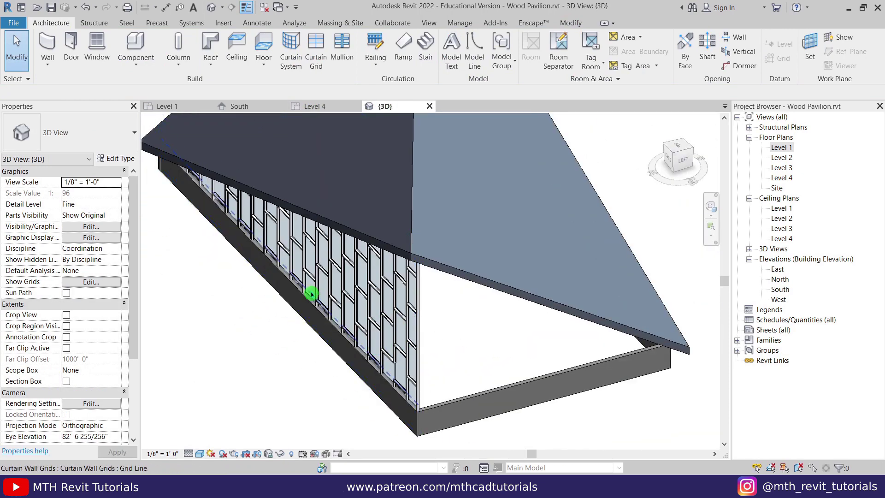
{"action": "scroll", "coordinate": [462, 312], "scroll_direction": "down", "scroll_amount": 3}
{"action": "middle_click_drag", "start_coordinate": [463, 312], "coordinate": [368, 347], "text": "shift"}
{"action": "left_click", "coordinate": [183, 106]}
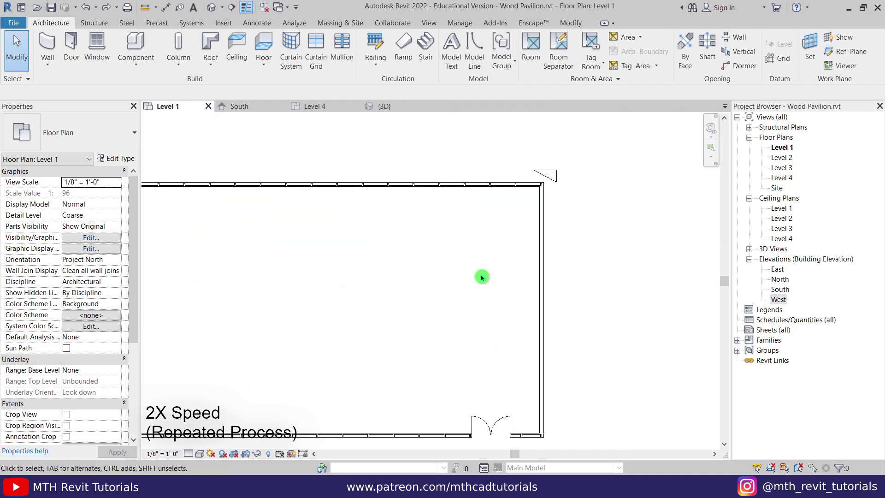
Step: Draw a 4' Vertical G curtain wall along the east edge in the Level 1 plan
{"action": "key", "text": "w"}
{"action": "key", "text": "a"}
{"action": "left_click", "coordinate": [69, 133]}
{"action": "left_click", "coordinate": [57, 302]}
{"action": "scroll", "coordinate": [512, 189], "scroll_direction": "up", "scroll_amount": 3}
{"action": "middle_click_drag", "start_coordinate": [582, 158], "coordinate": [566, 186]}
{"action": "left_click", "coordinate": [566, 207]}
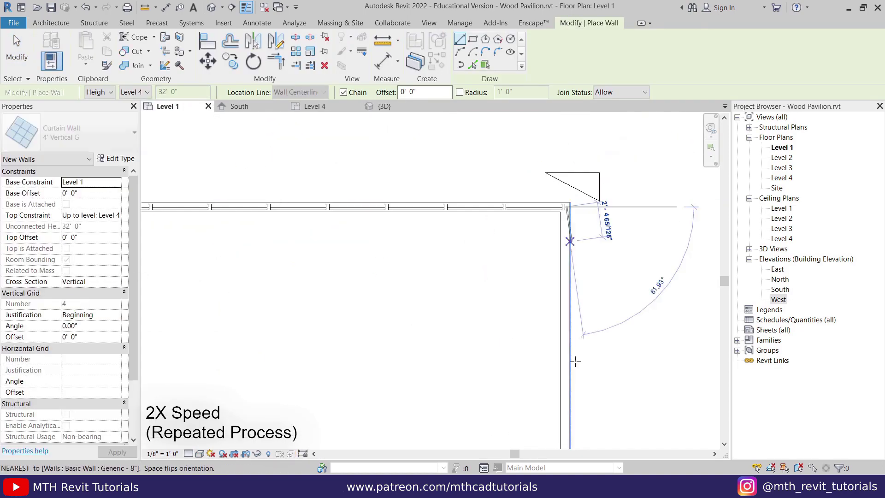
{"action": "scroll", "coordinate": [575, 362], "scroll_direction": "down", "scroll_amount": 4}
{"action": "scroll", "coordinate": [535, 406], "scroll_direction": "up", "scroll_amount": 6}
{"action": "left_click", "coordinate": [524, 426]}
{"action": "key", "text": "Escape"}
{"action": "key", "text": "Escape"}
Step: In the 3D view, attach the new curtain wall's top to the sloped roof
{"action": "left_click", "coordinate": [385, 106]}
{"action": "middle_click_drag", "start_coordinate": [493, 230], "coordinate": [443, 240], "text": "shift"}
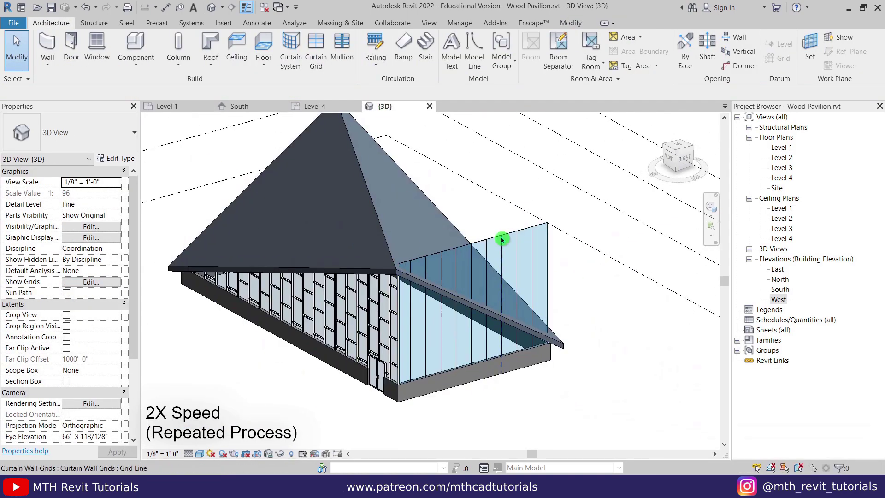
{"action": "left_click", "coordinate": [502, 239]}
{"action": "scroll", "coordinate": [502, 239], "scroll_direction": "up", "scroll_amount": 2}
{"action": "left_click", "coordinate": [447, 211]}
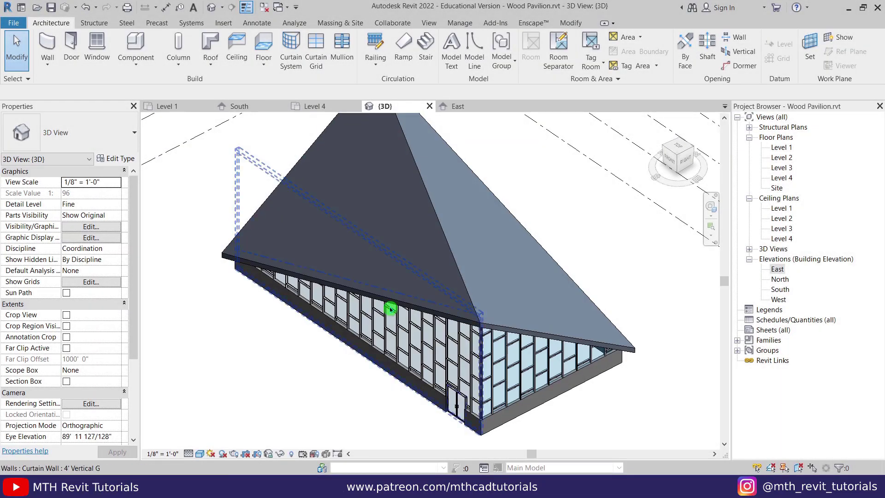
{"action": "scroll", "coordinate": [430, 309], "scroll_direction": "up", "scroll_amount": 2}
{"action": "middle_click_drag", "start_coordinate": [326, 375], "coordinate": [358, 399]}
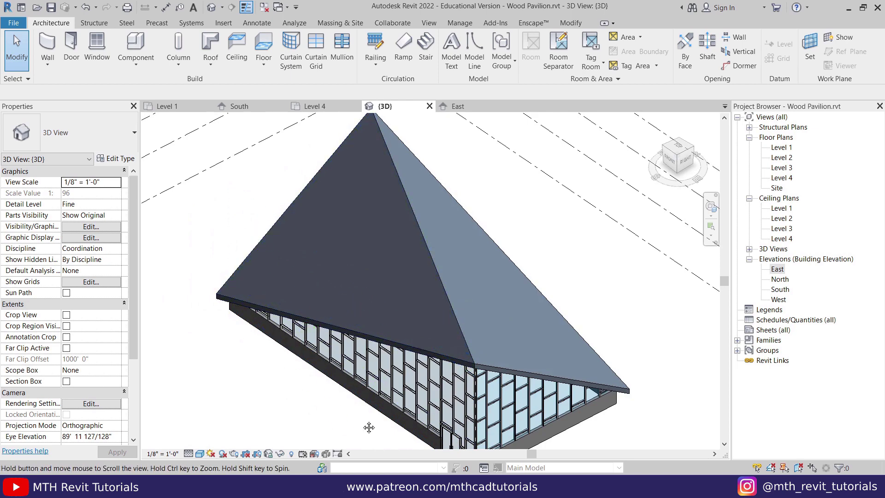
{"action": "middle_click_drag", "start_coordinate": [368, 426], "coordinate": [341, 431]}
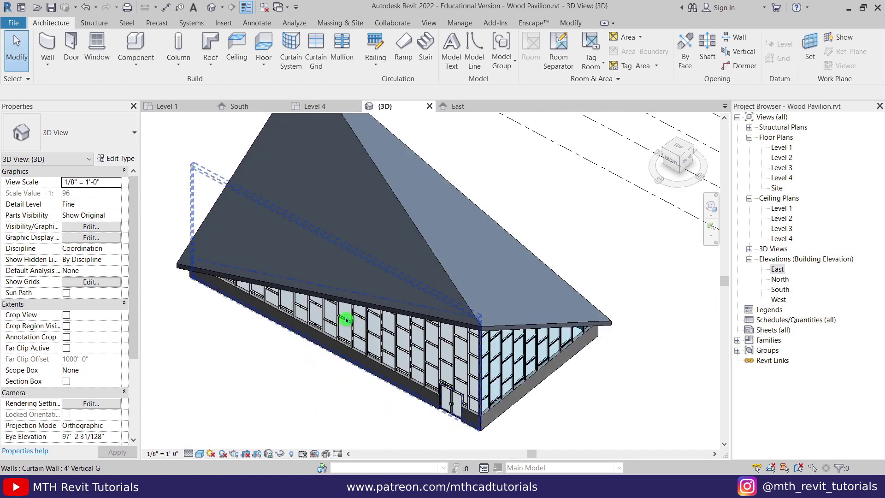
{"action": "mouse_move", "coordinate": [326, 331]}
{"action": "middle_mouse_down", "text": "shift"}
{"action": "mouse_move", "coordinate": [283, 354]}
{"action": "mouse_move", "coordinate": [292, 415]}
{"action": "mouse_move", "coordinate": [331, 319]}
{"action": "mouse_move", "coordinate": [292, 299]}
{"action": "mouse_move", "coordinate": [329, 340]}
{"action": "middle_mouse_up", "text": "shift"}
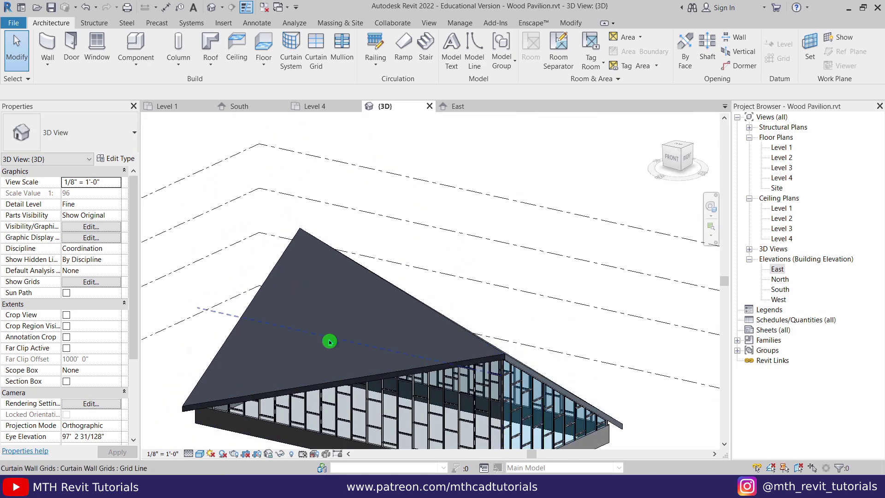
{"action": "scroll", "coordinate": [329, 341], "scroll_direction": "up", "scroll_amount": 2}
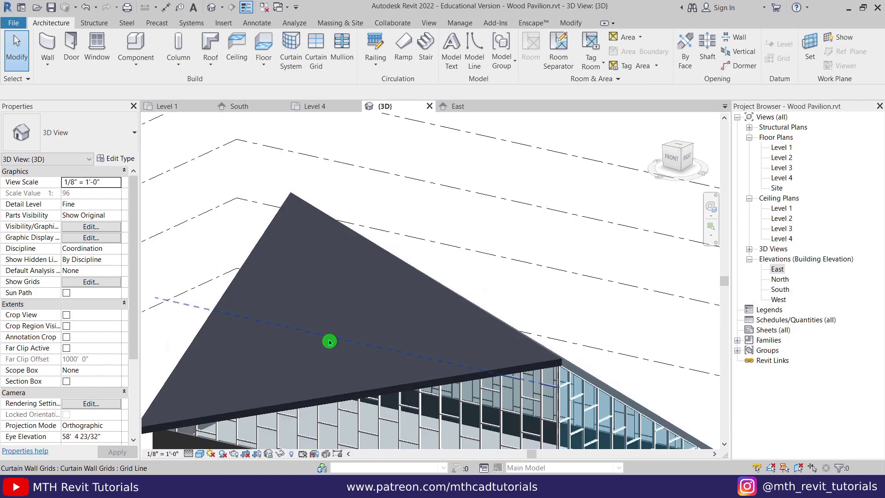
{"action": "middle_click_drag", "start_coordinate": [329, 342], "coordinate": [381, 296], "text": "shift"}
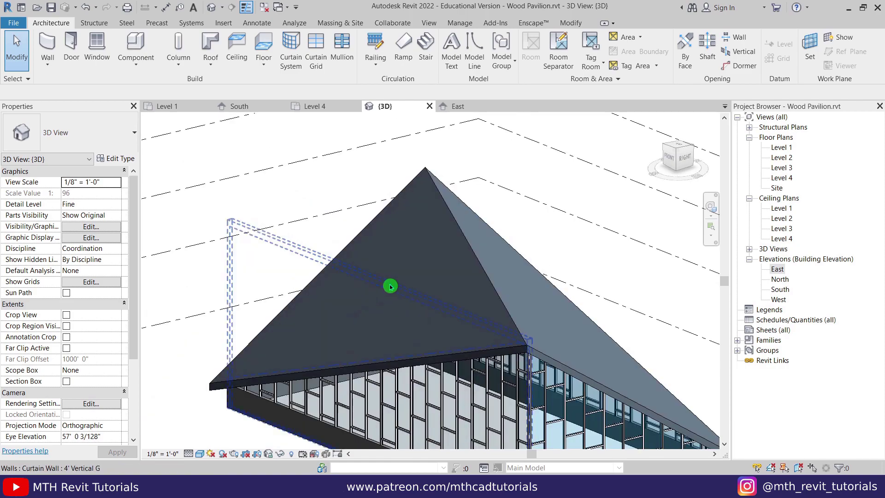